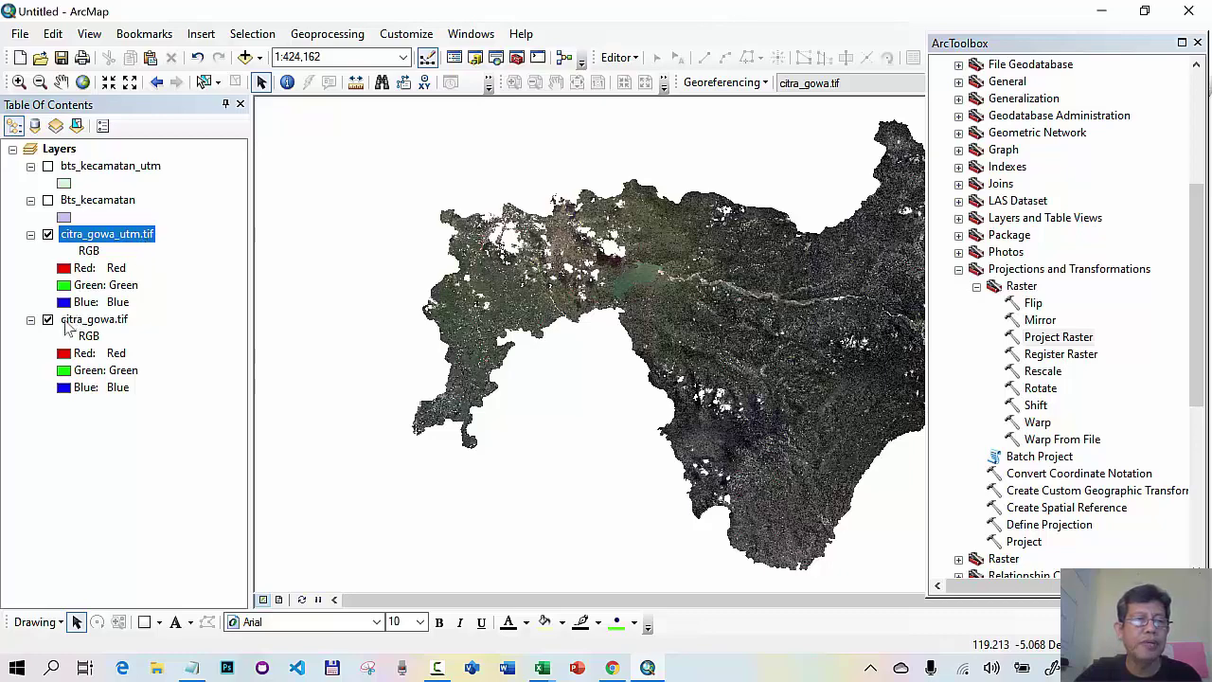
# - Check the cell size, extent and XY coordinate system in the source properties of the citra_gowa_utm.tif layer
pyautogui.rightClick(136, 240)
pyautogui.click(237, 509)
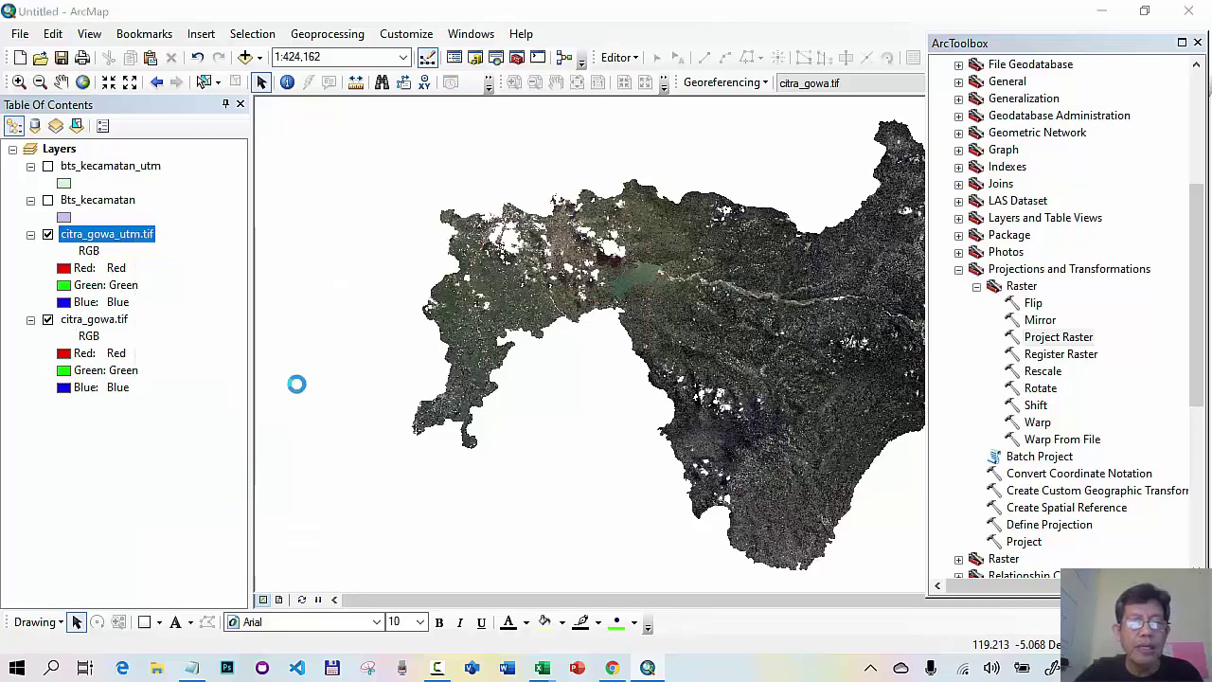
pyautogui.click(602, 382)
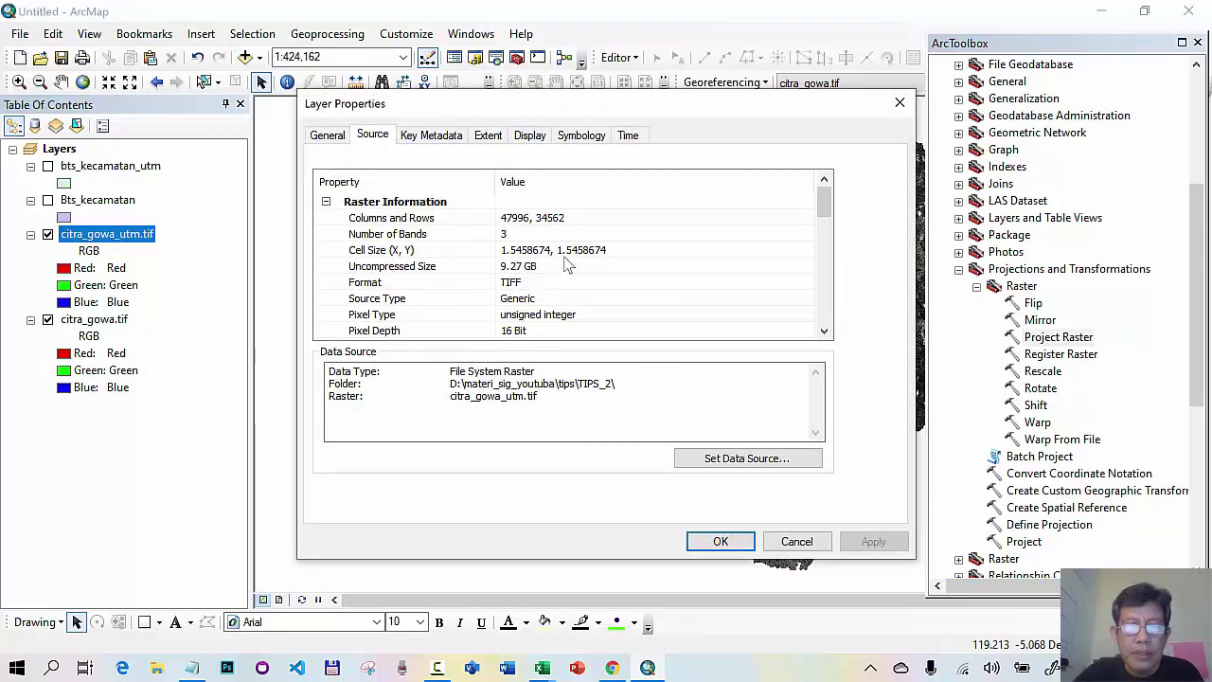
pyautogui.scroll(-4, 565, 274)
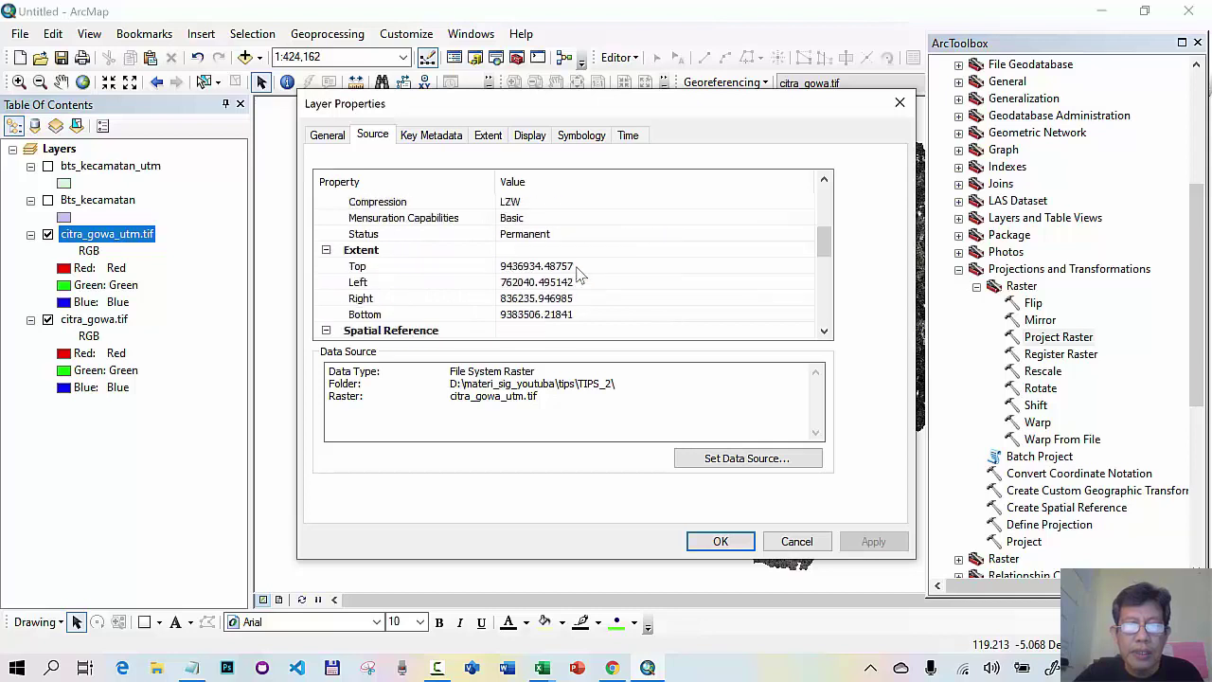
pyautogui.scroll(-3, 580, 273)
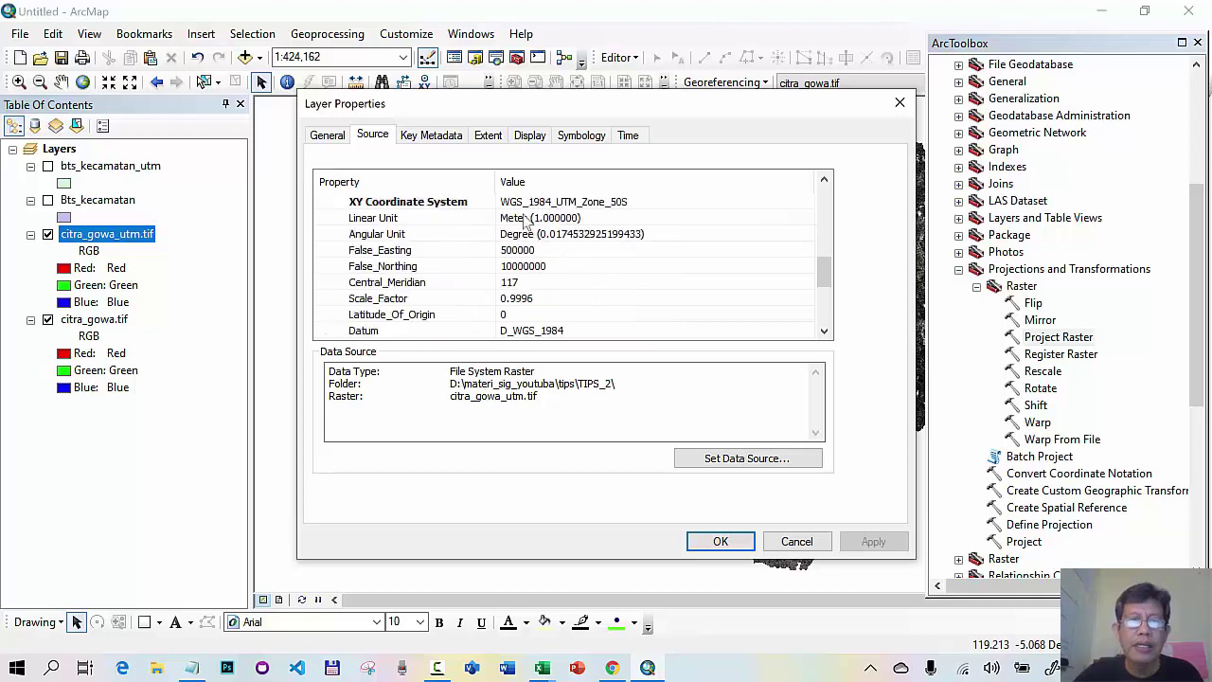
pyautogui.click(506, 203)
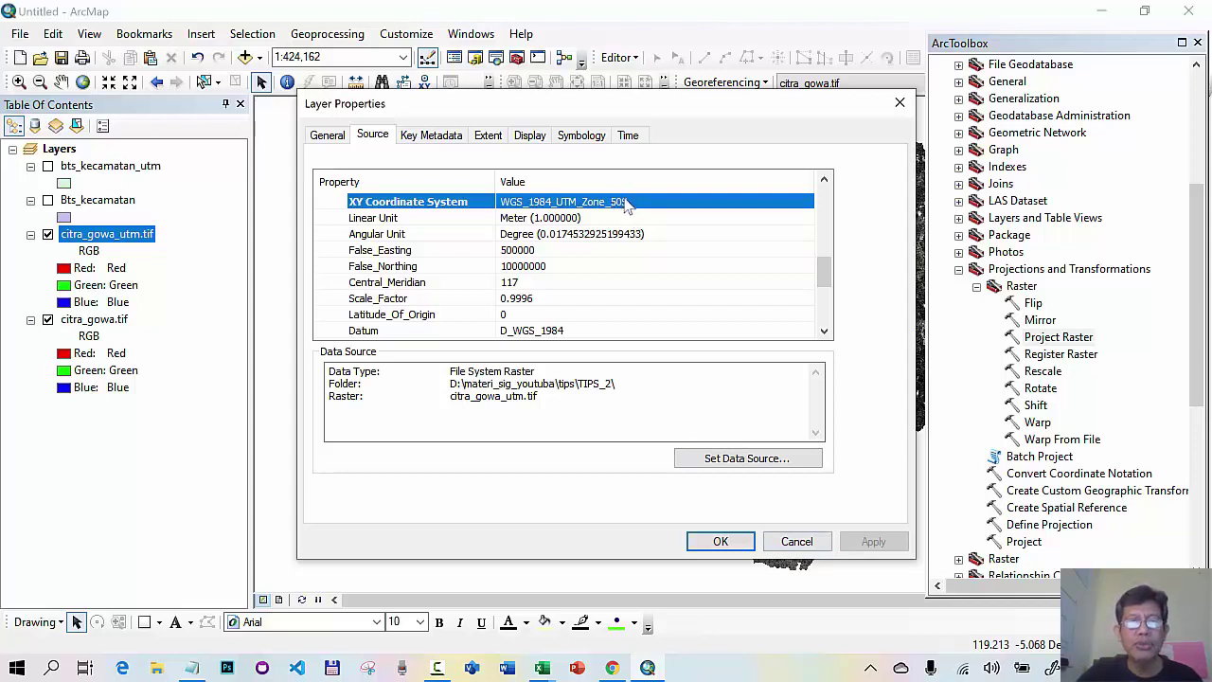
pyautogui.click(785, 550)
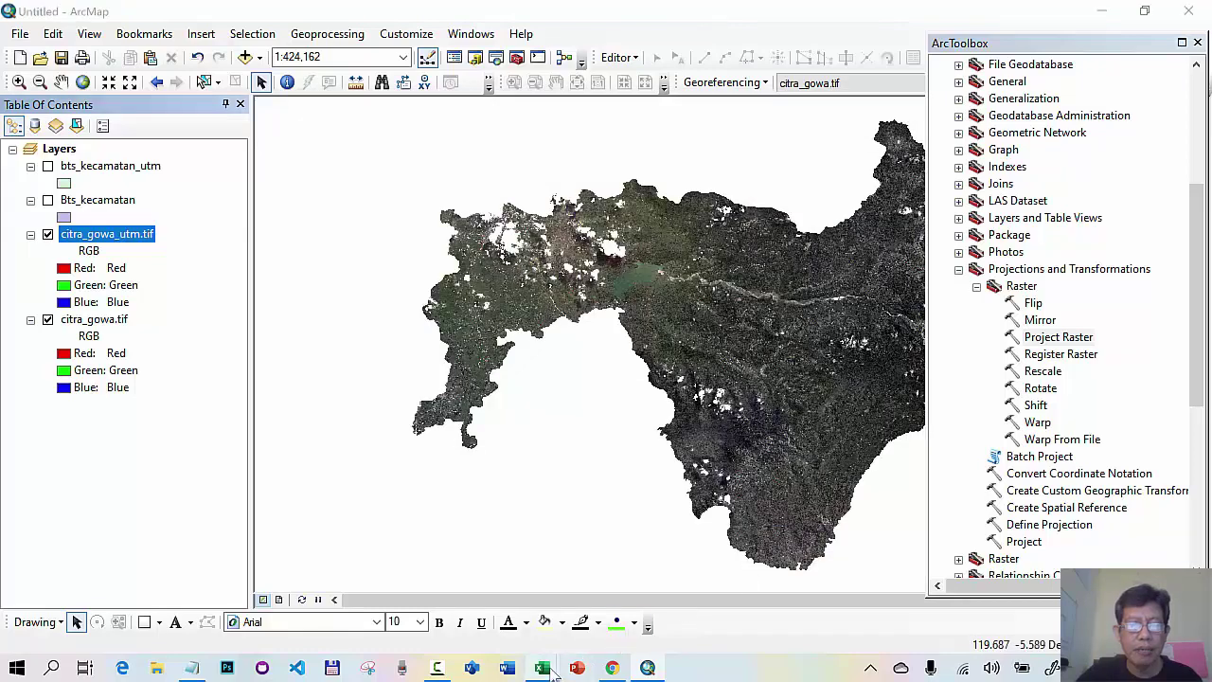
# - Switch to the Excel workbook KONVERSI-DERAJAT-DESIMAL-KE-DMS and clear cells A1 and B1 on Sheet2
pyautogui.moveTo(555, 673)
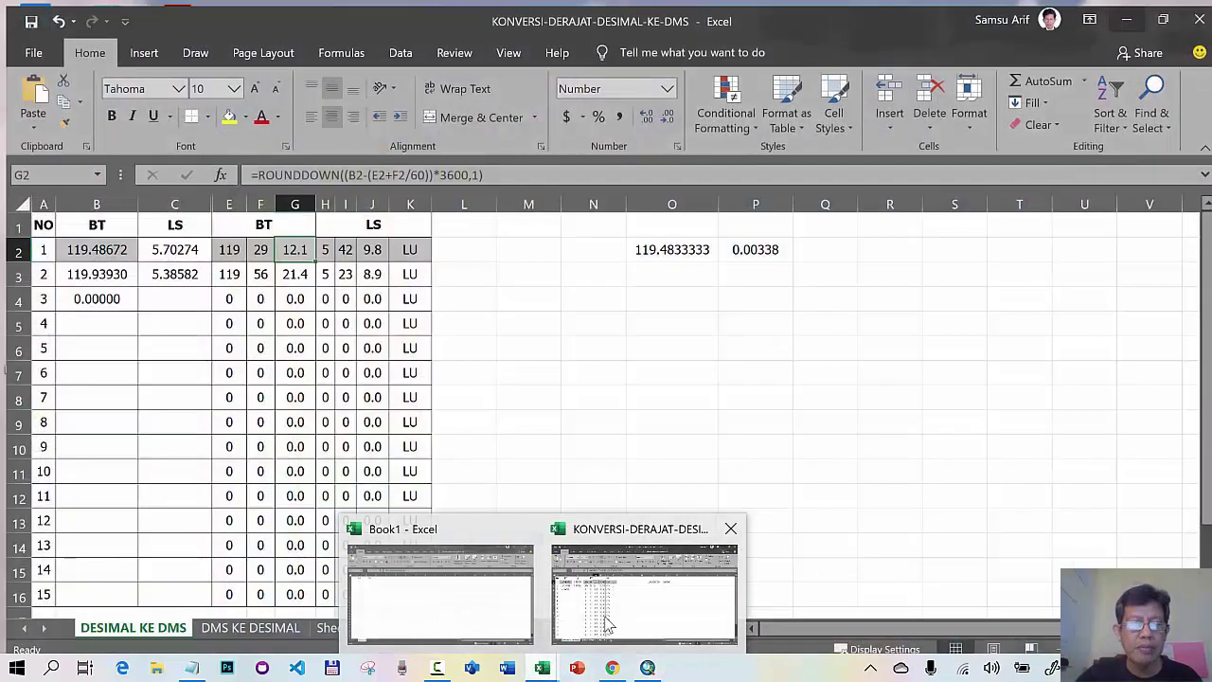
pyautogui.click(608, 625)
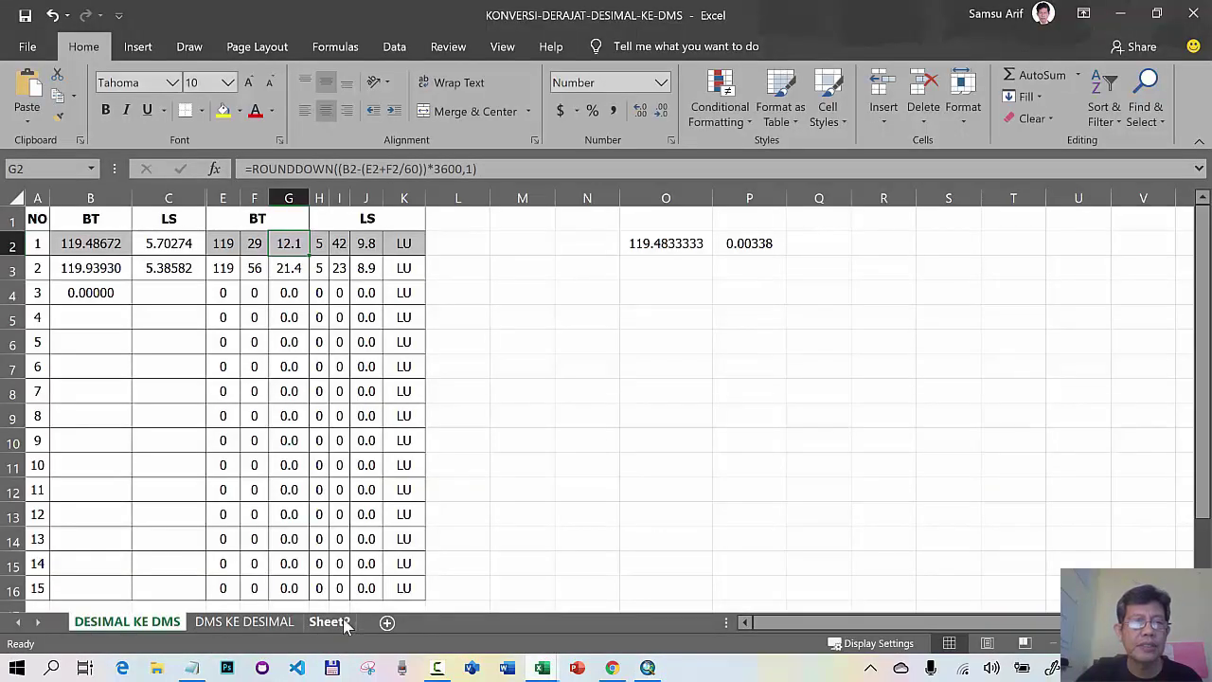
pyautogui.click(345, 628)
pyautogui.click(57, 216)
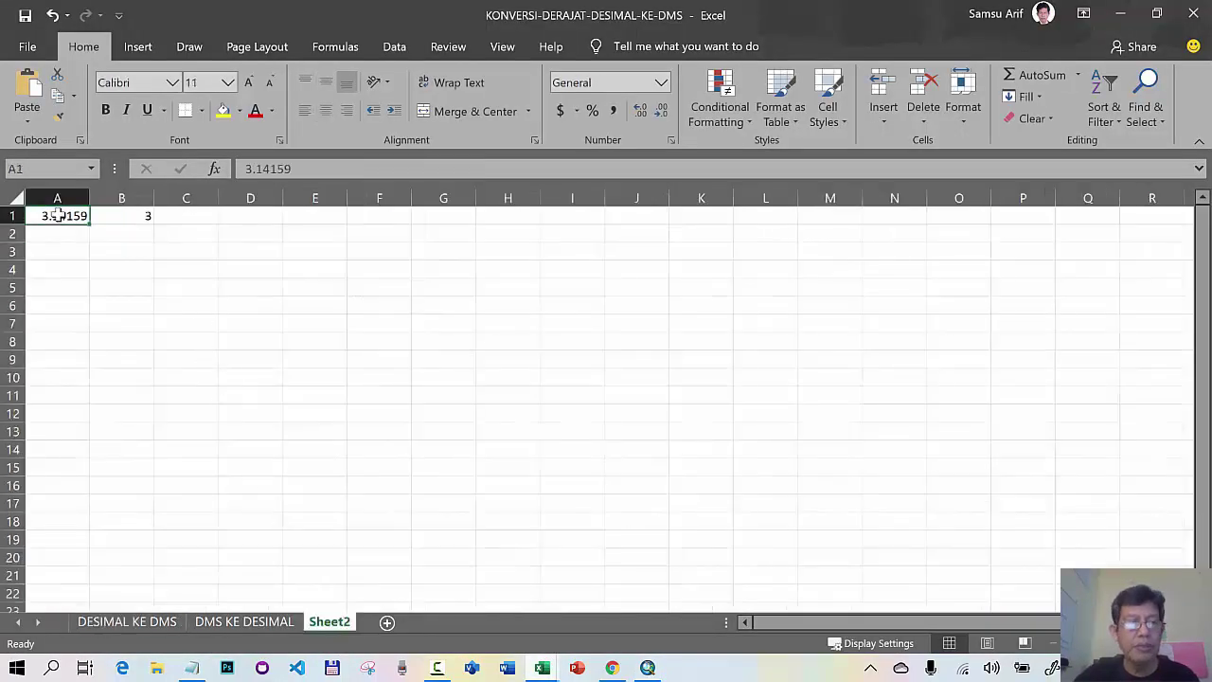
pyautogui.press('Delete')
pyautogui.click(121, 216)
pyautogui.press('BackSpace')
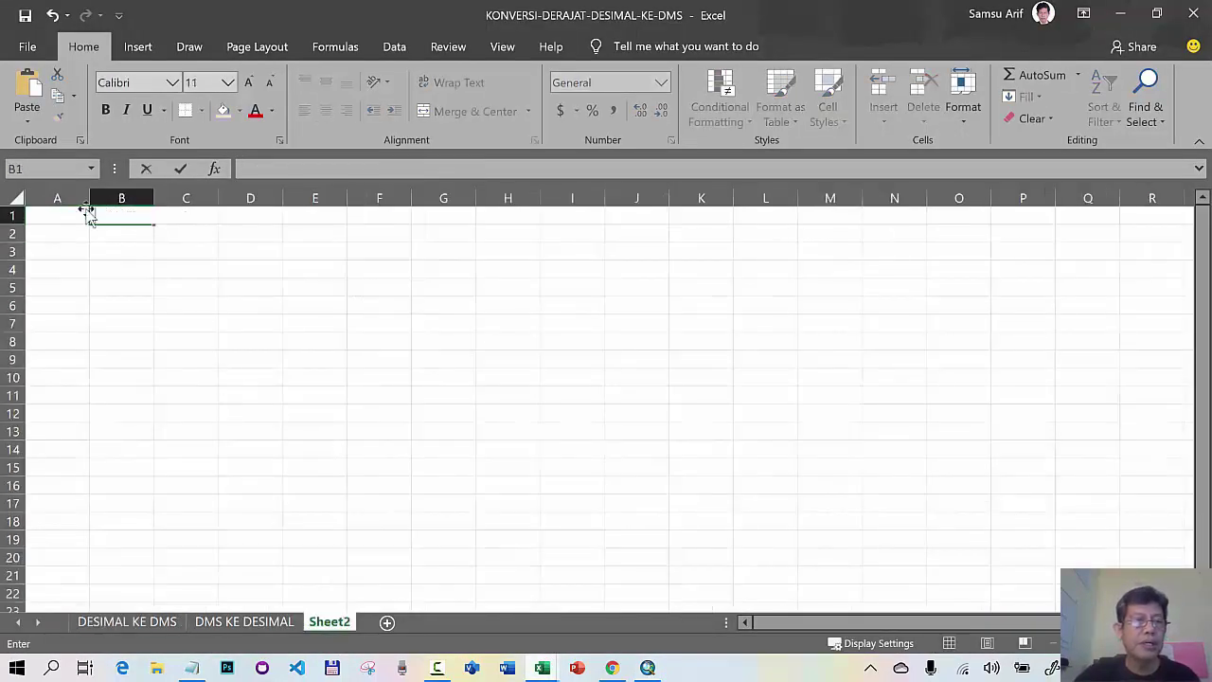
# - Enter the longitude degree value 119 in cell A1 of Sheet2
pyautogui.click(66, 214)
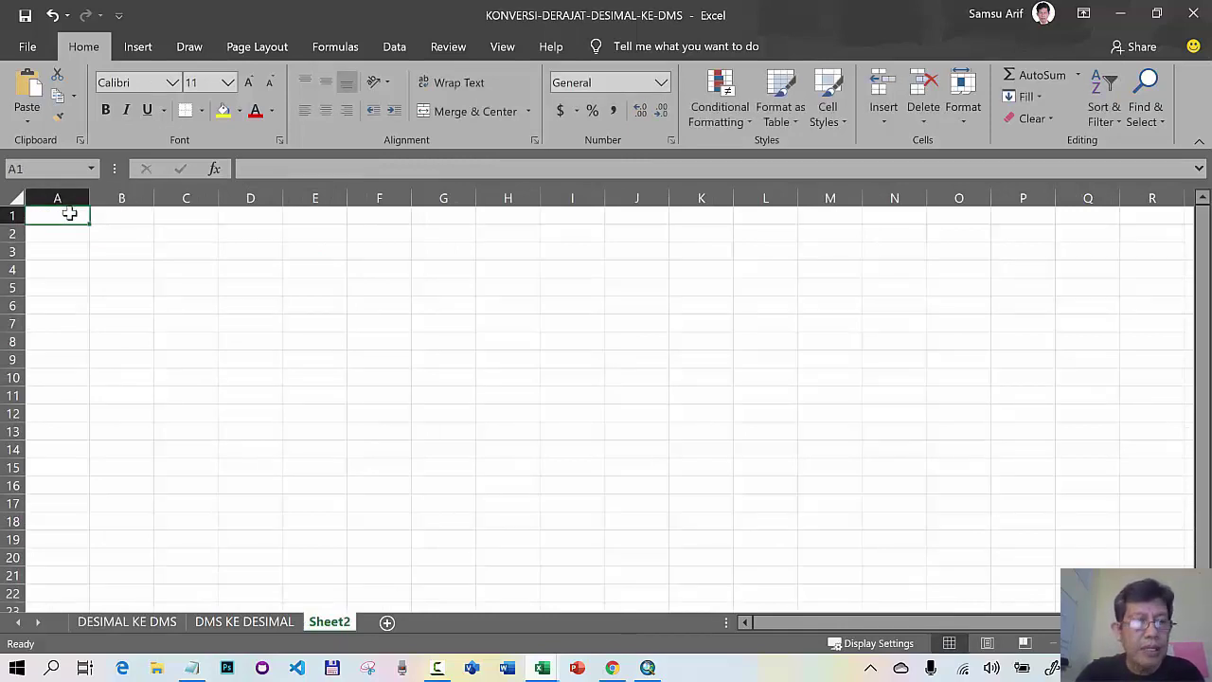
pyautogui.write('11')
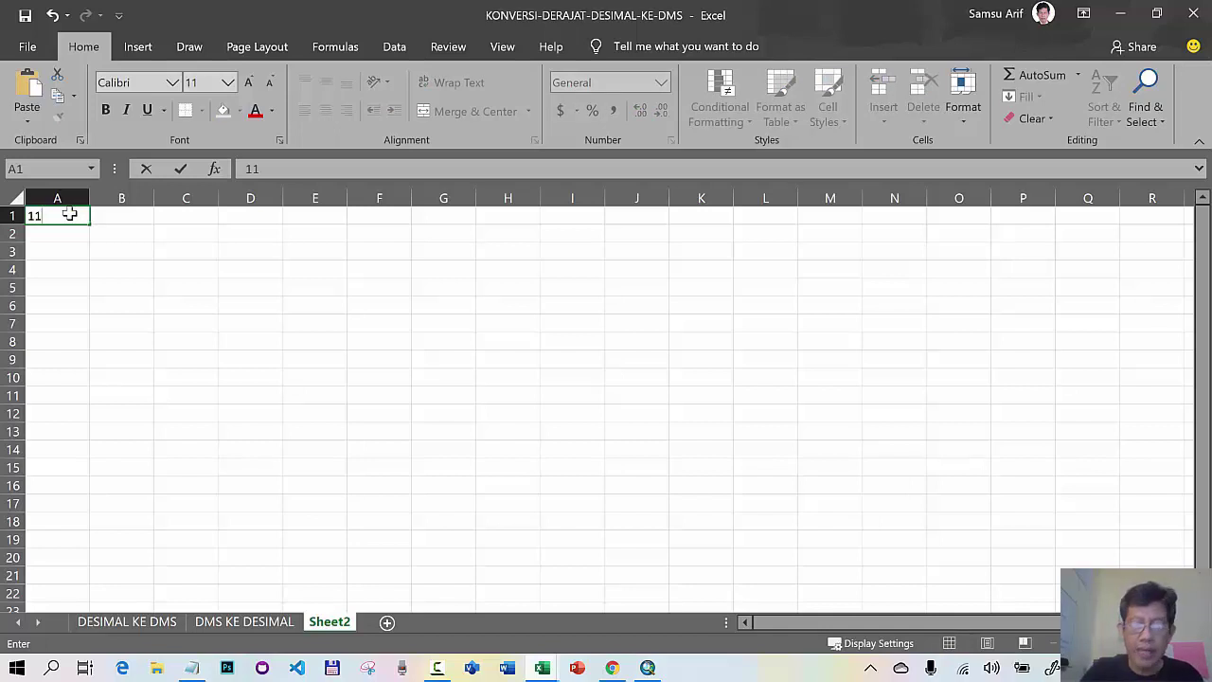
pyautogui.write('9')
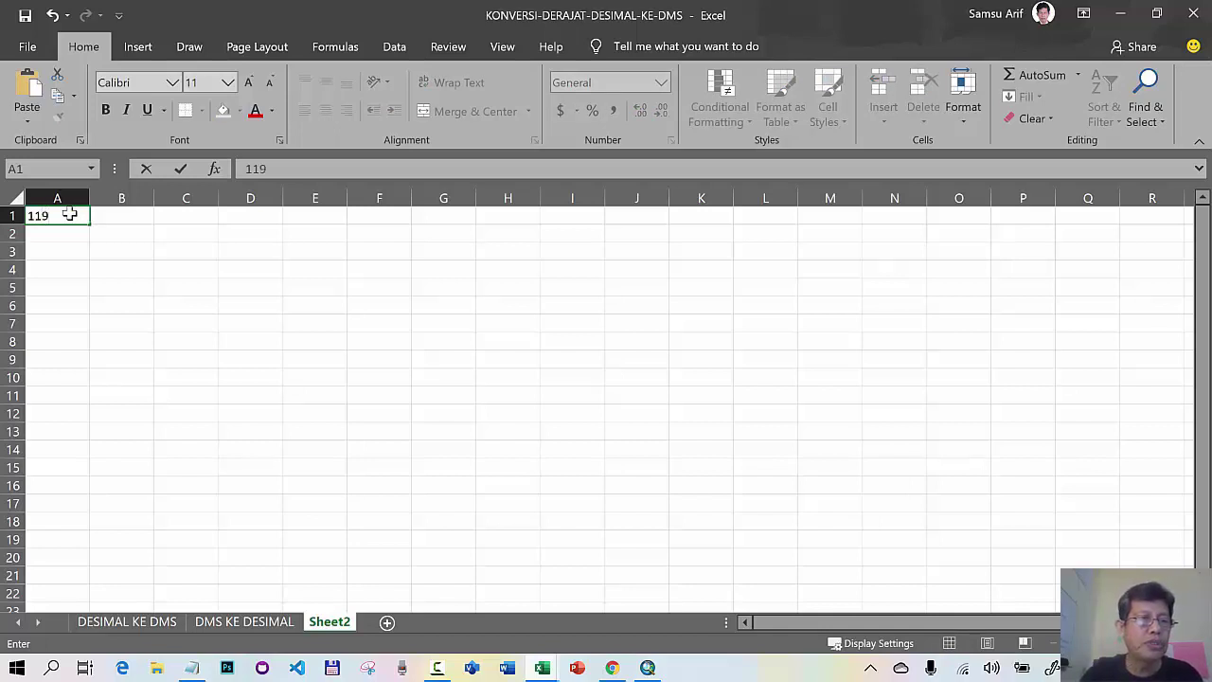
pyautogui.press('Tab')
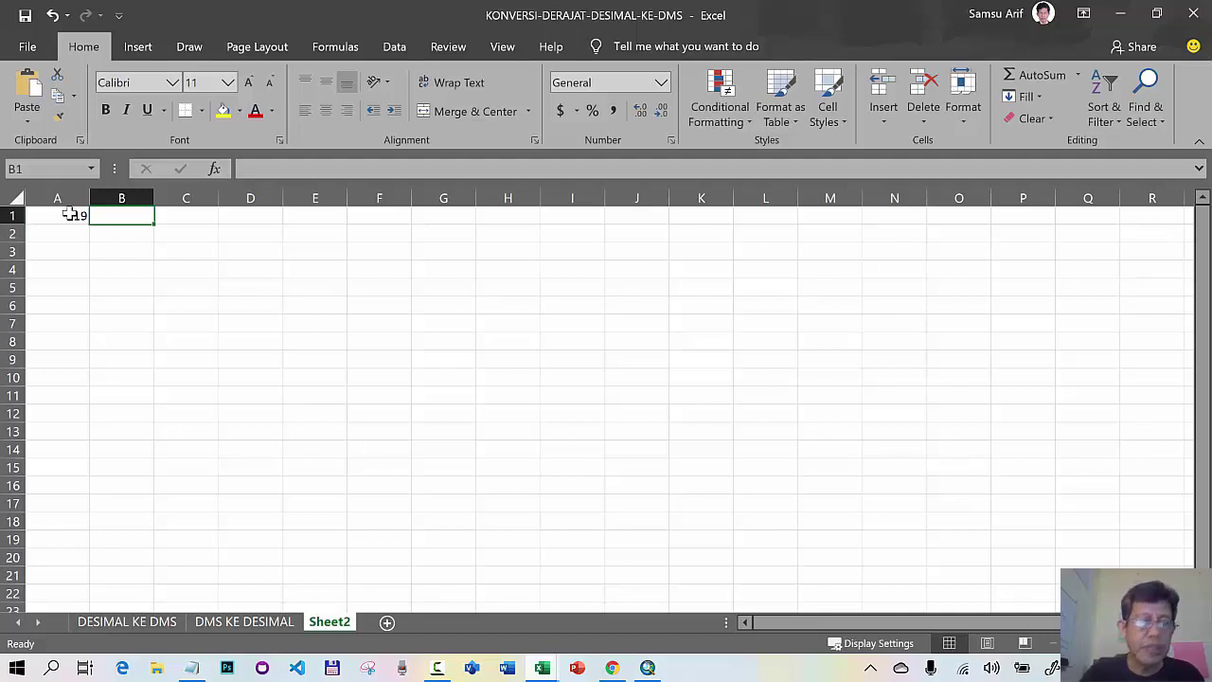
# - Calculate the UTM zone number in cell B1 with the formula =ROUNDUP(A1/6,0)+30
pyautogui.click(68, 215)
pyautogui.press('Right')
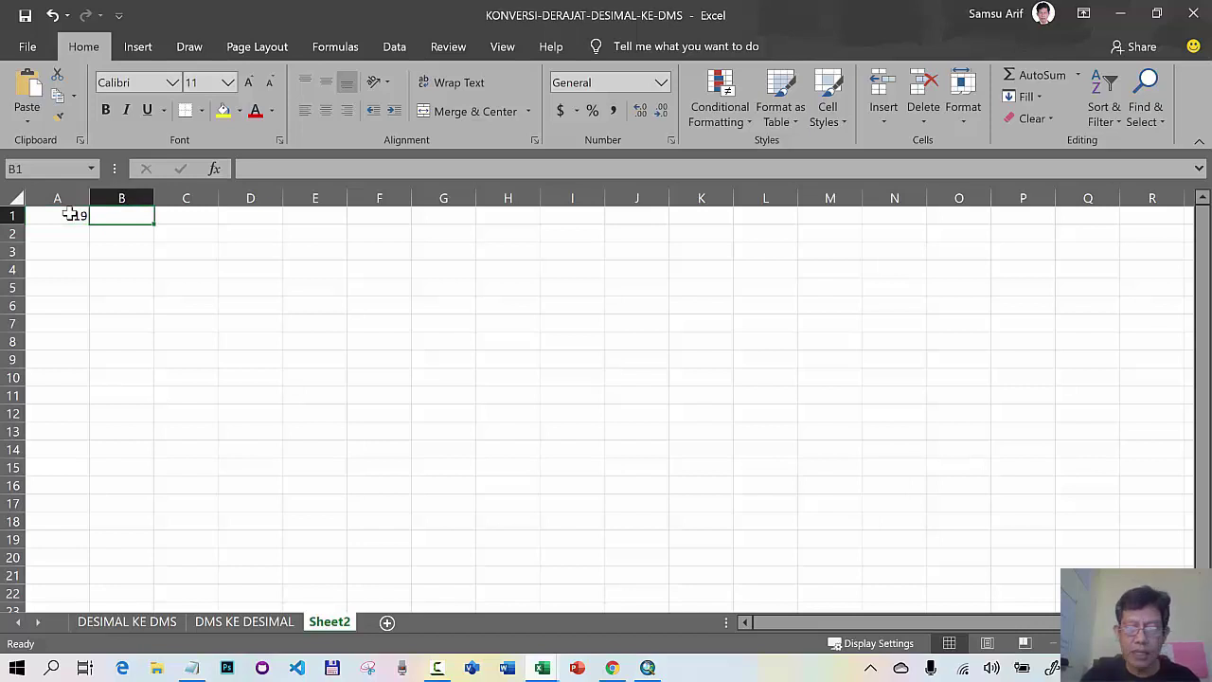
pyautogui.write('=R')
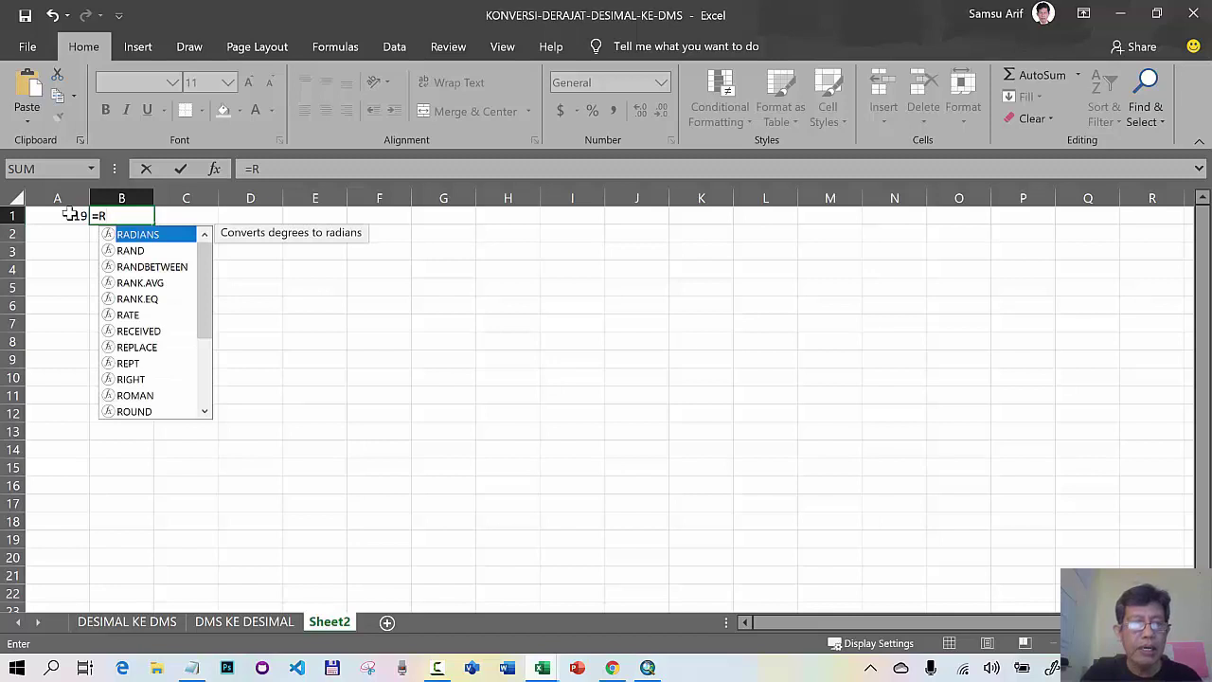
pyautogui.write('OU')
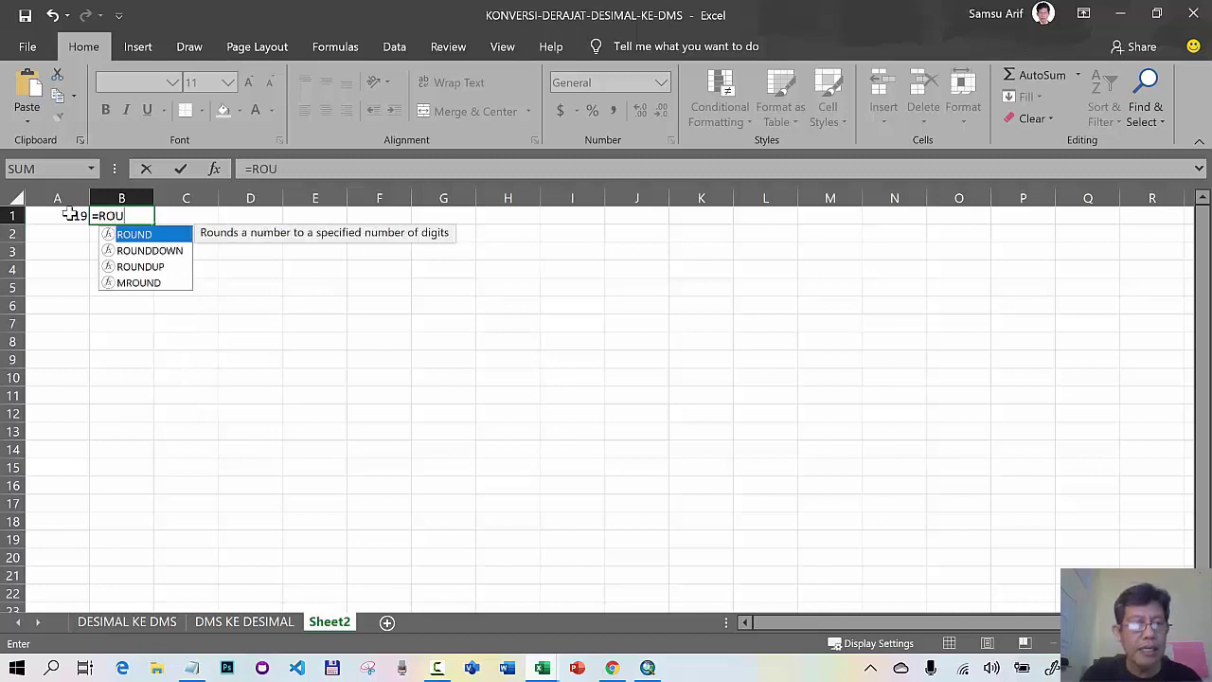
pyautogui.write('NDU')
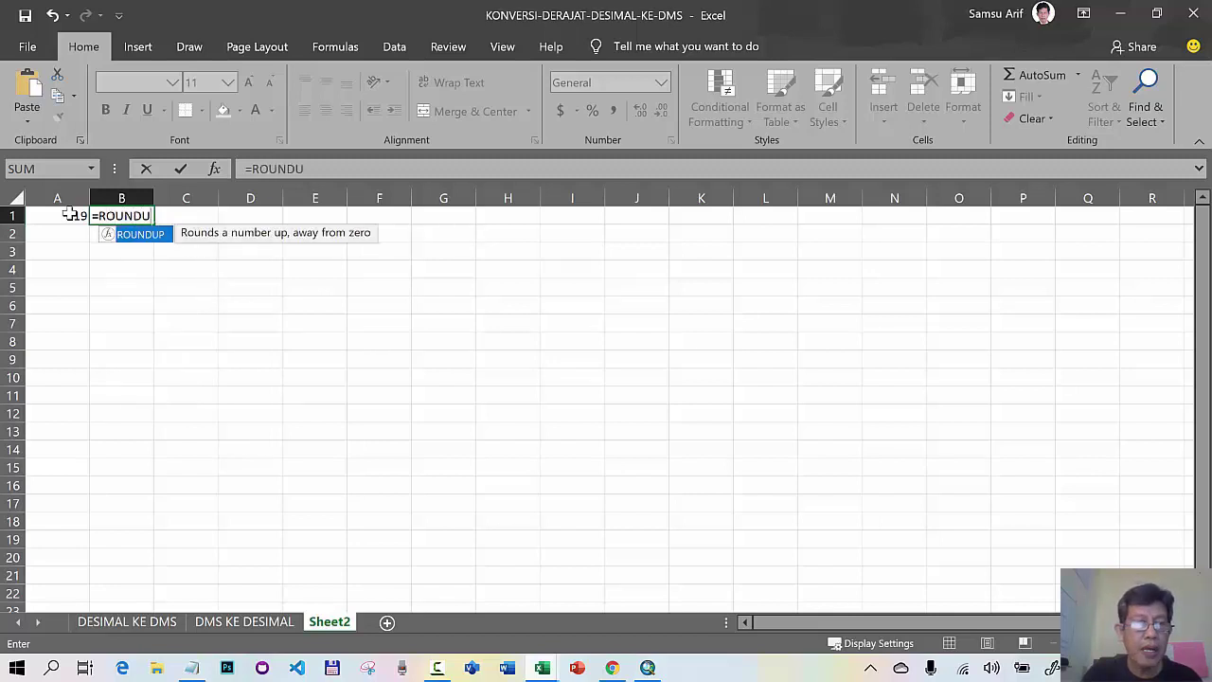
pyautogui.write('P')
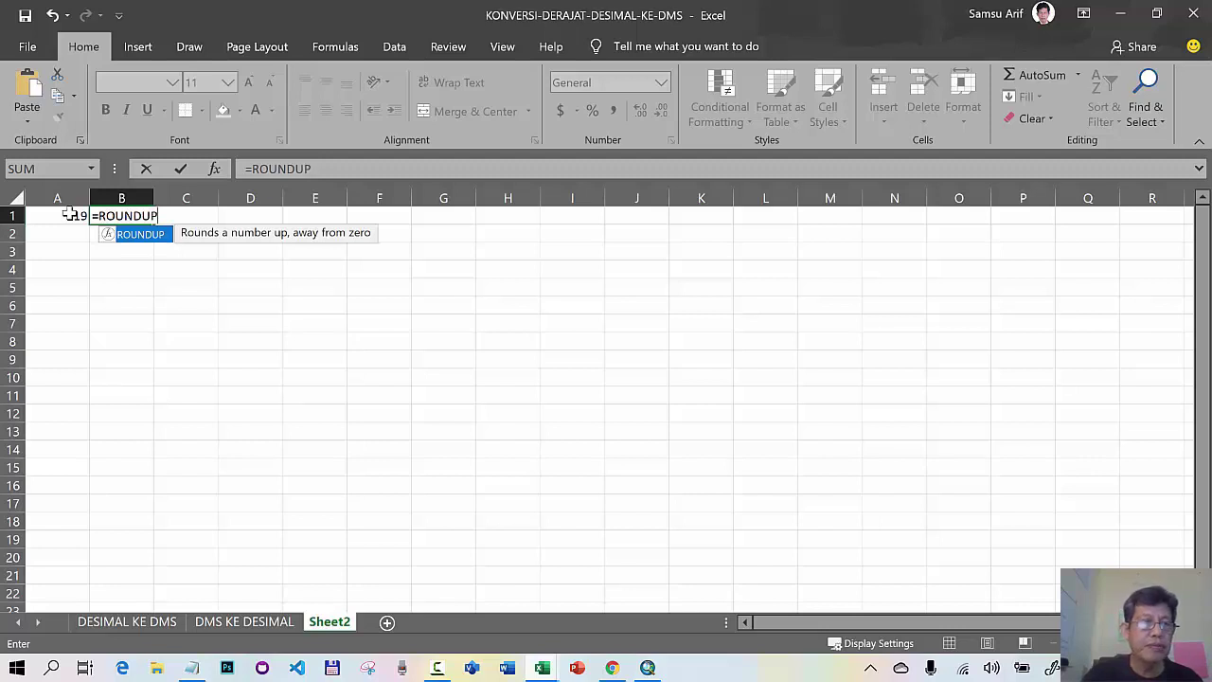
pyautogui.write('(')
pyautogui.click(69, 215)
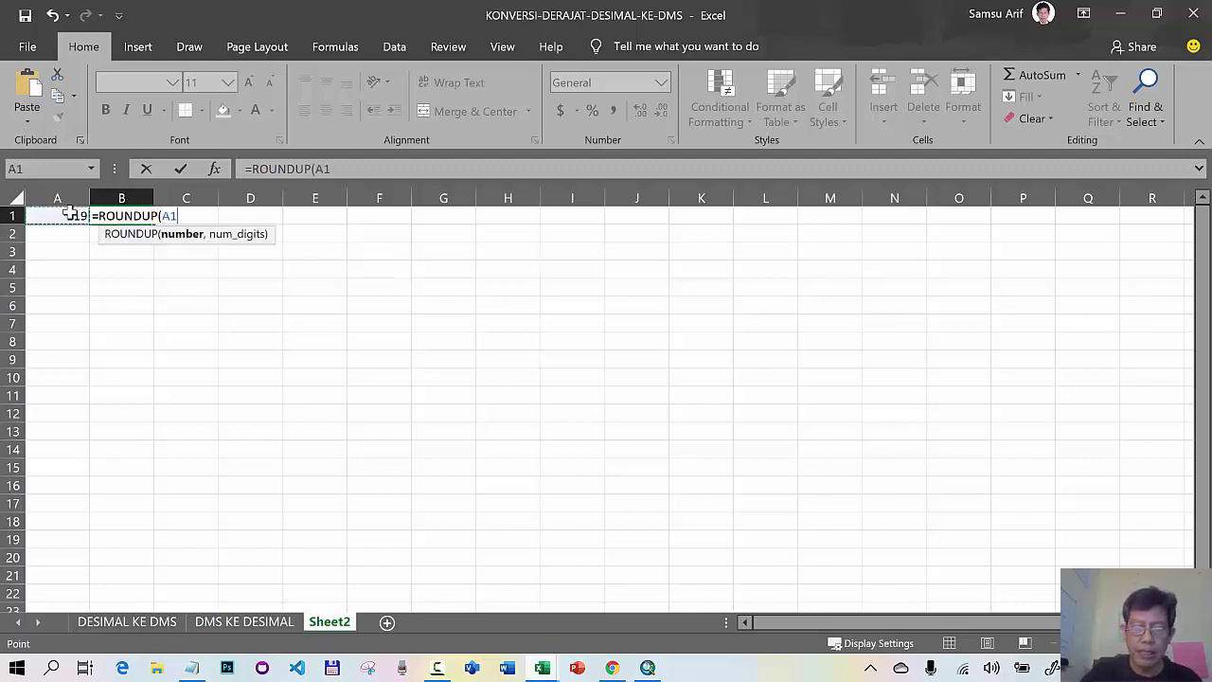
pyautogui.write('/')
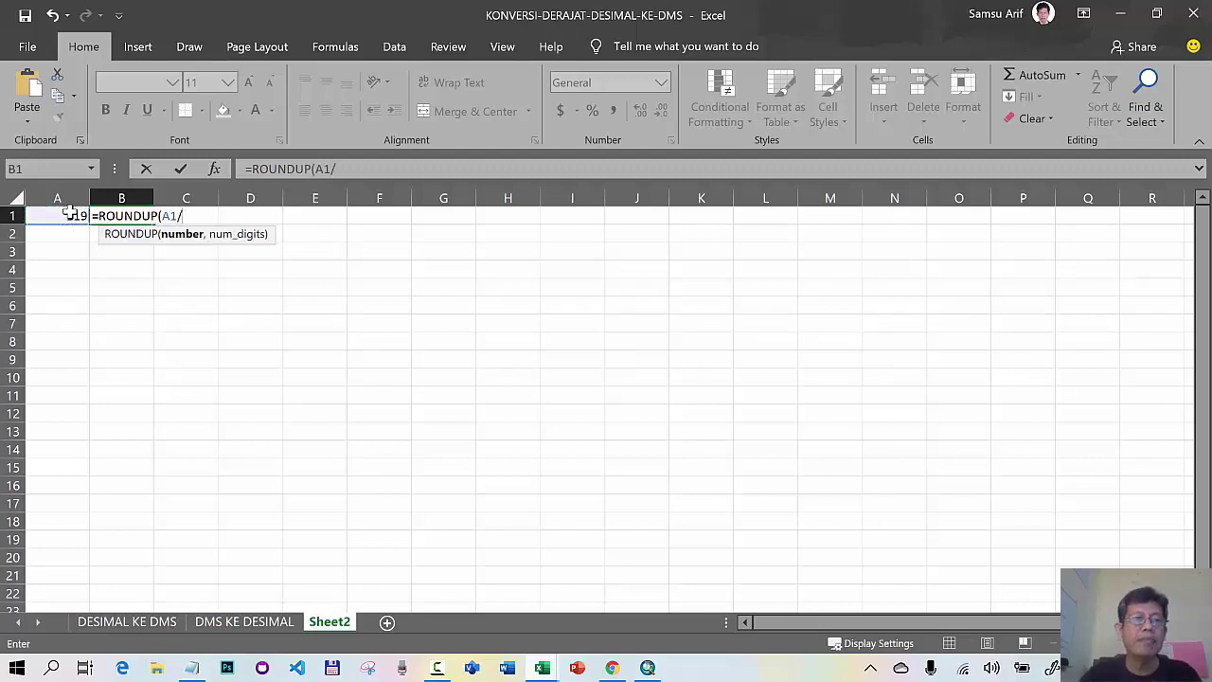
pyautogui.write('6')
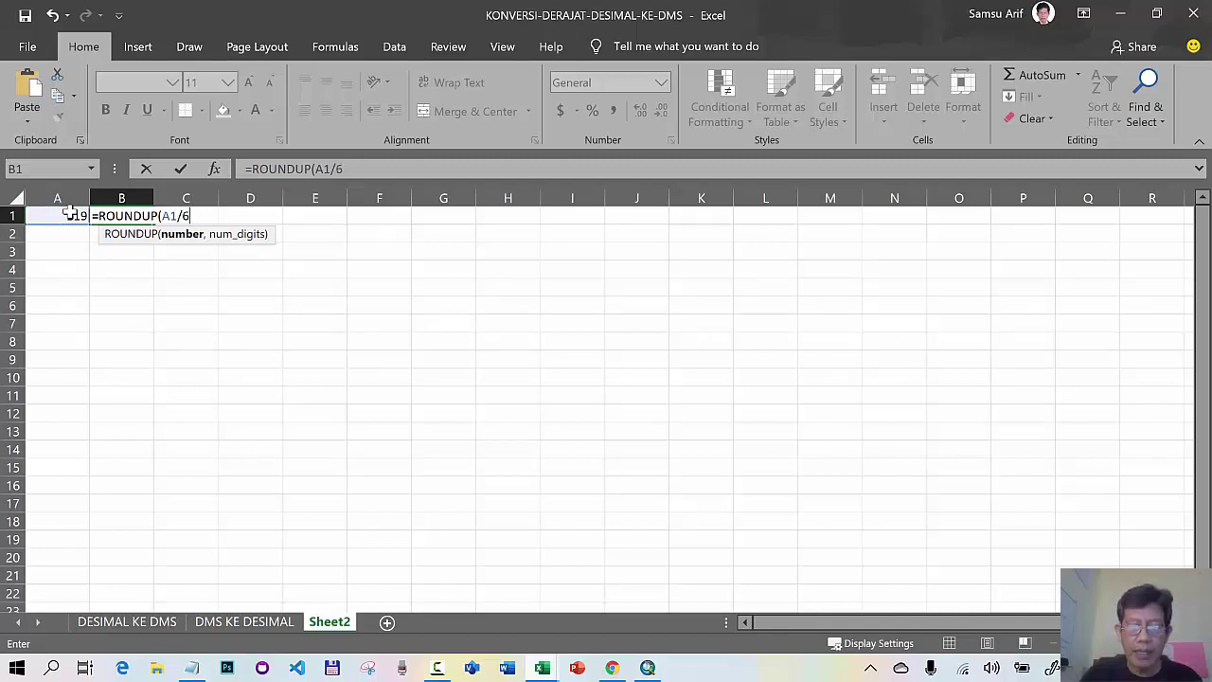
pyautogui.write(',')
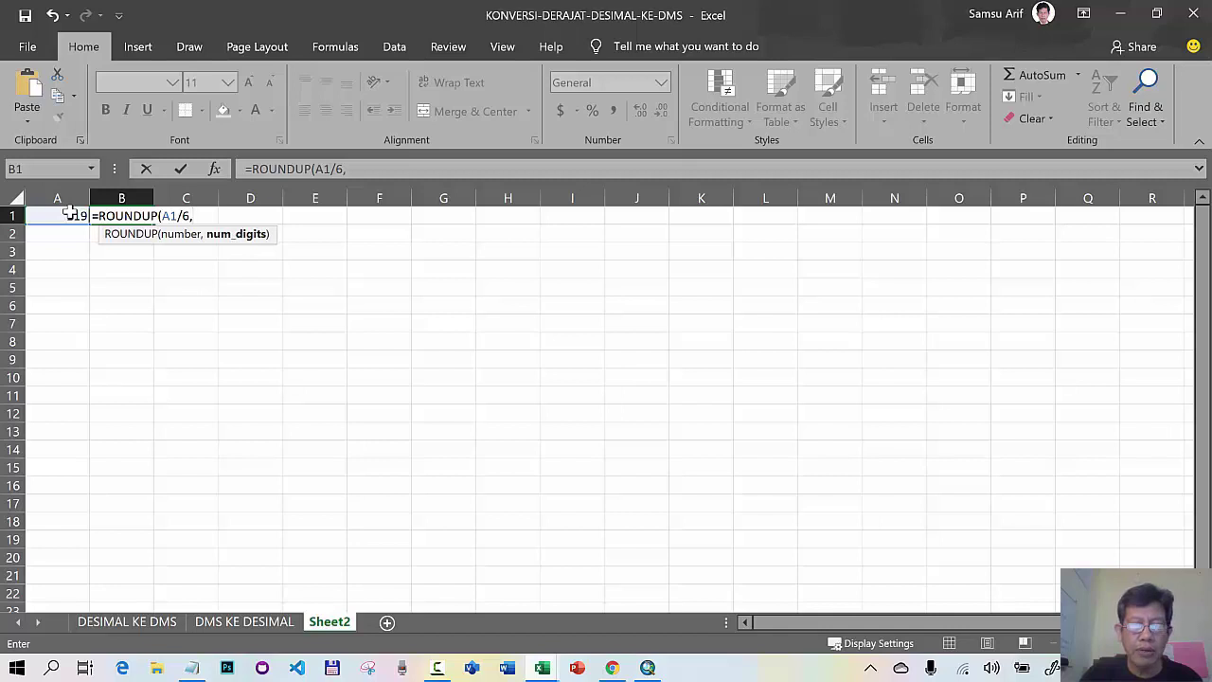
pyautogui.write('0')
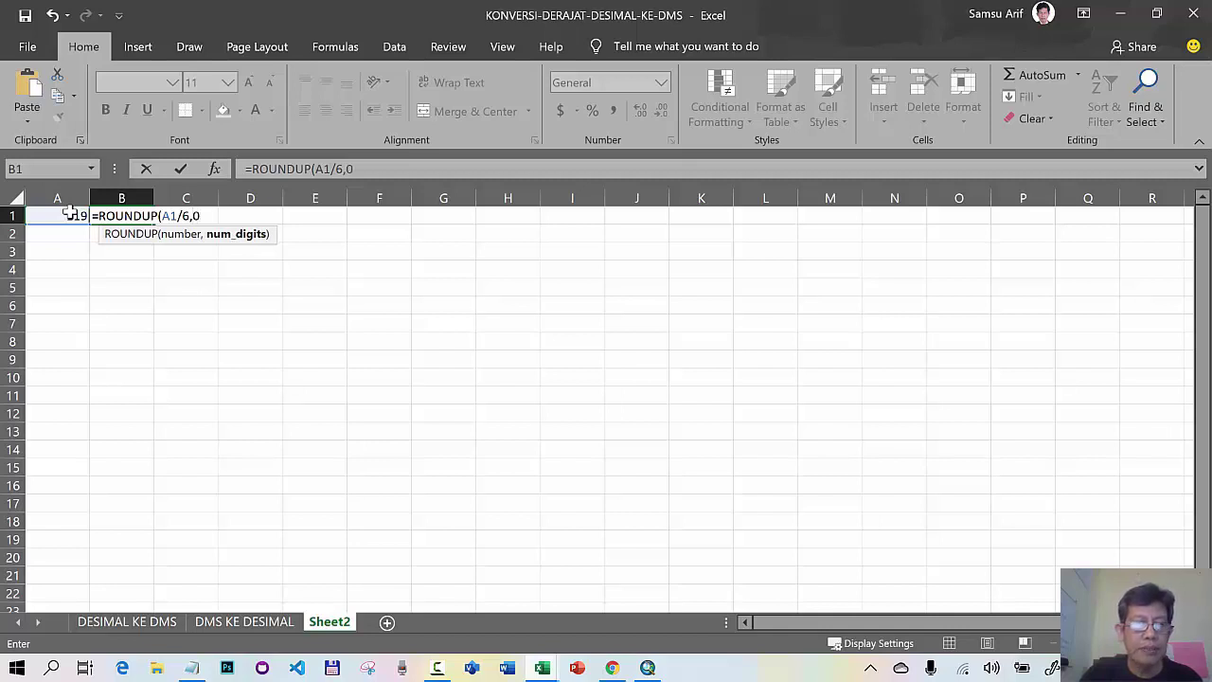
pyautogui.write(')')
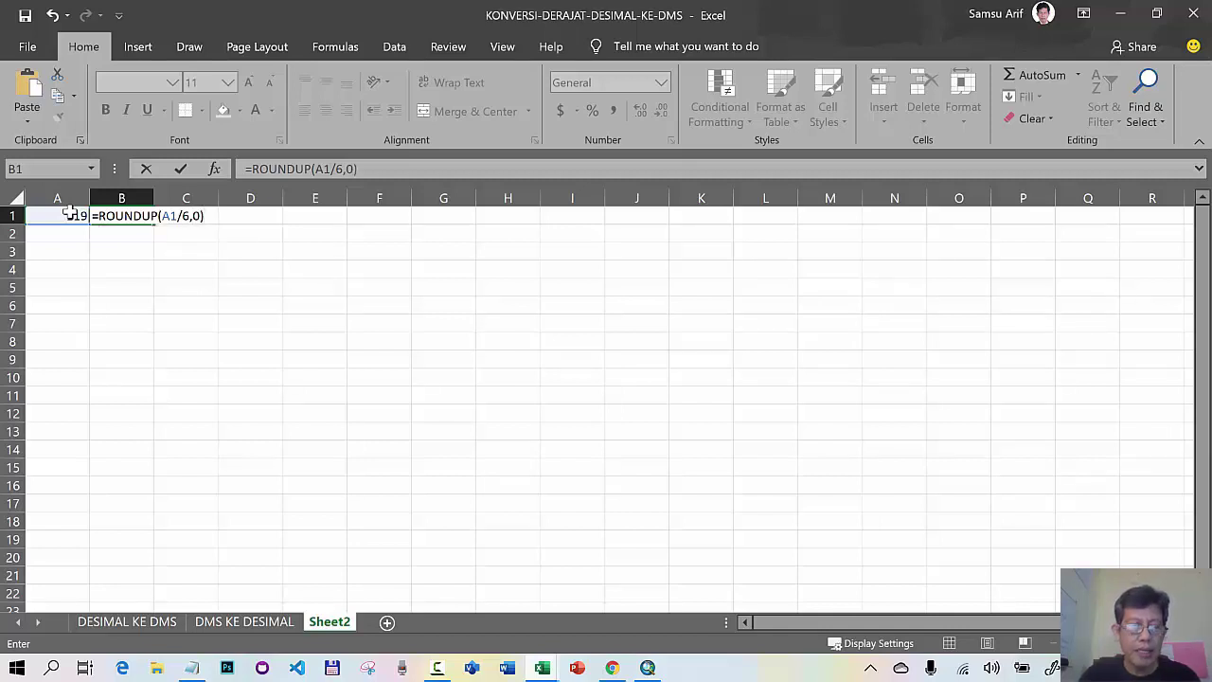
pyautogui.write('+30')
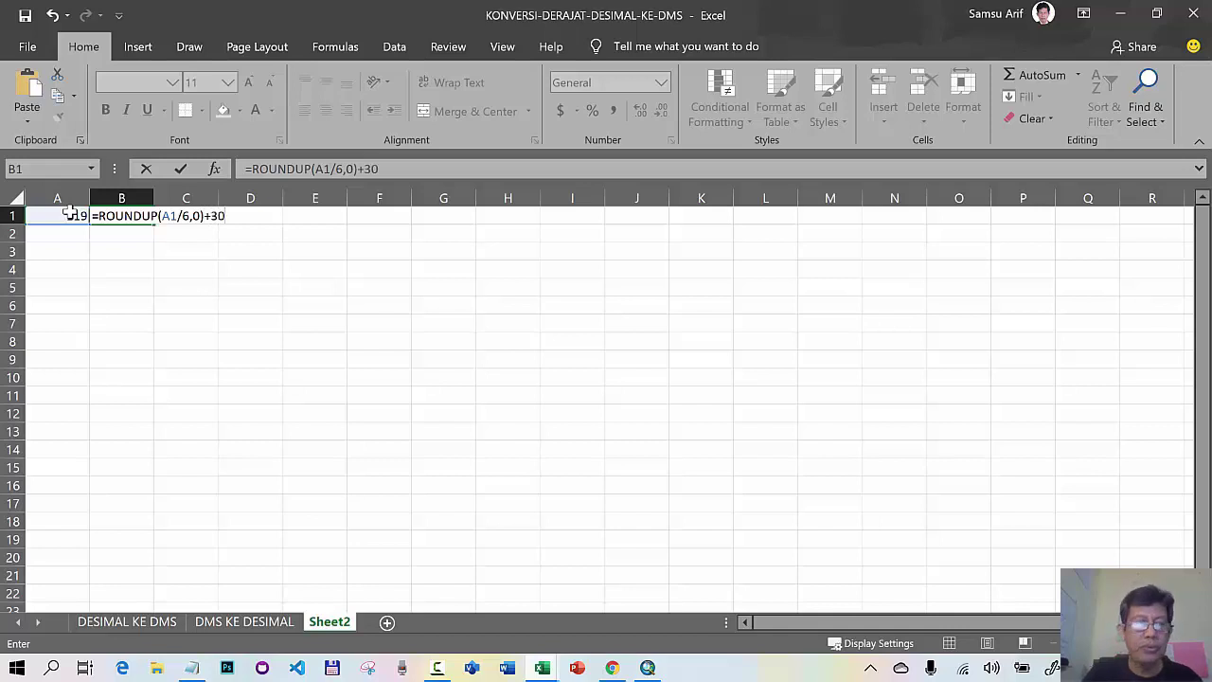
pyautogui.press('Return')
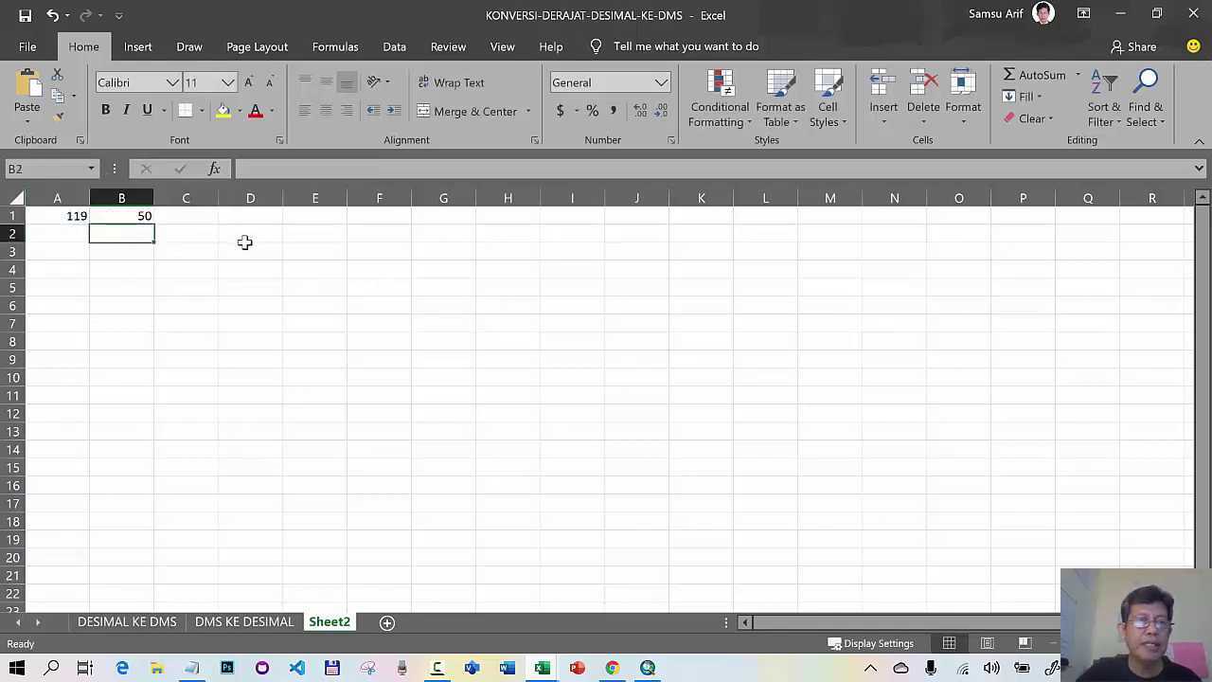
pyautogui.click(140, 217)
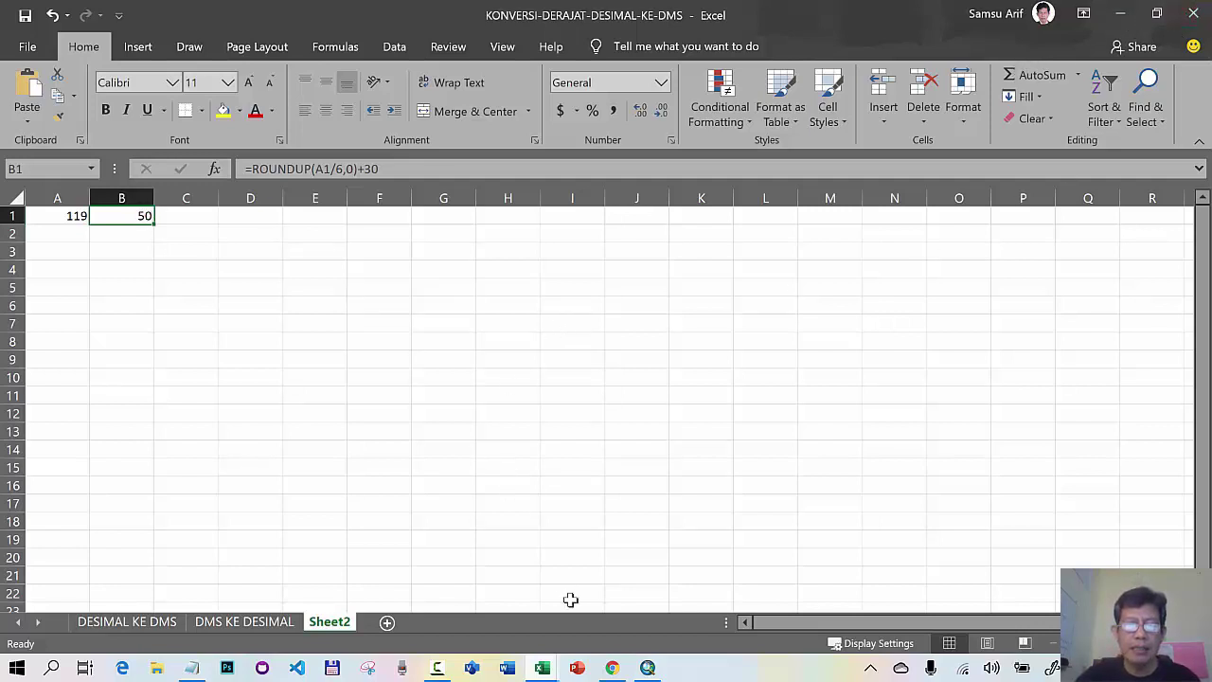
# - Switch back to ArcMap and close the ArcToolbox window
pyautogui.click(648, 668)
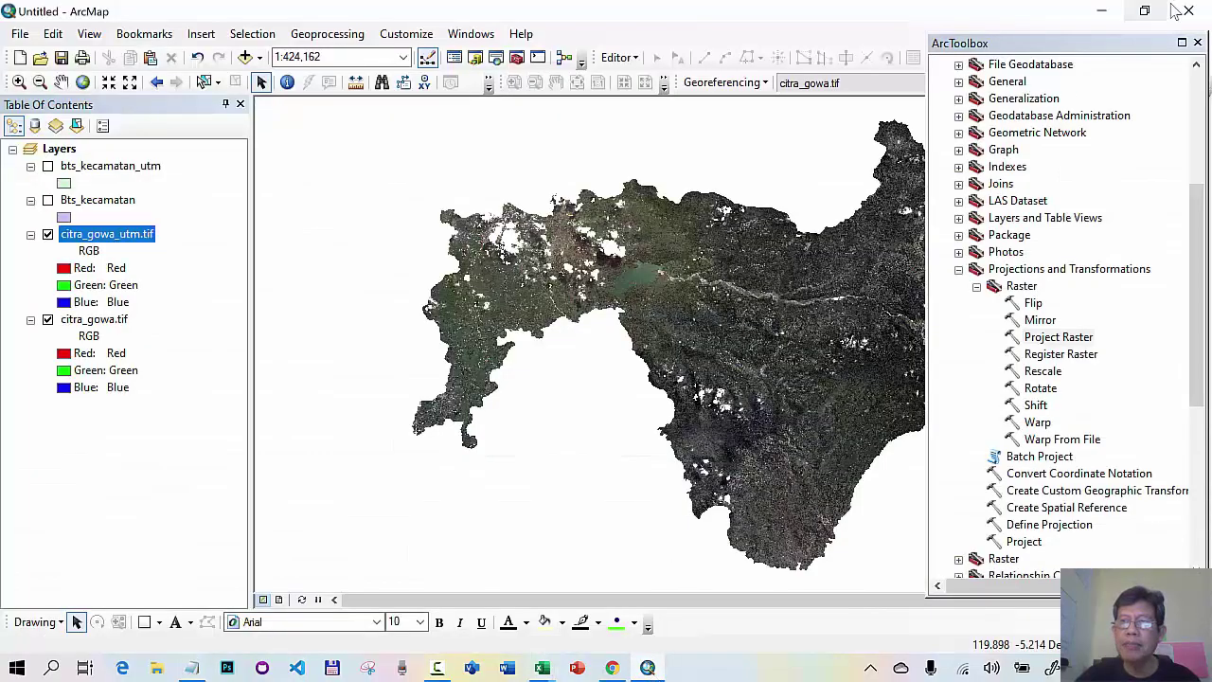
pyautogui.click(1196, 42)
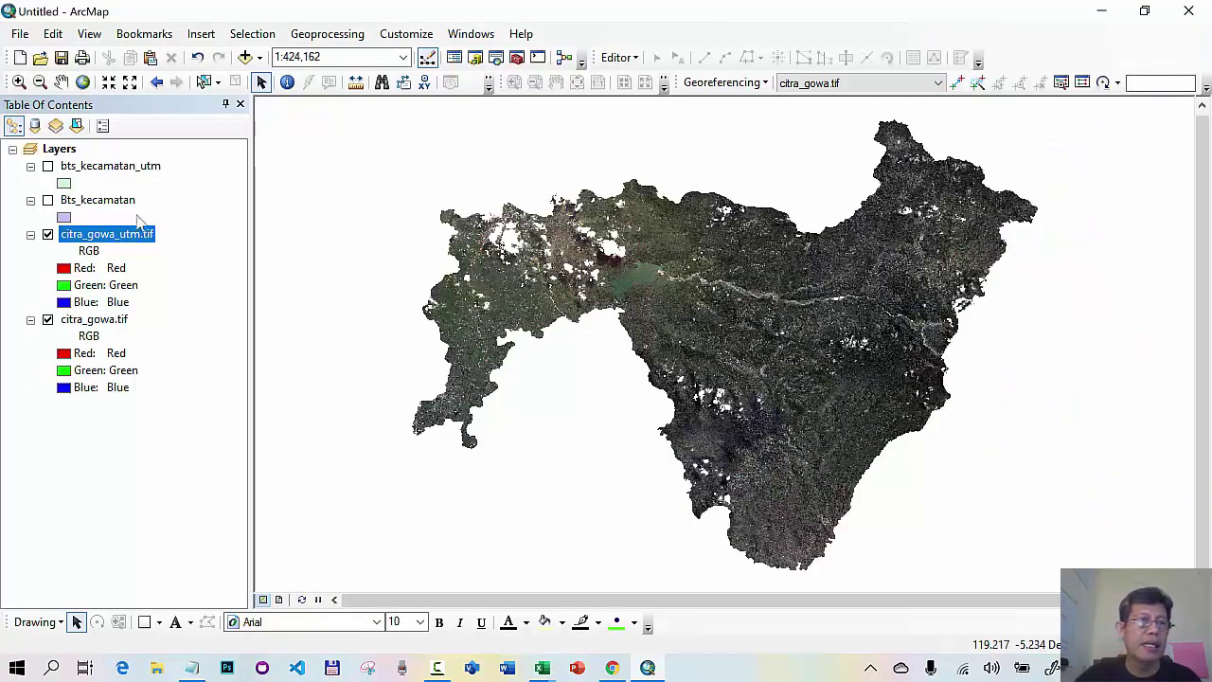
# - Briefly show and hide the bts_kecamatan_utm layer, and turn on the Bts_kecamatan layer
pyautogui.click(47, 167)
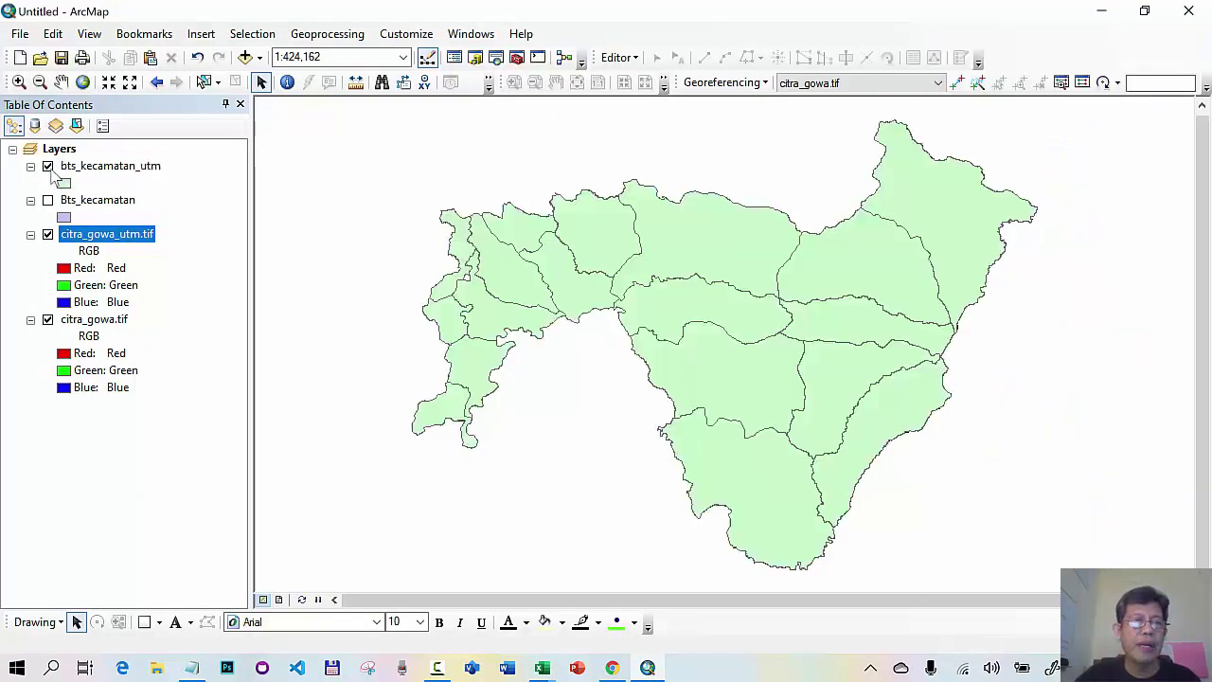
pyautogui.click(48, 167)
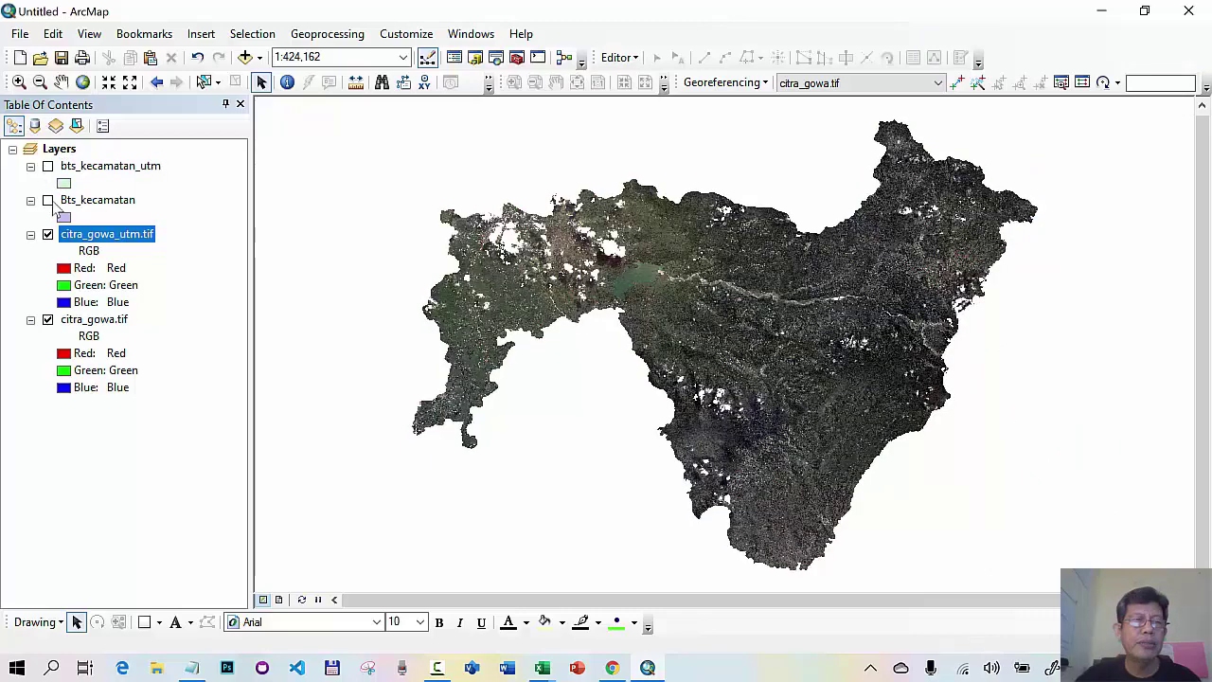
pyautogui.click(47, 201)
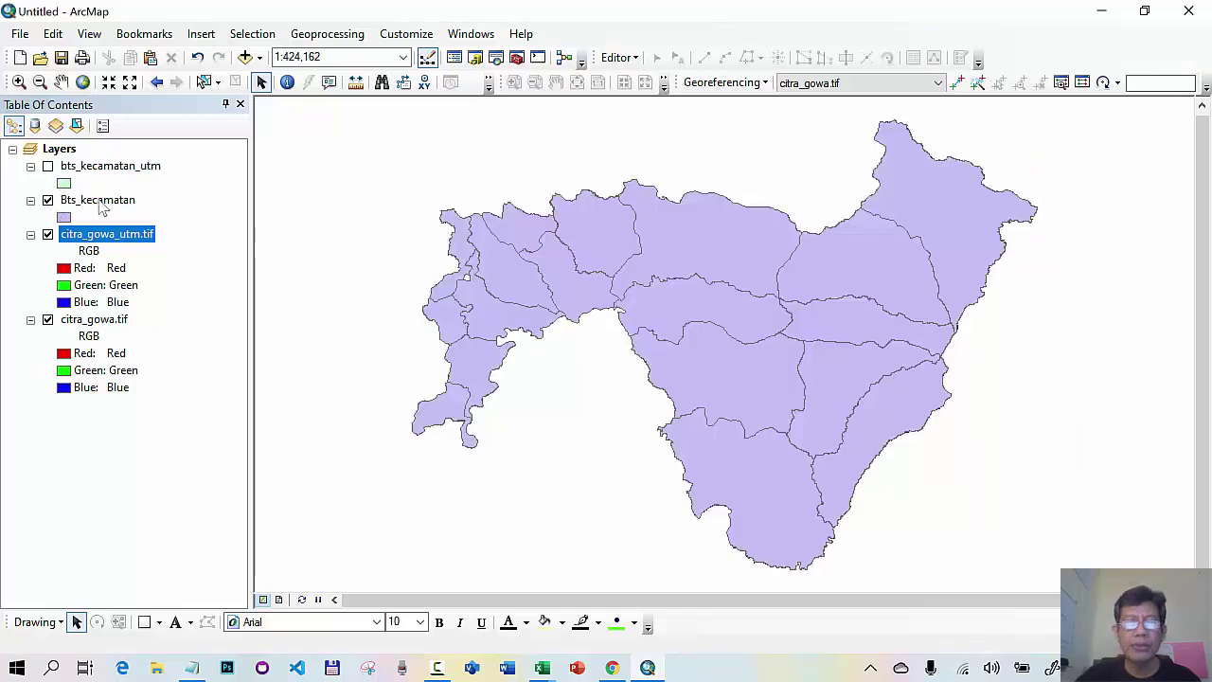
# - Open the Bts_kecamatan layer's source properties and examine its extent coordinates in decimal degrees
pyautogui.click(100, 208)
pyautogui.rightClick(101, 207)
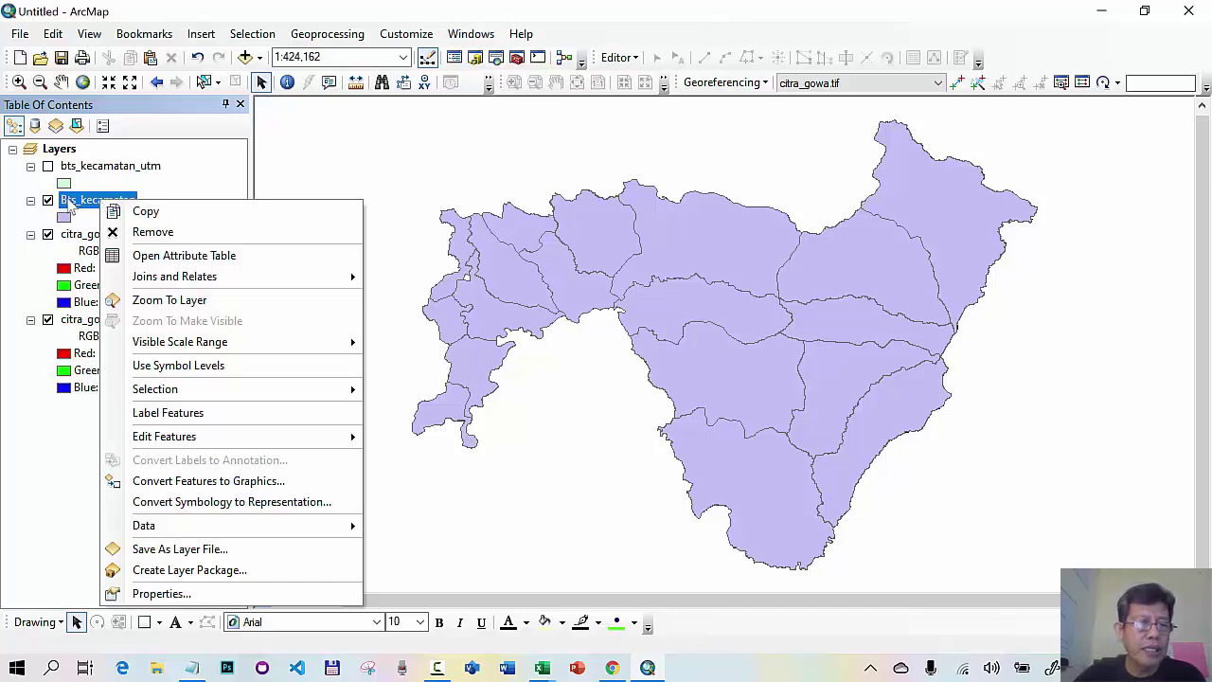
pyautogui.click(176, 595)
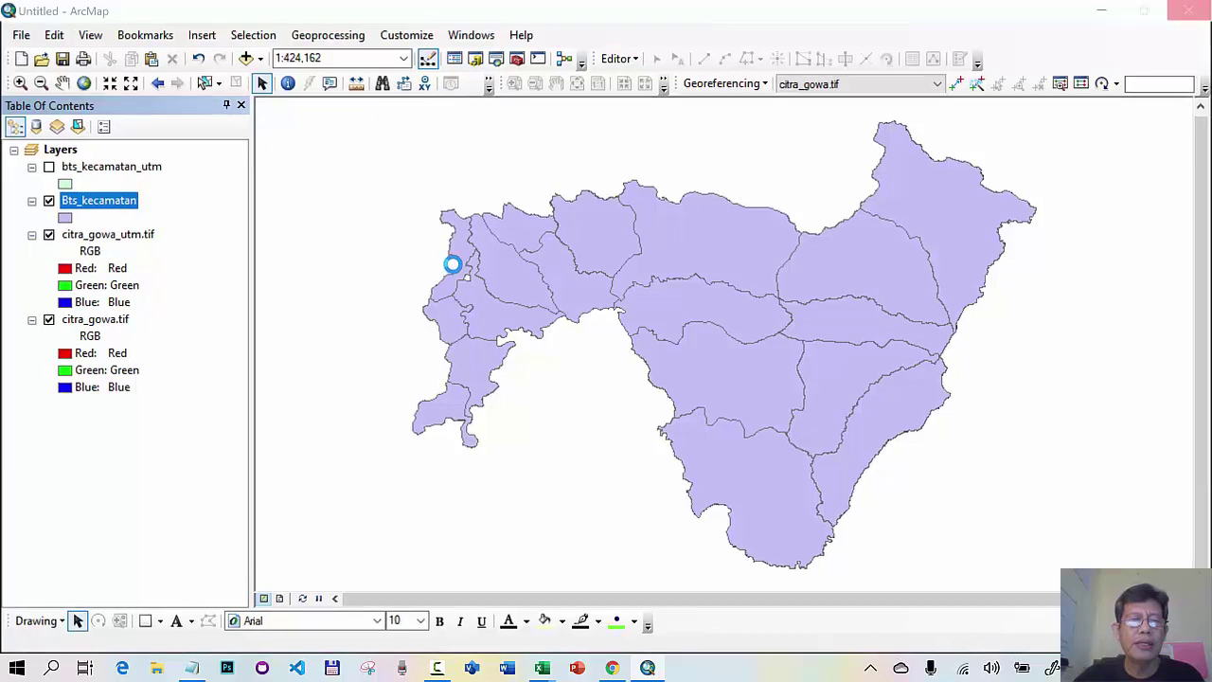
pyautogui.click(129, 203)
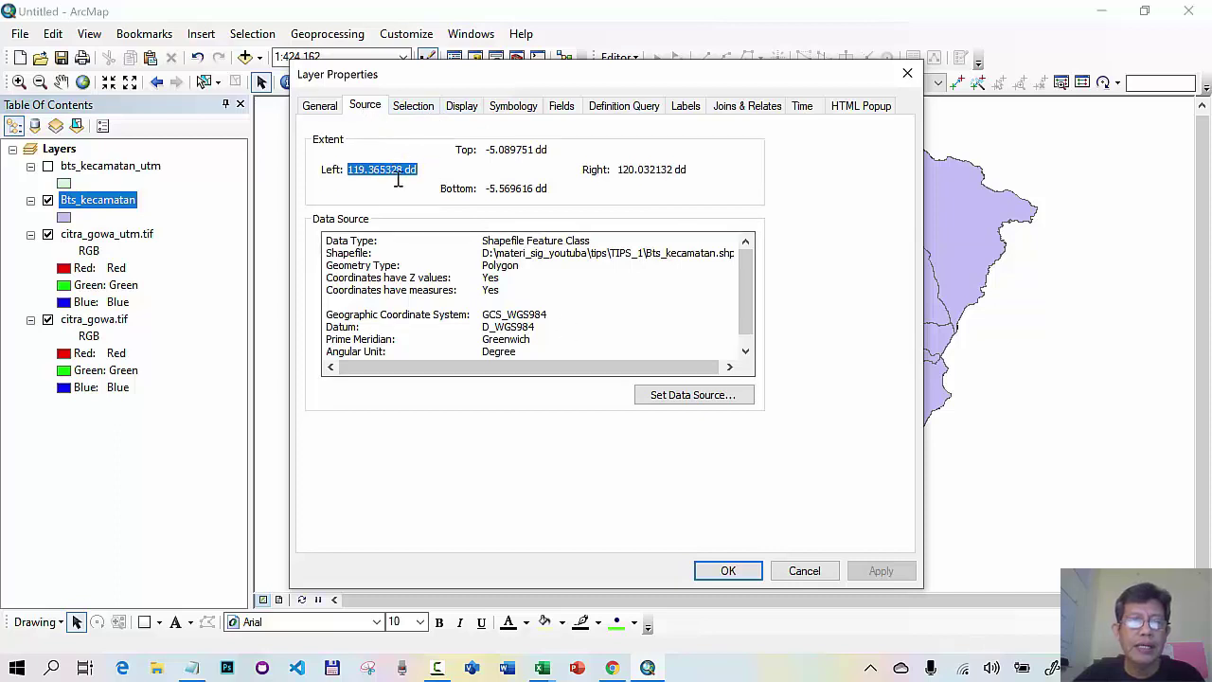
pyautogui.click(398, 169)
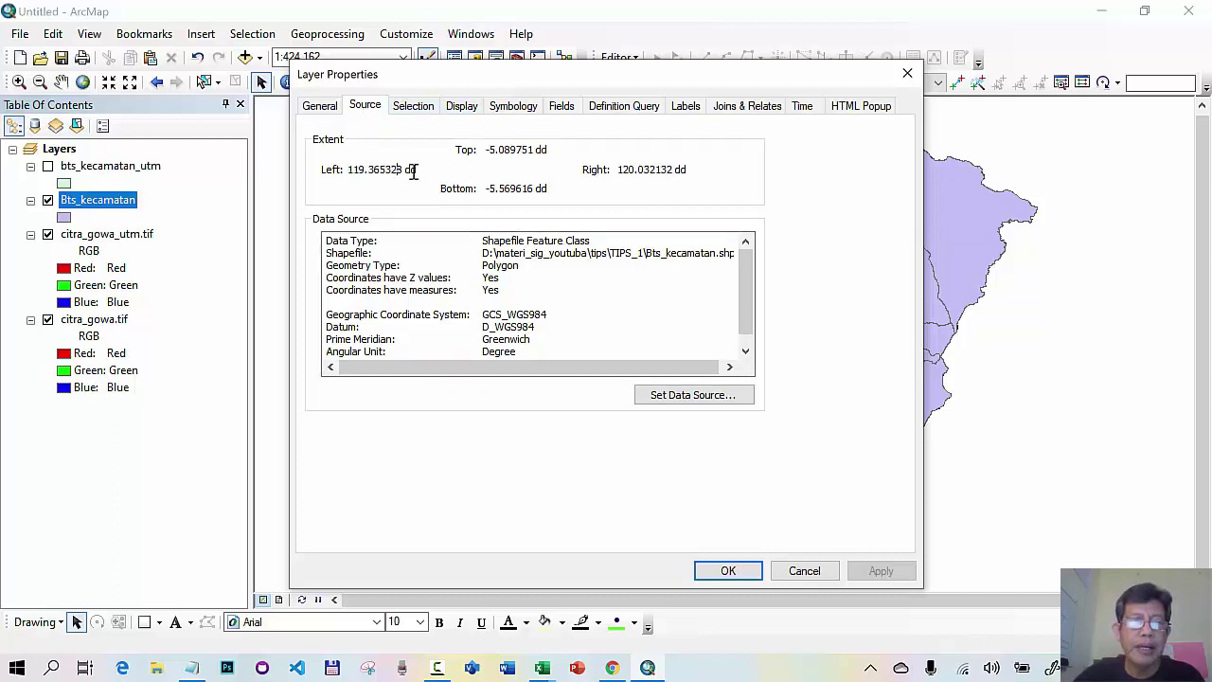
pyautogui.moveTo(349, 170); pyautogui.dragTo(400, 170)
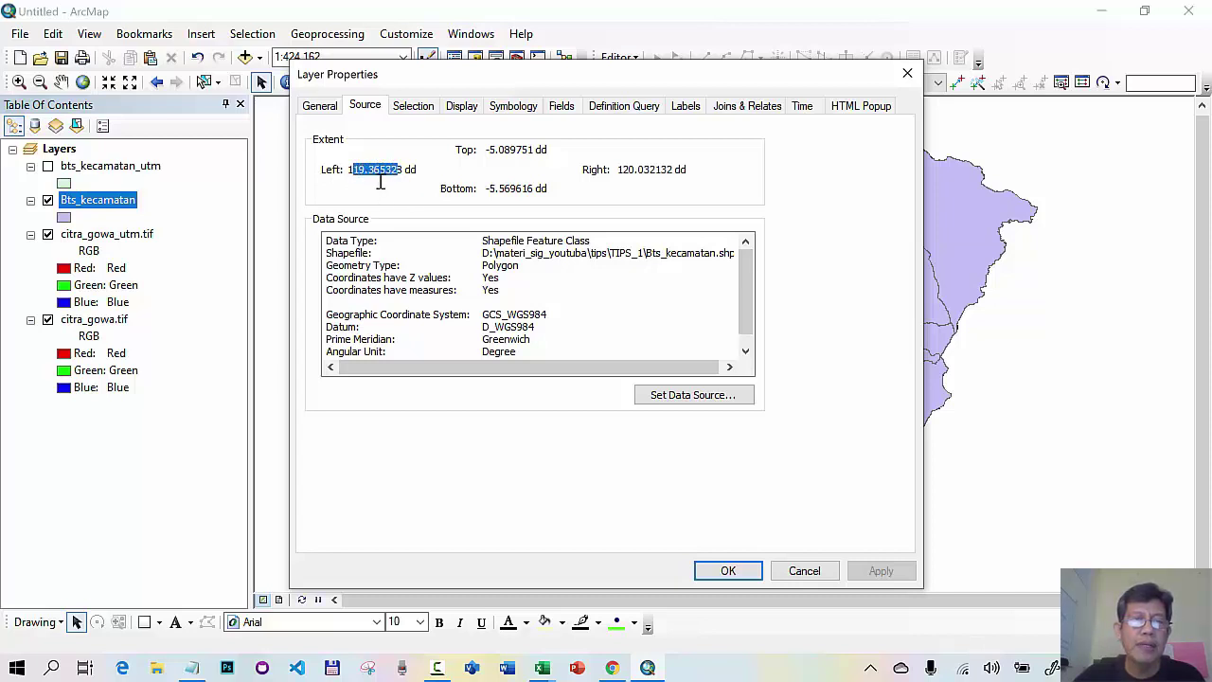
pyautogui.click(432, 172)
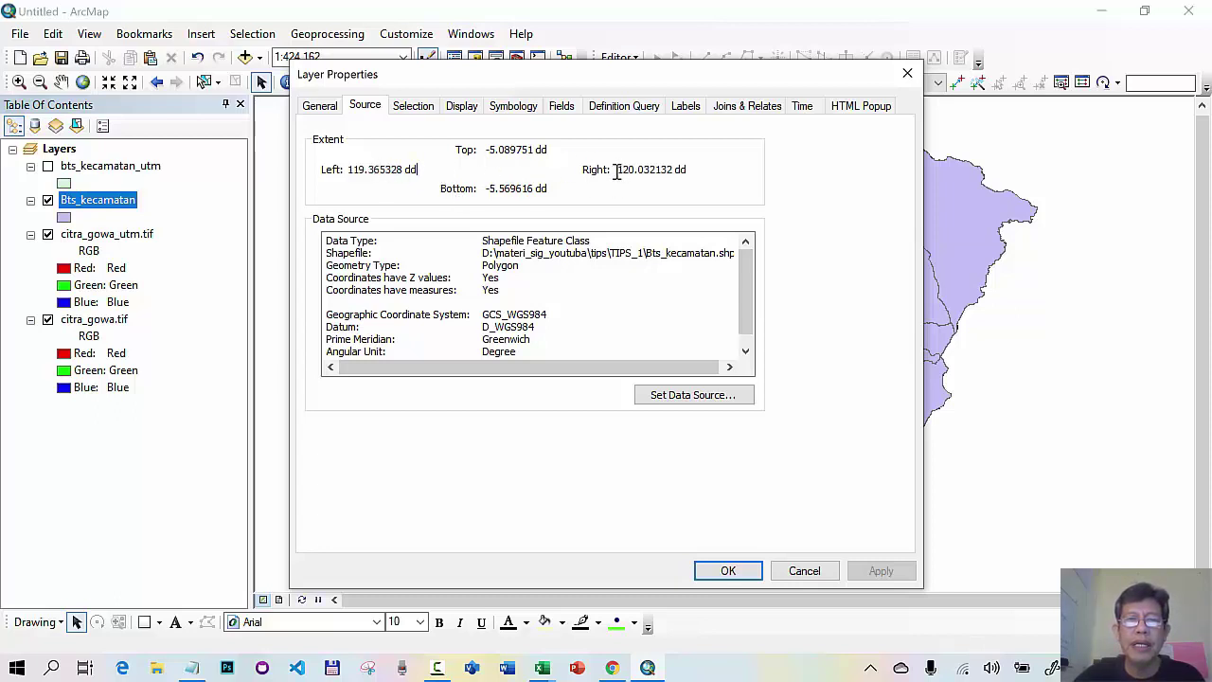
pyautogui.moveTo(618, 170); pyautogui.dragTo(625, 170)
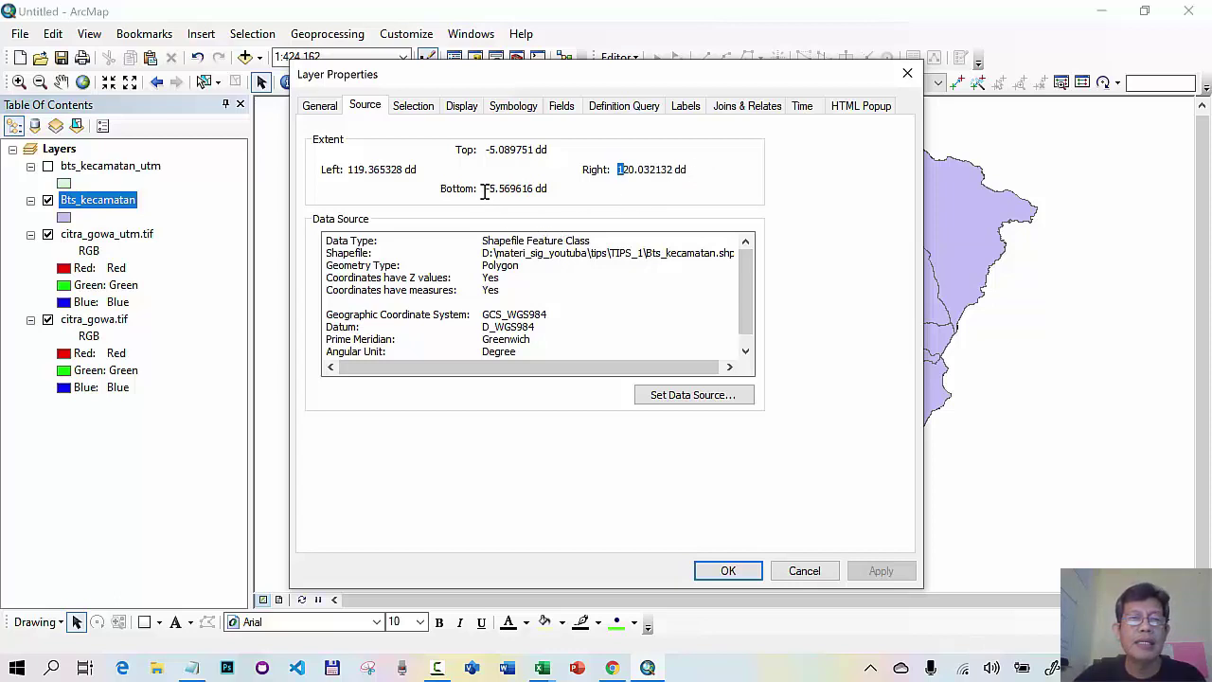
pyautogui.moveTo(485, 188); pyautogui.dragTo(563, 197)
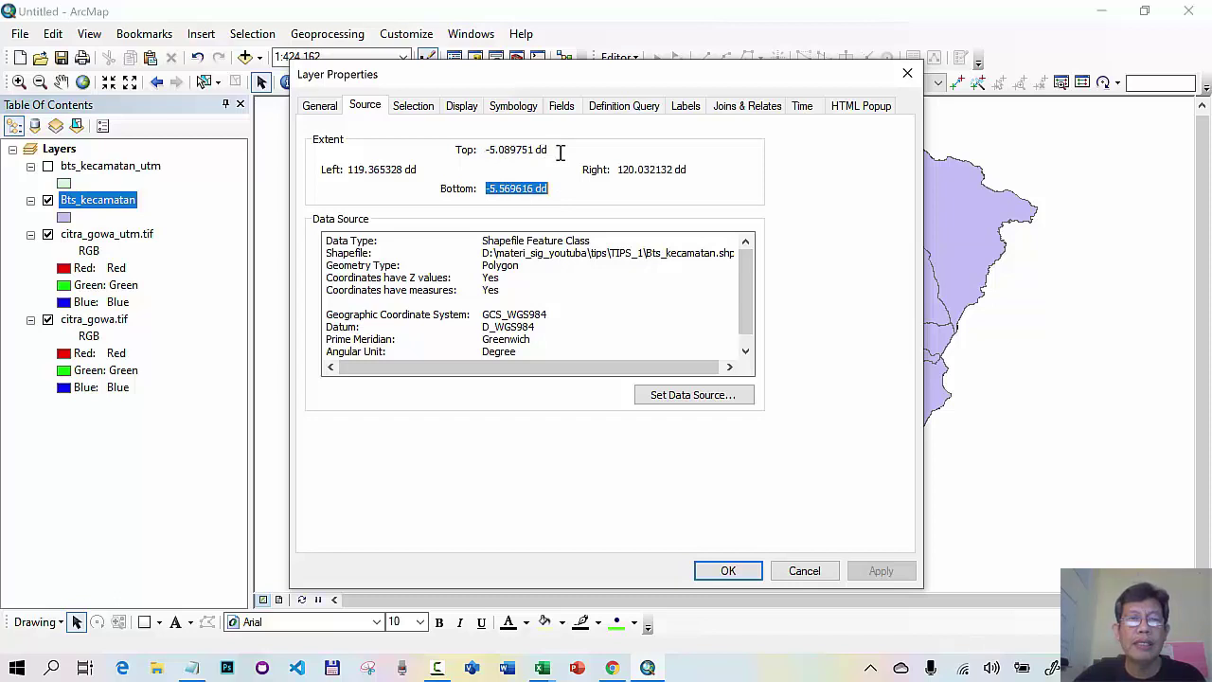
pyautogui.click(560, 153)
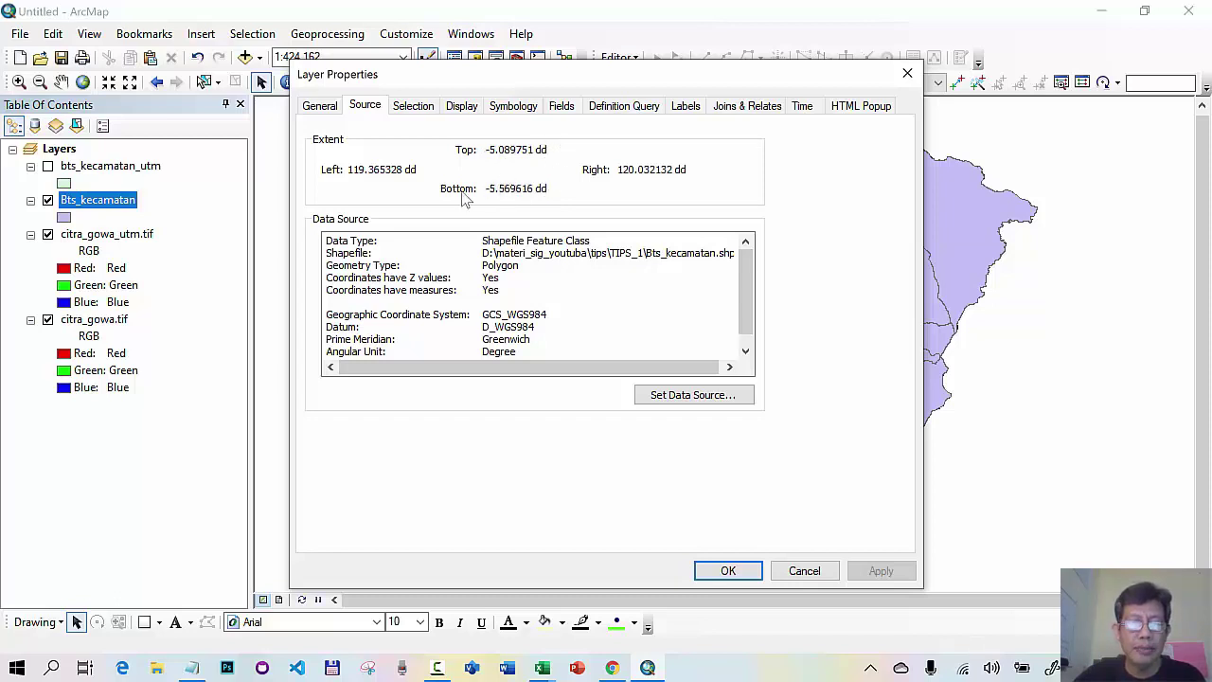
# - Switch to the KONVERSI-DERAJAT-DESIMAL-KE-DMS workbook in Excel and delete the two columns holding the earlier zone calculation on Sheet2
pyautogui.moveTo(542, 668)
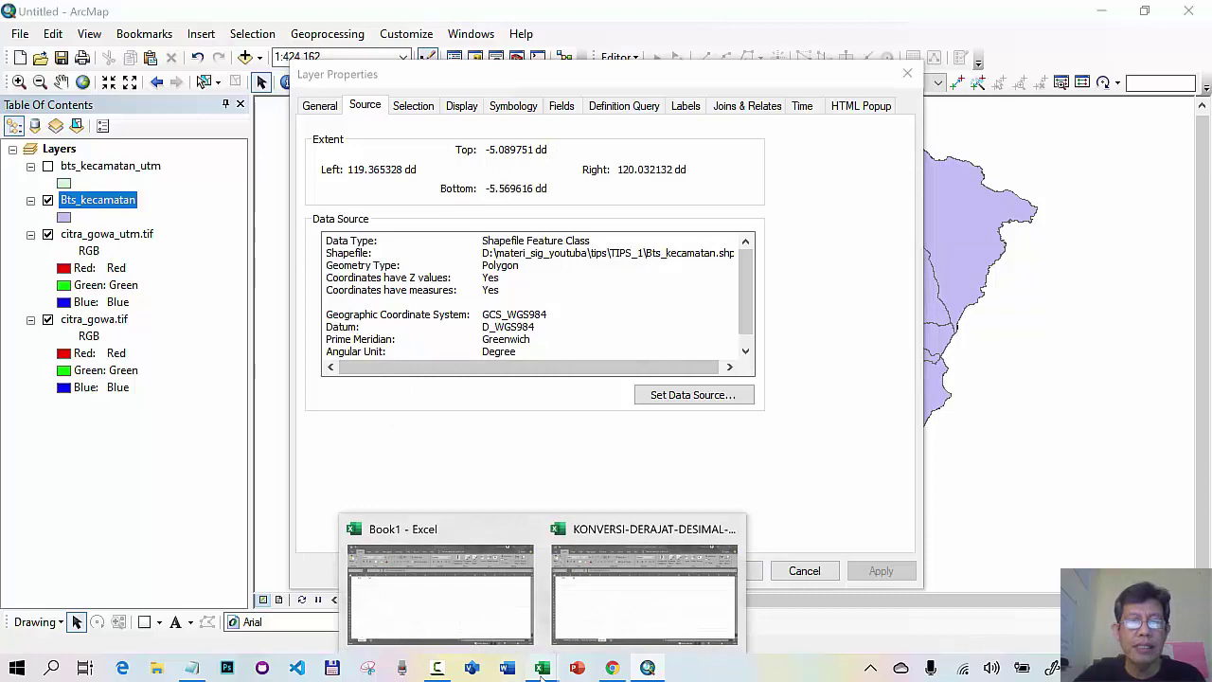
pyautogui.click(609, 622)
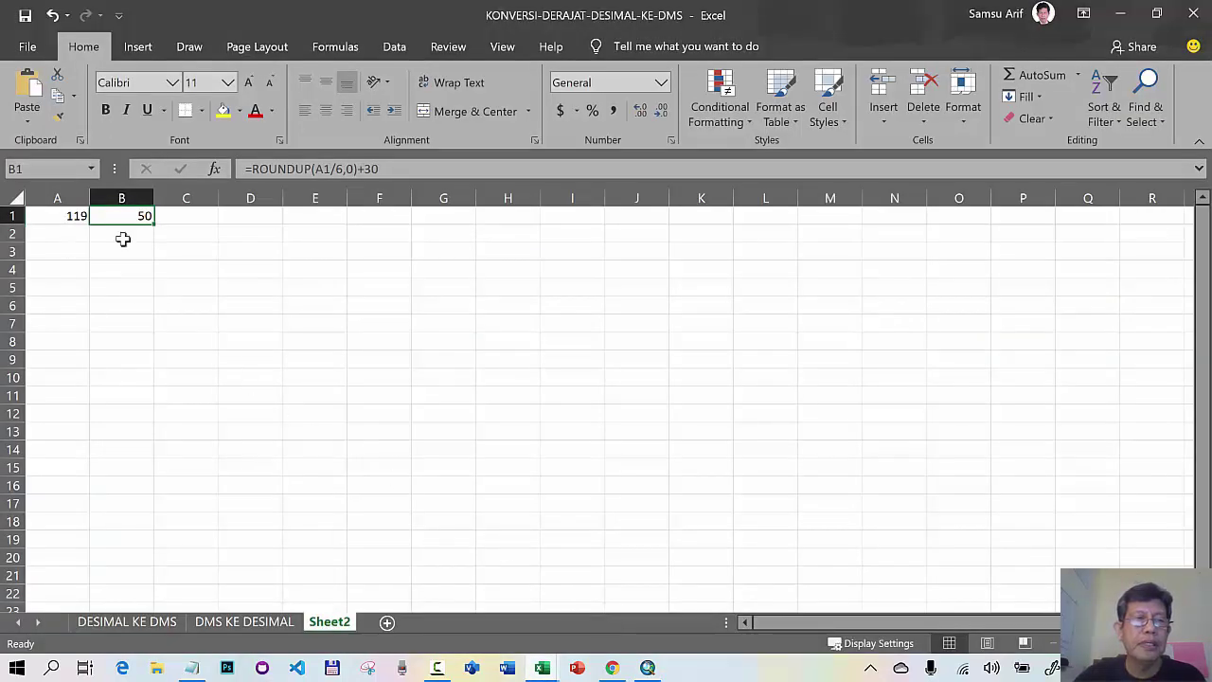
pyautogui.click(49, 197)
pyautogui.rightClick(49, 197)
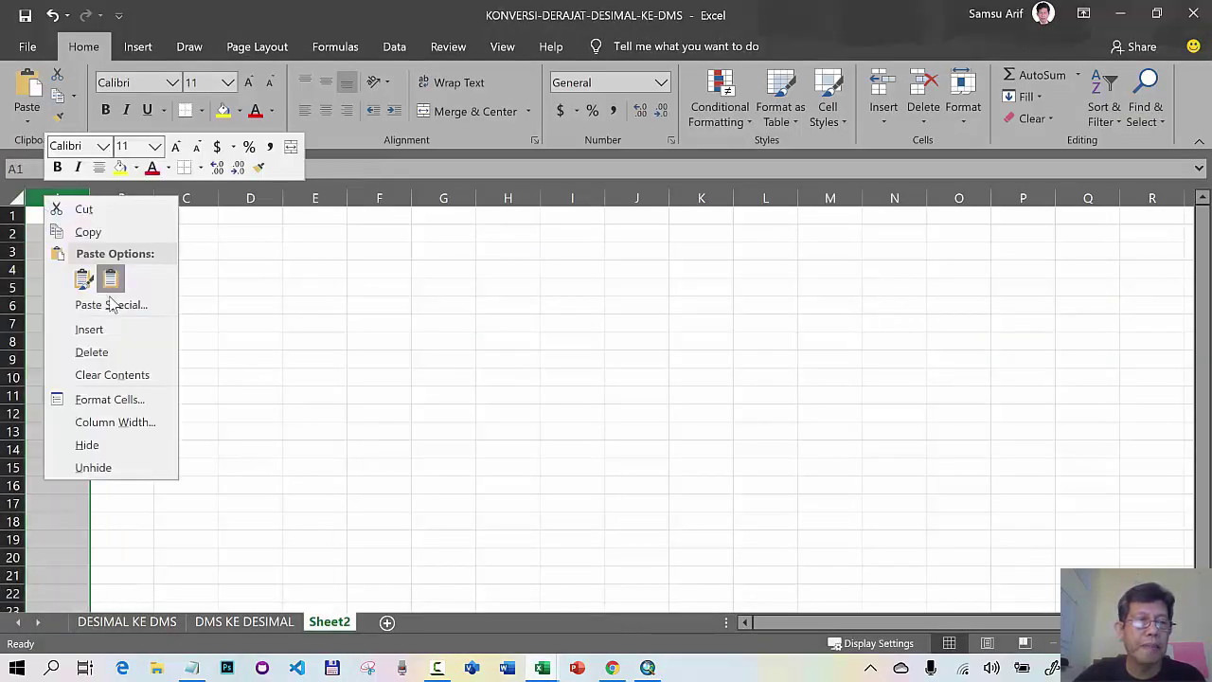
pyautogui.click(93, 351)
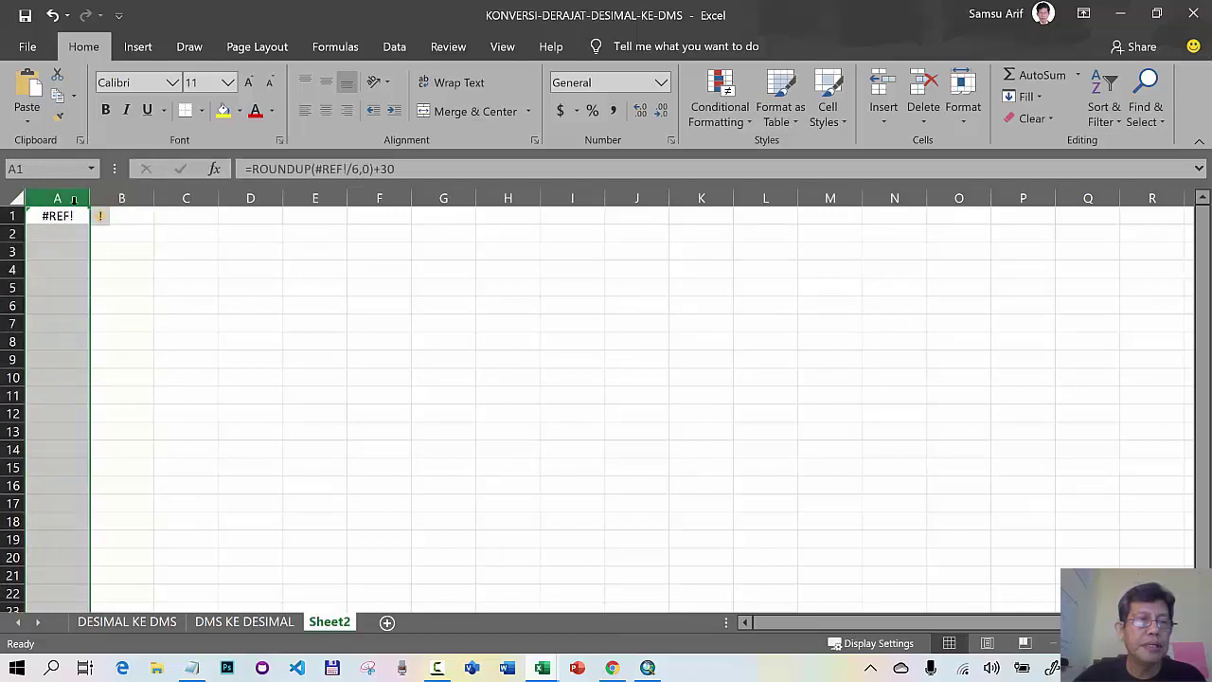
pyautogui.rightClick(68, 201)
pyautogui.click(117, 354)
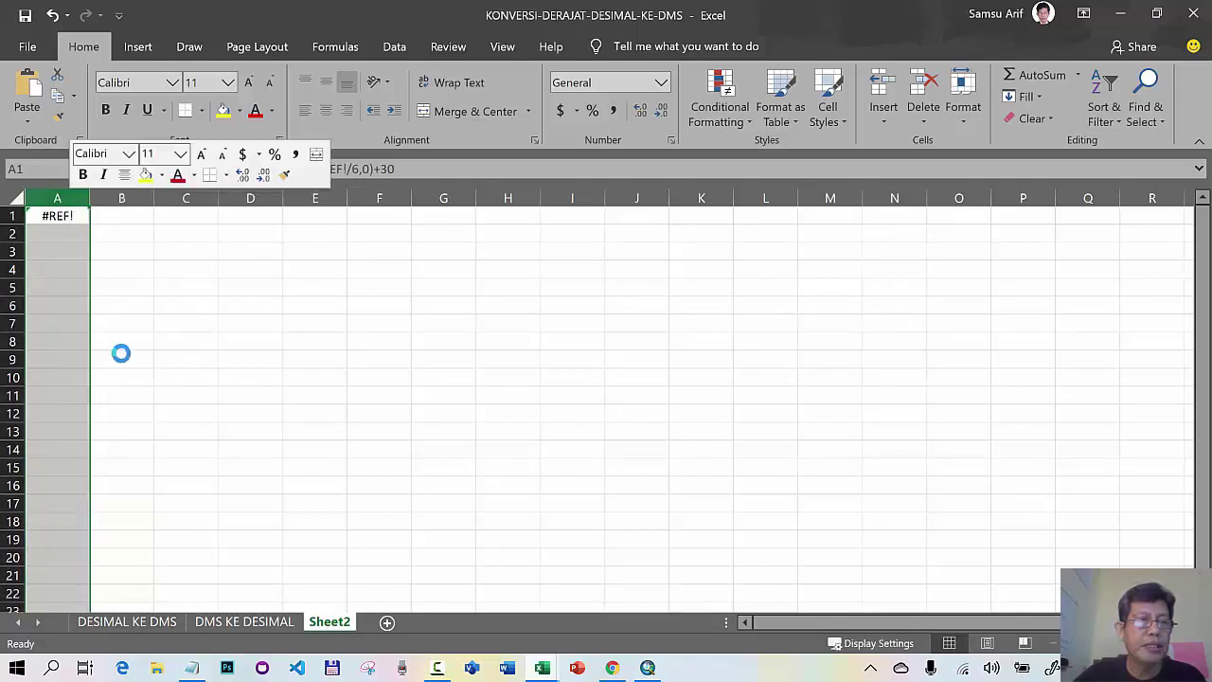
# - Enter the header DD in cell A1 of Sheet2
pyautogui.click(60, 215)
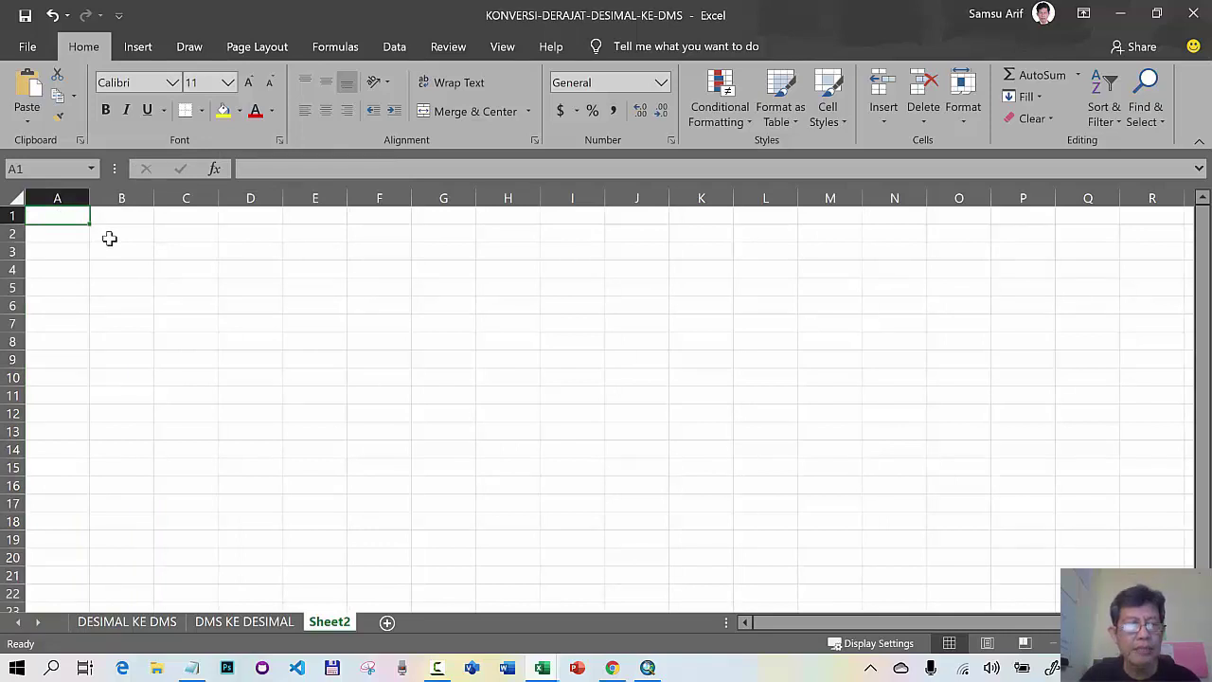
pyautogui.write('DD')
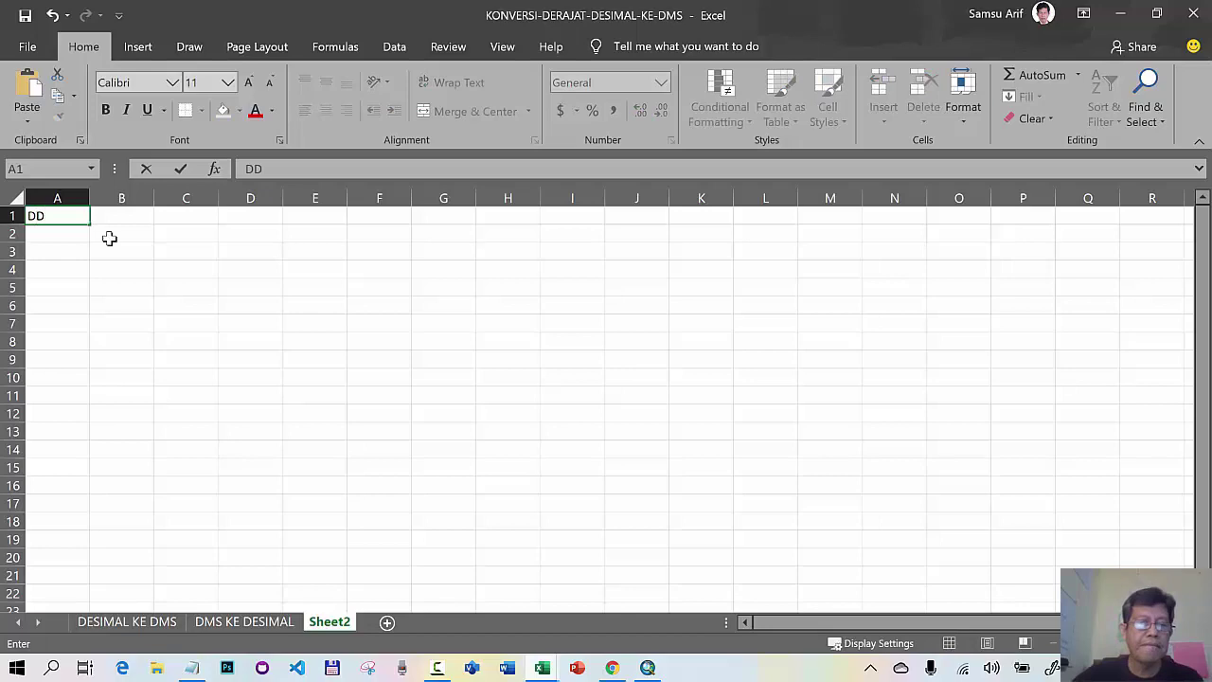
pyautogui.press('Return')
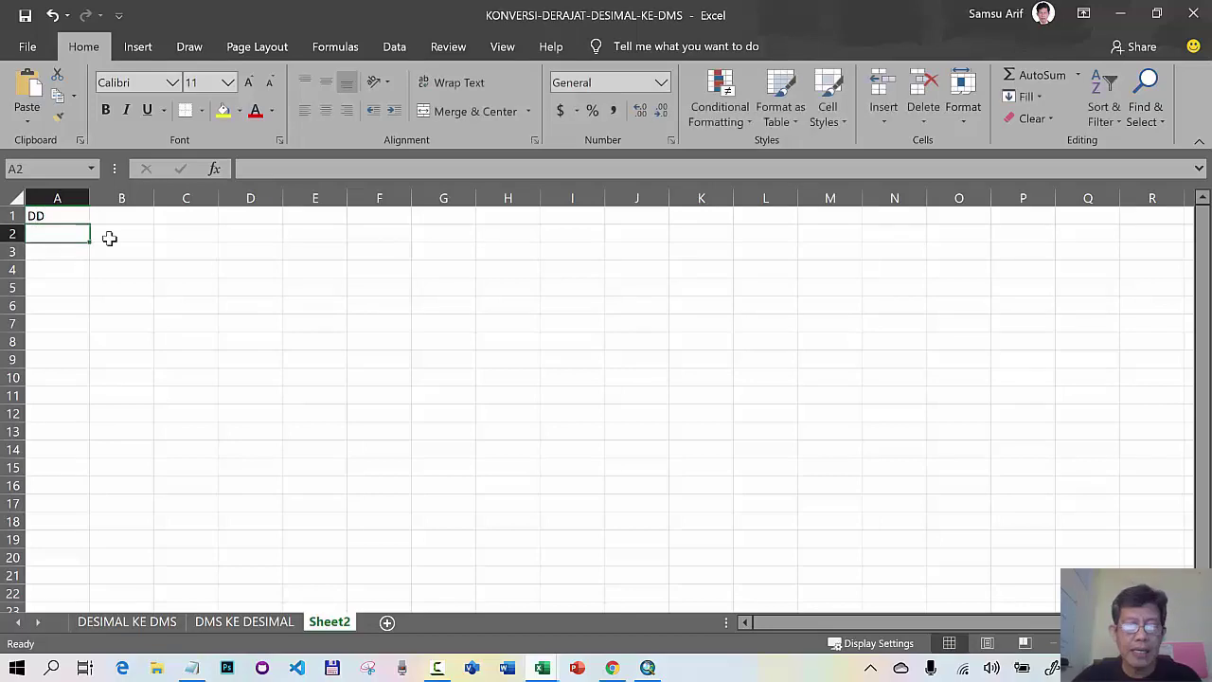
# - Copy the Left extent value 119.36532 from the layer properties in ArcMap into cell A2 of Sheet2 in Excel
pyautogui.click(649, 668)
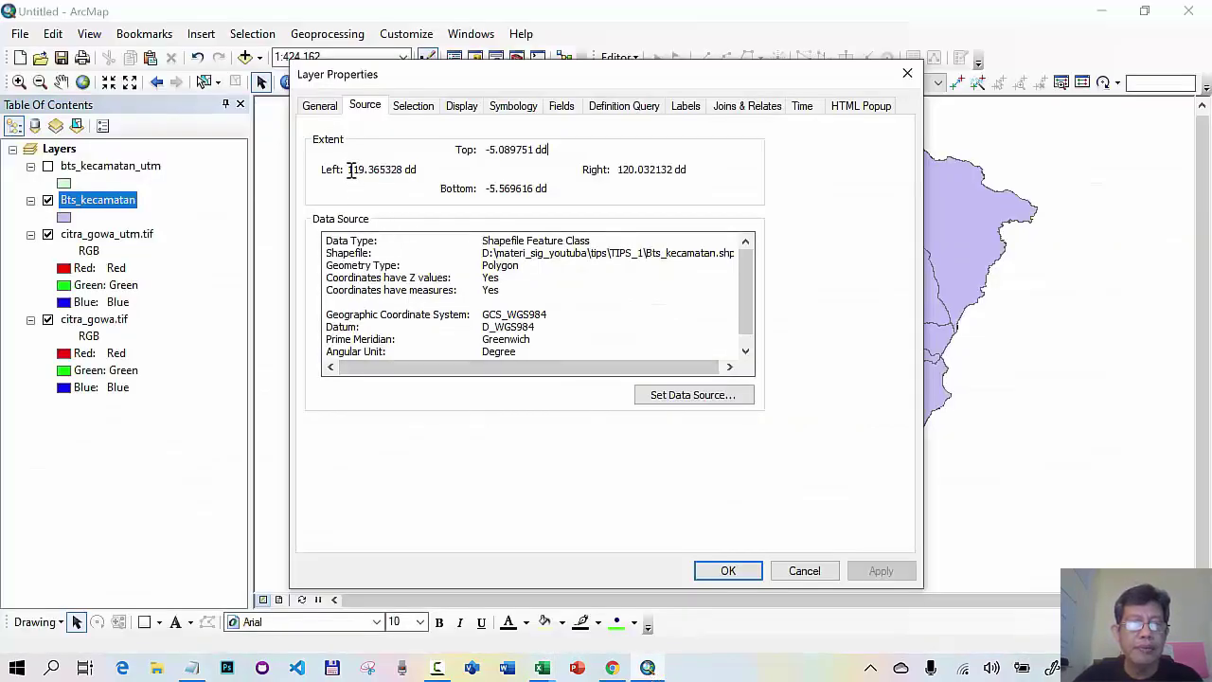
pyautogui.moveTo(350, 170); pyautogui.dragTo(401, 170)
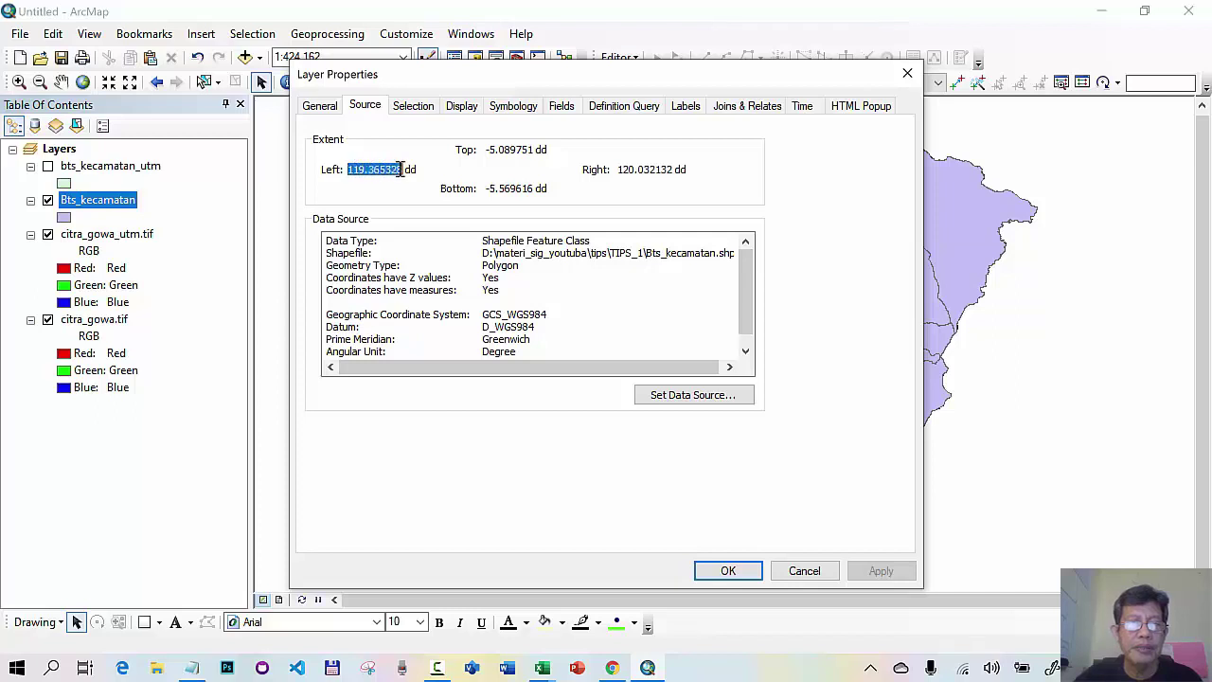
pyautogui.rightClick(396, 173)
pyautogui.click(232, 233)
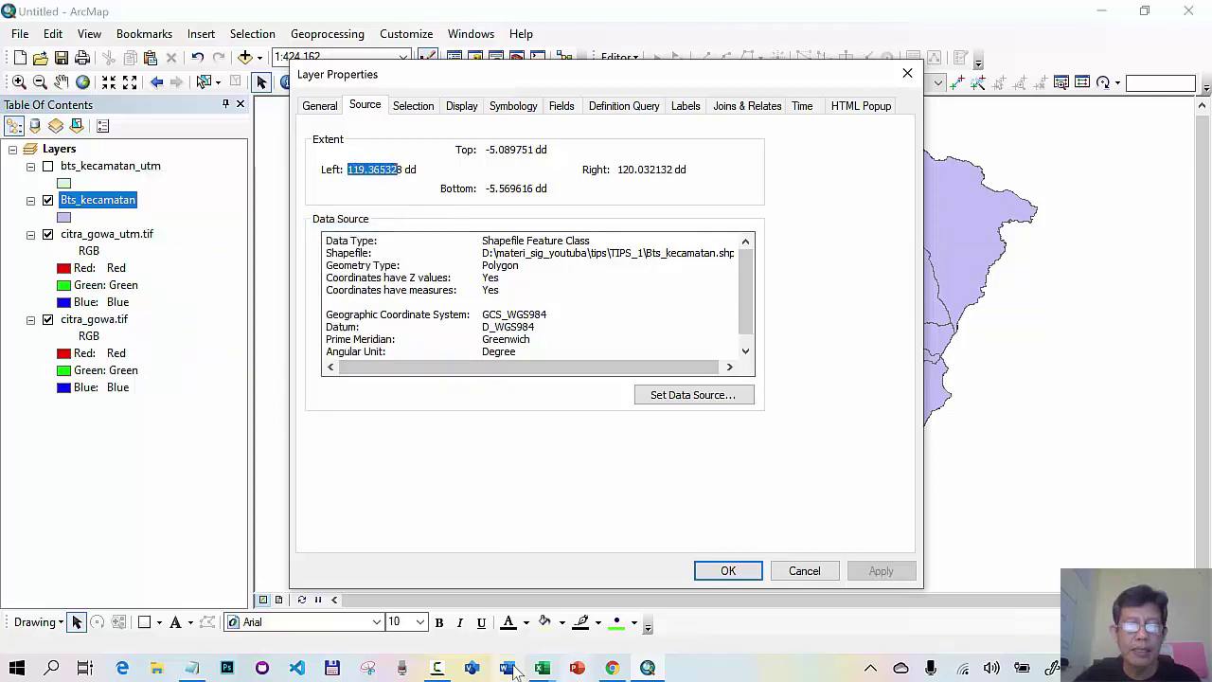
pyautogui.click(541, 668)
pyautogui.click(599, 616)
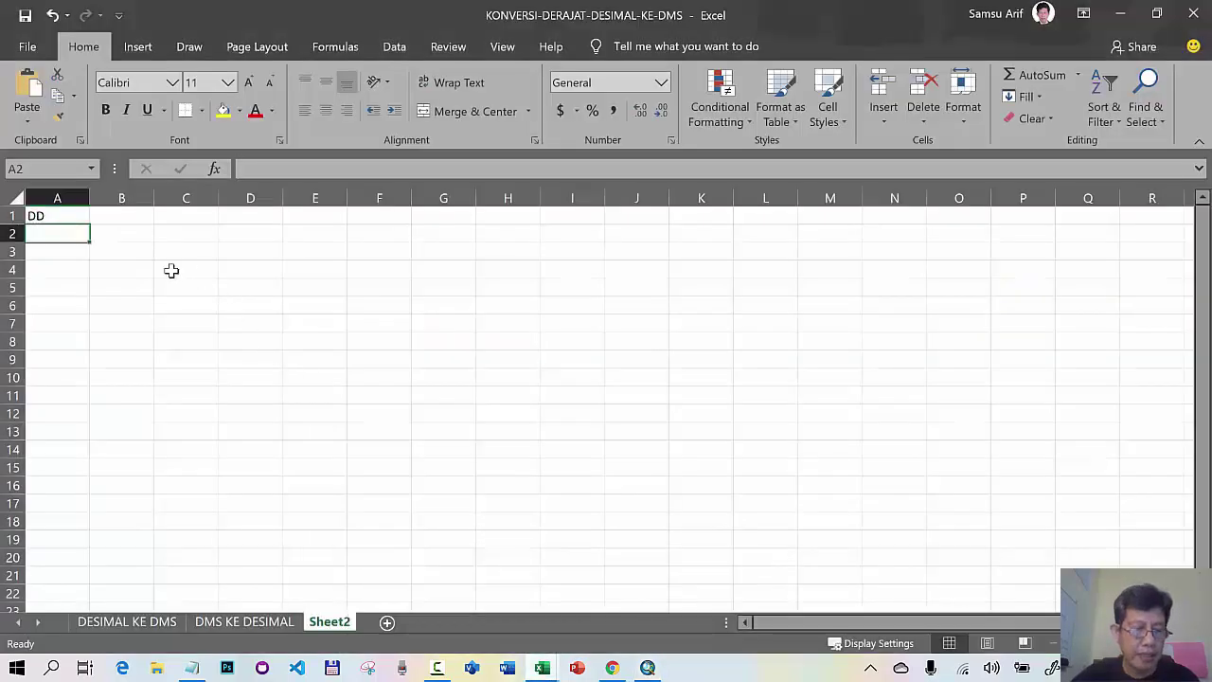
pyautogui.hotkey('ctrl', 'v')
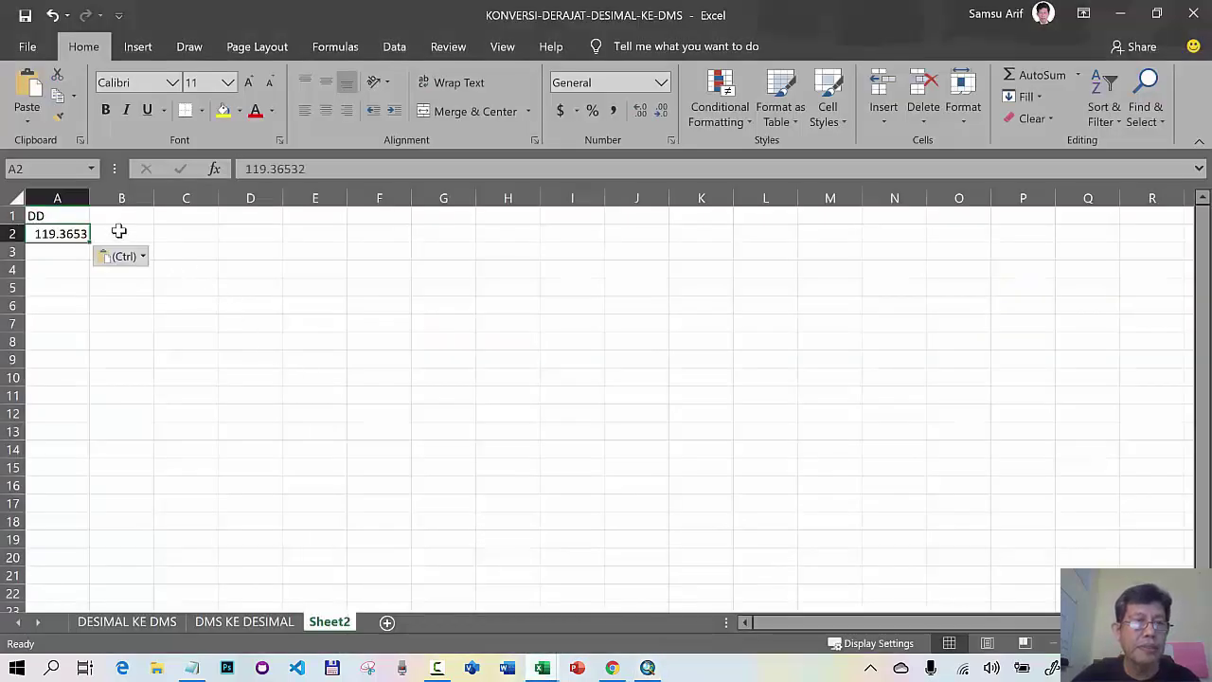
pyautogui.click(308, 168)
pyautogui.press('Return')
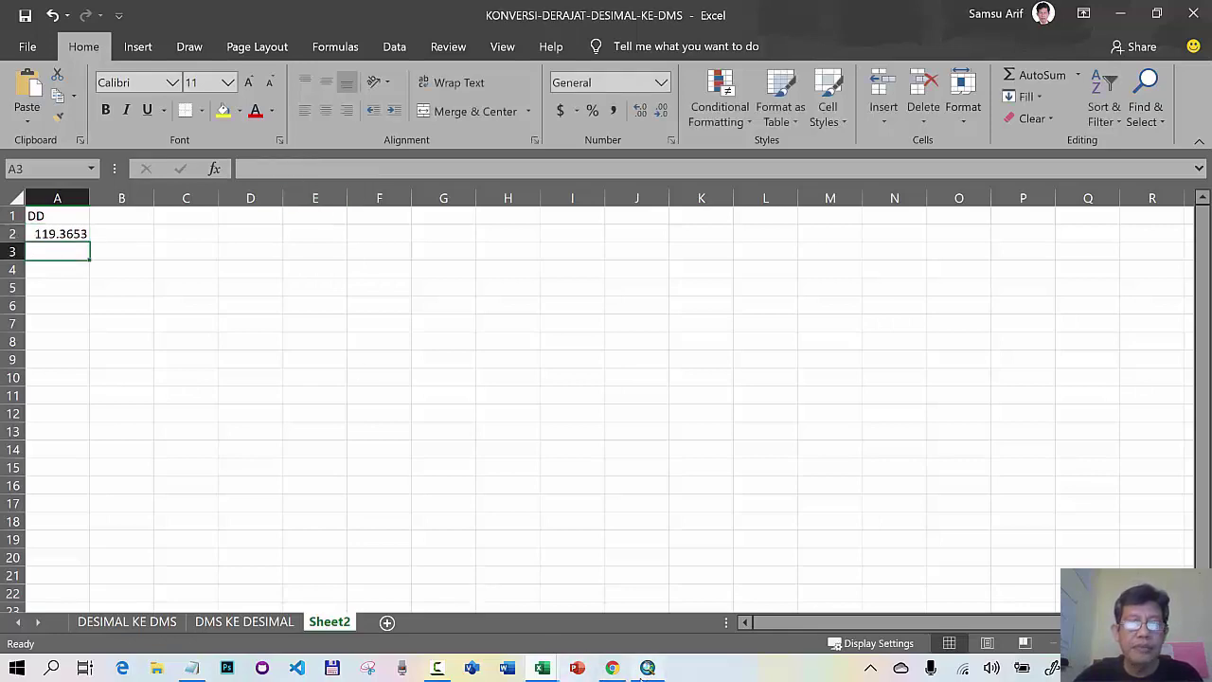
# - Copy the Right extent value 120.032132 from the layer properties in ArcMap into cell A3 of Sheet2 in Excel
pyautogui.moveTo(648, 667)
pyautogui.click(644, 592)
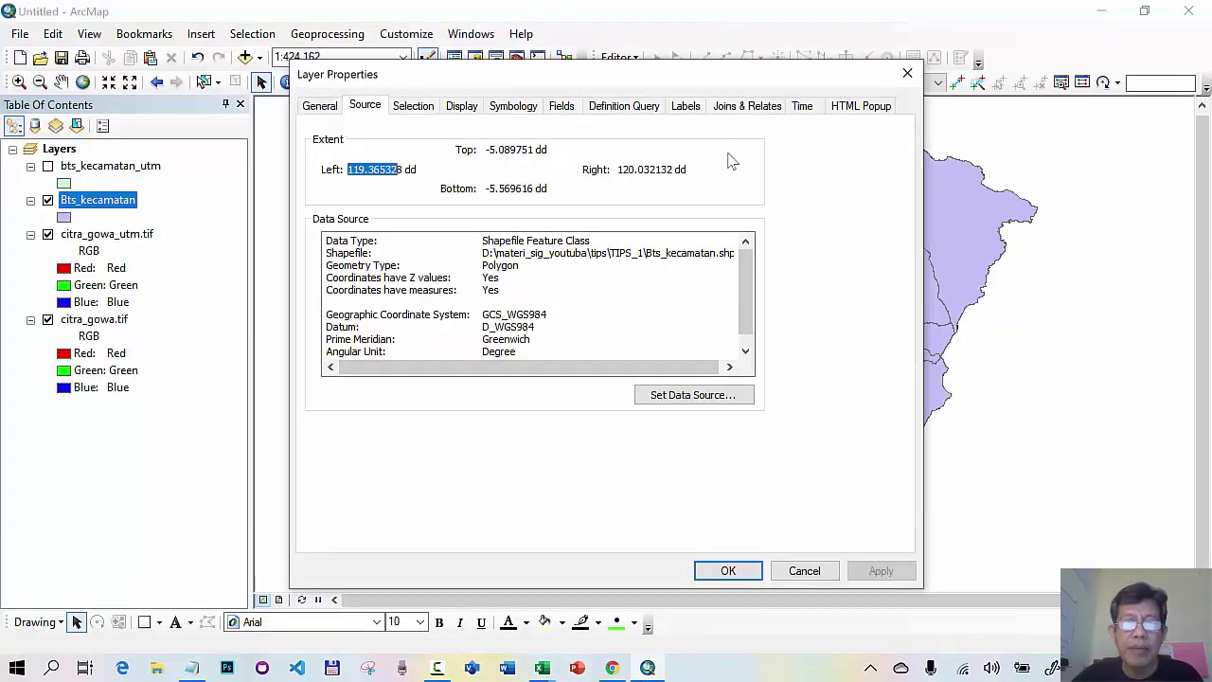
pyautogui.moveTo(618, 169); pyautogui.dragTo(673, 173)
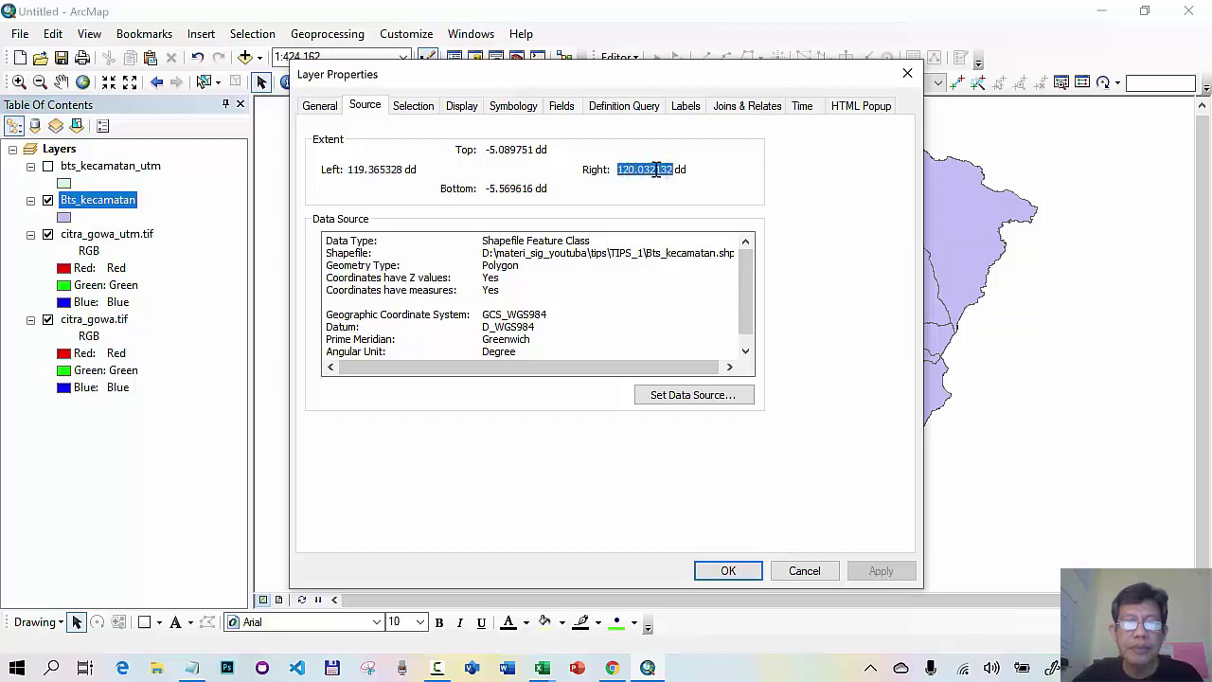
pyautogui.rightClick(655, 171)
pyautogui.click(471, 232)
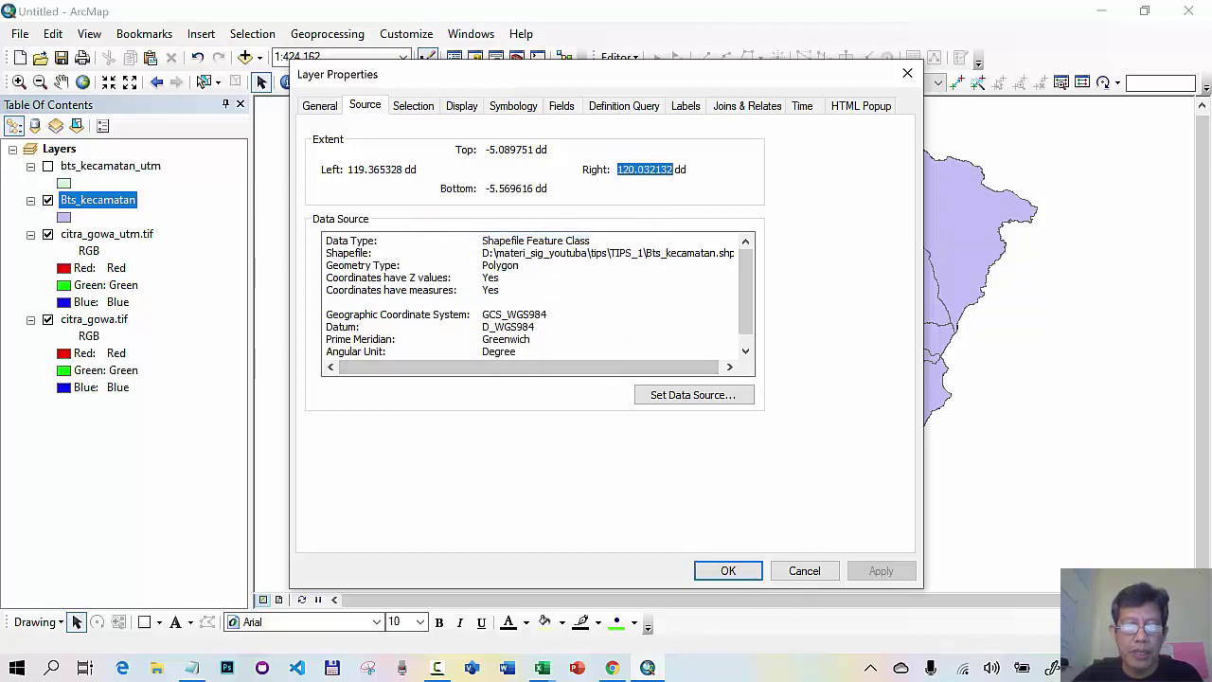
pyautogui.moveTo(537, 670)
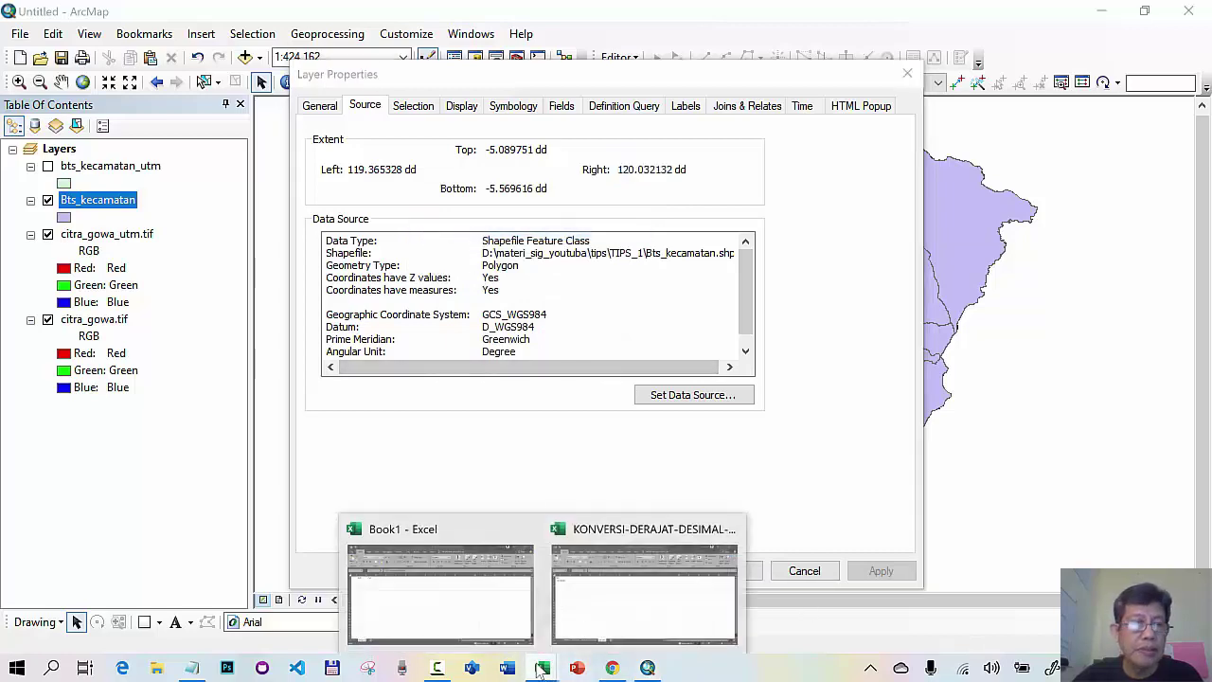
pyautogui.click(587, 609)
pyautogui.hotkey('ctrl', 'v')
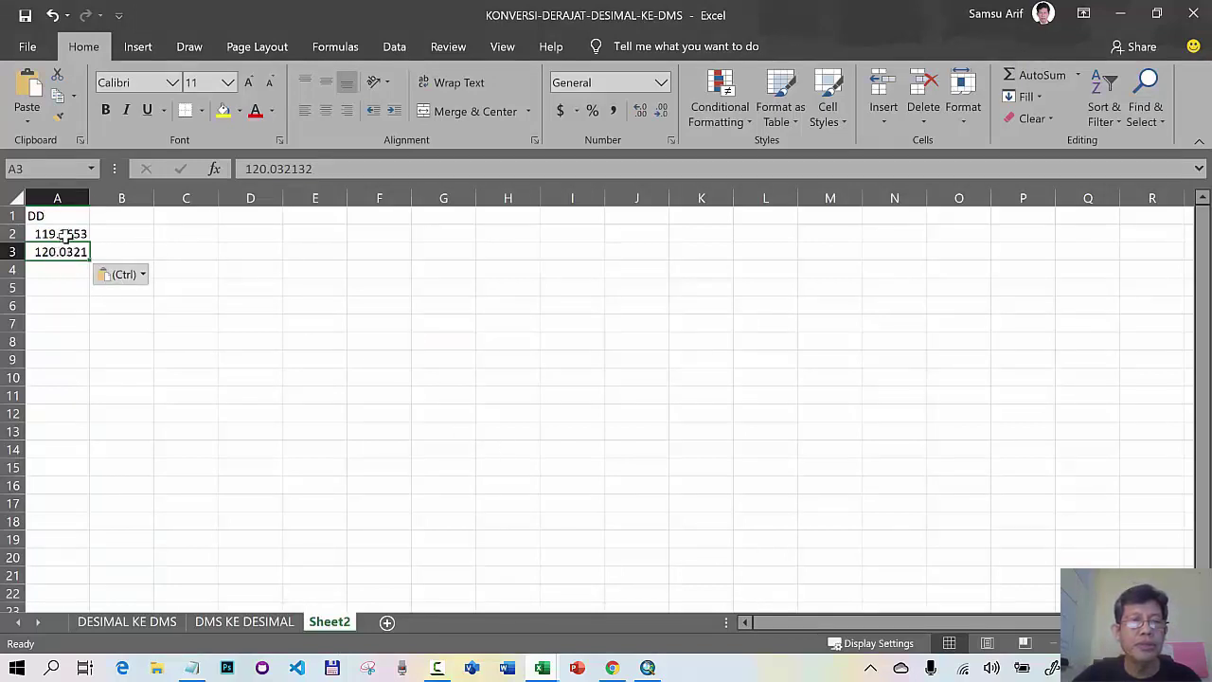
# - Copy the Bottom extent value -5.569616 from the layer properties in ArcMap into cell F2 of Sheet2 in Excel
pyautogui.click(644, 668)
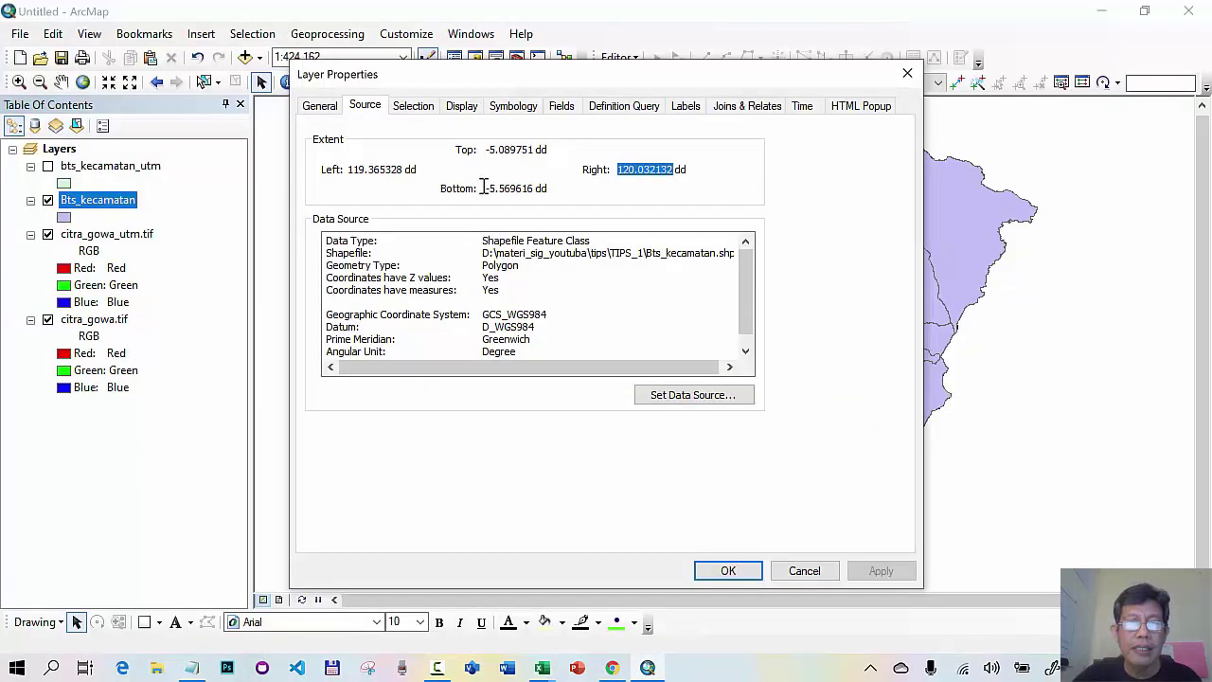
pyautogui.click(484, 187)
pyautogui.moveTo(493, 186); pyautogui.dragTo(544, 237)
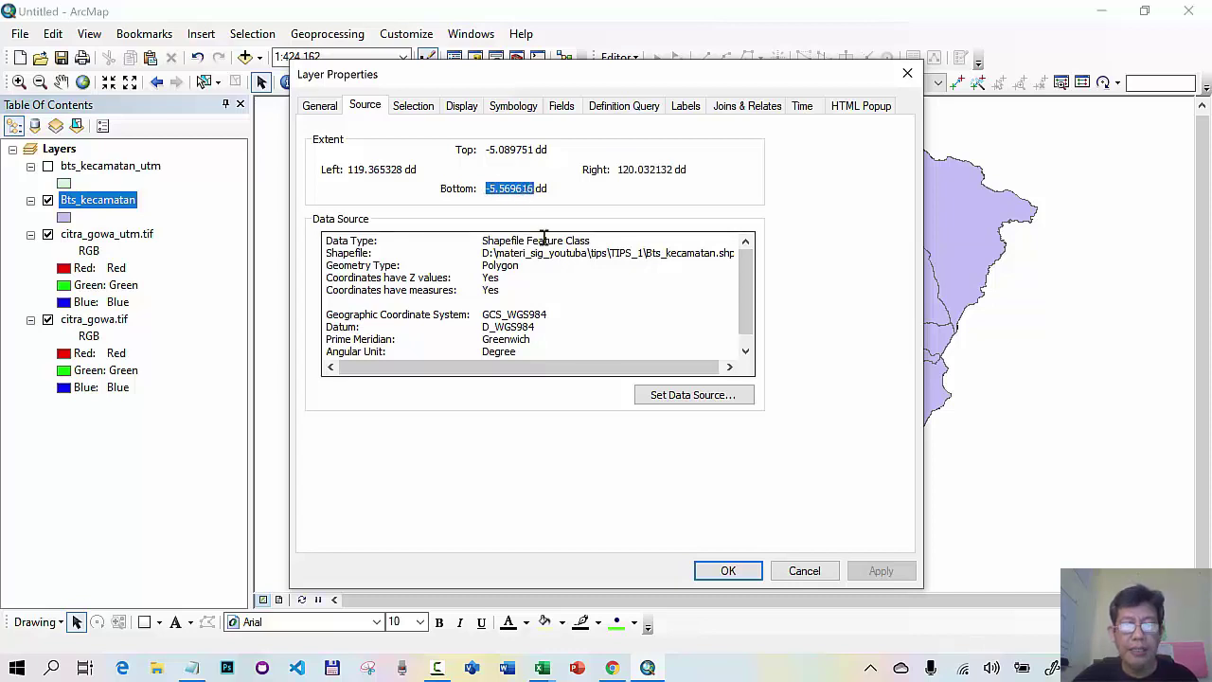
pyautogui.click(544, 667)
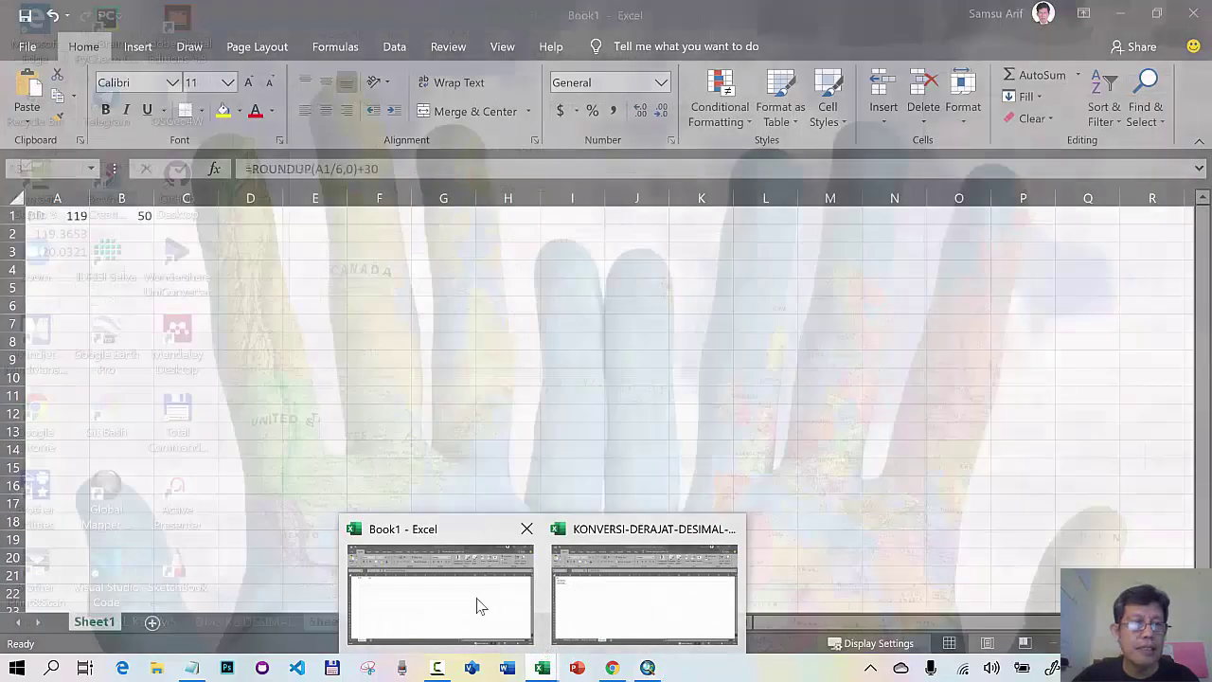
pyautogui.click(477, 600)
pyautogui.click(326, 215)
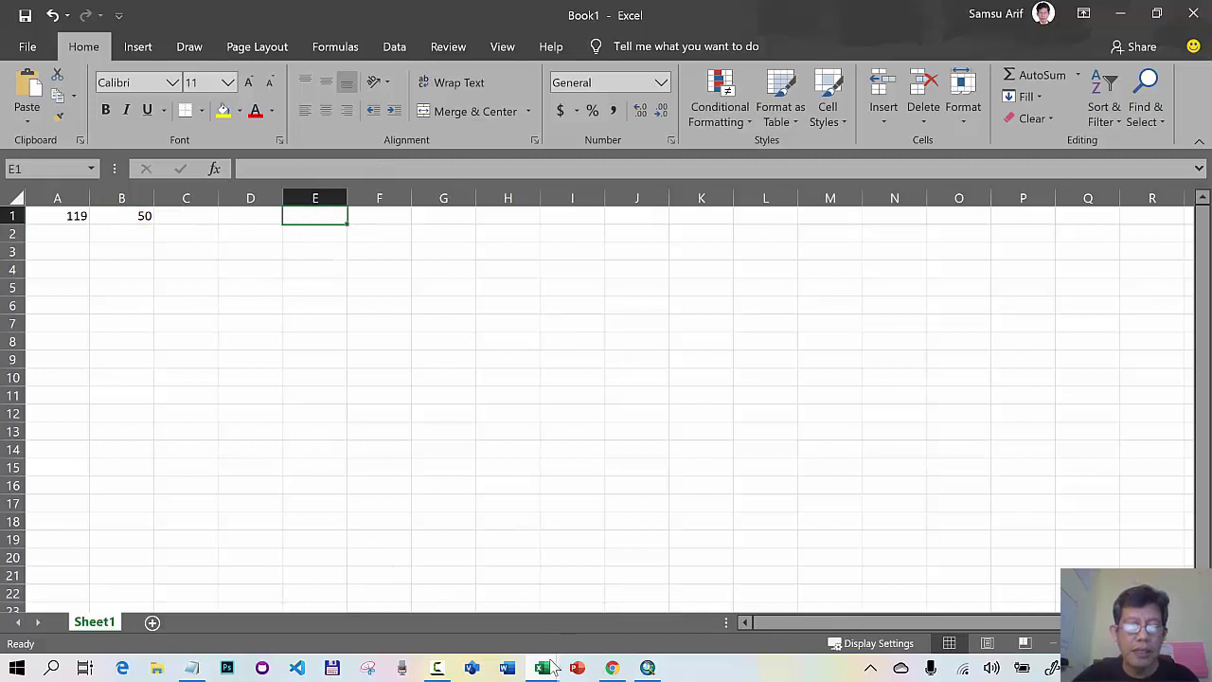
pyautogui.moveTo(553, 666)
pyautogui.click(606, 614)
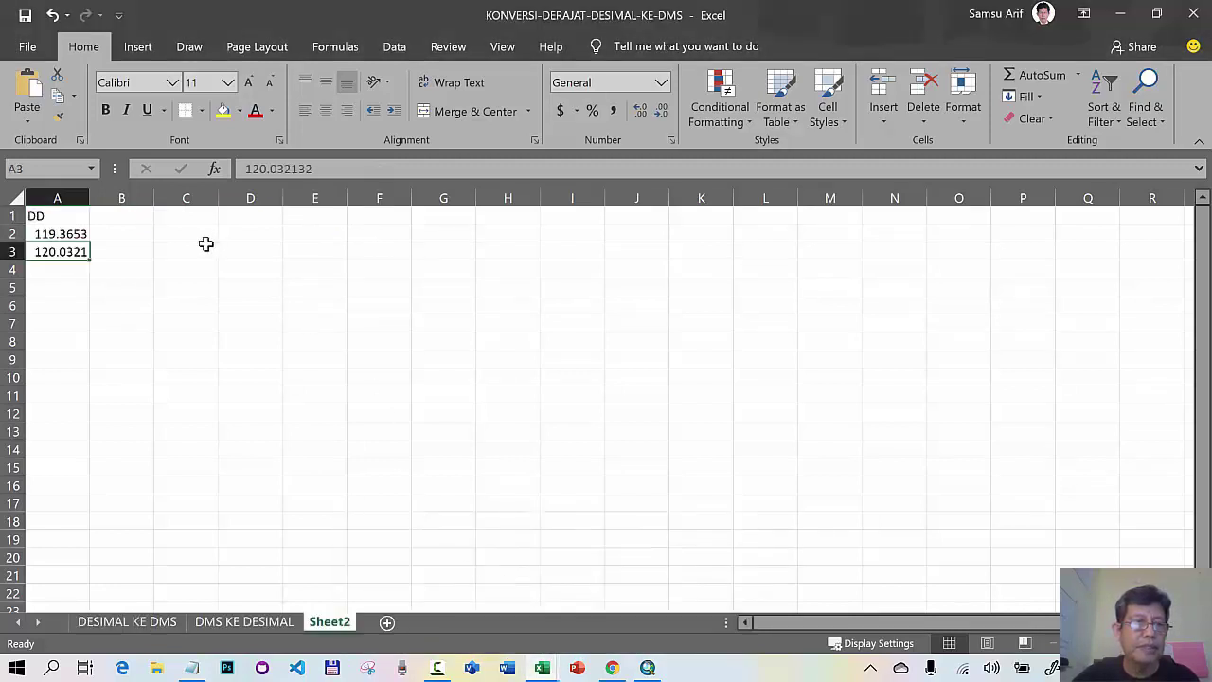
pyautogui.click(384, 234)
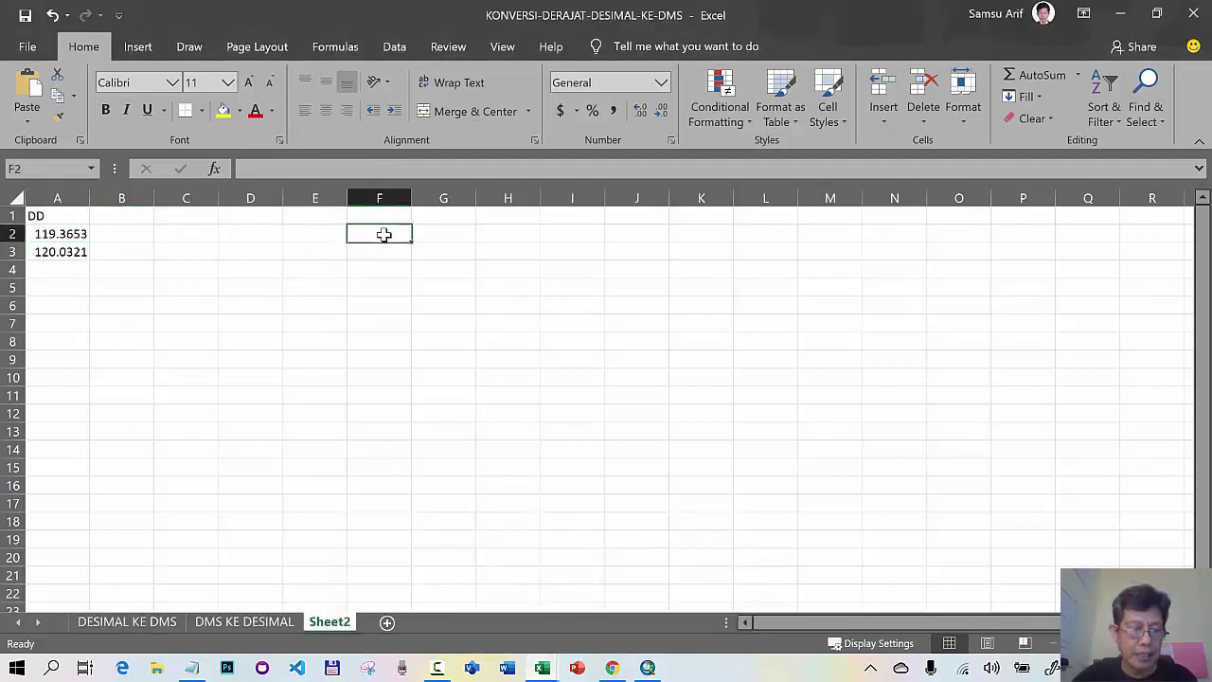
pyautogui.hotkey('ctrl', 'v')
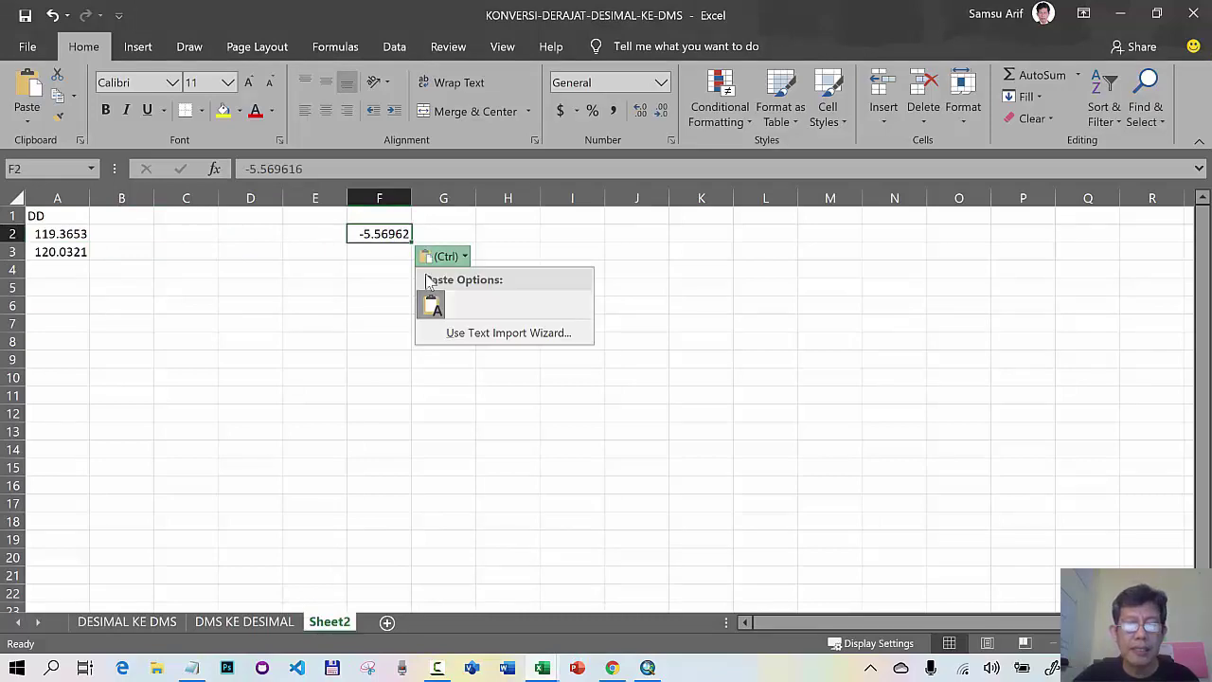
# - Copy the Top extent value -5.089751 from the layer properties in ArcMap into cell F3 of Sheet2 in Excel
pyautogui.click(648, 667)
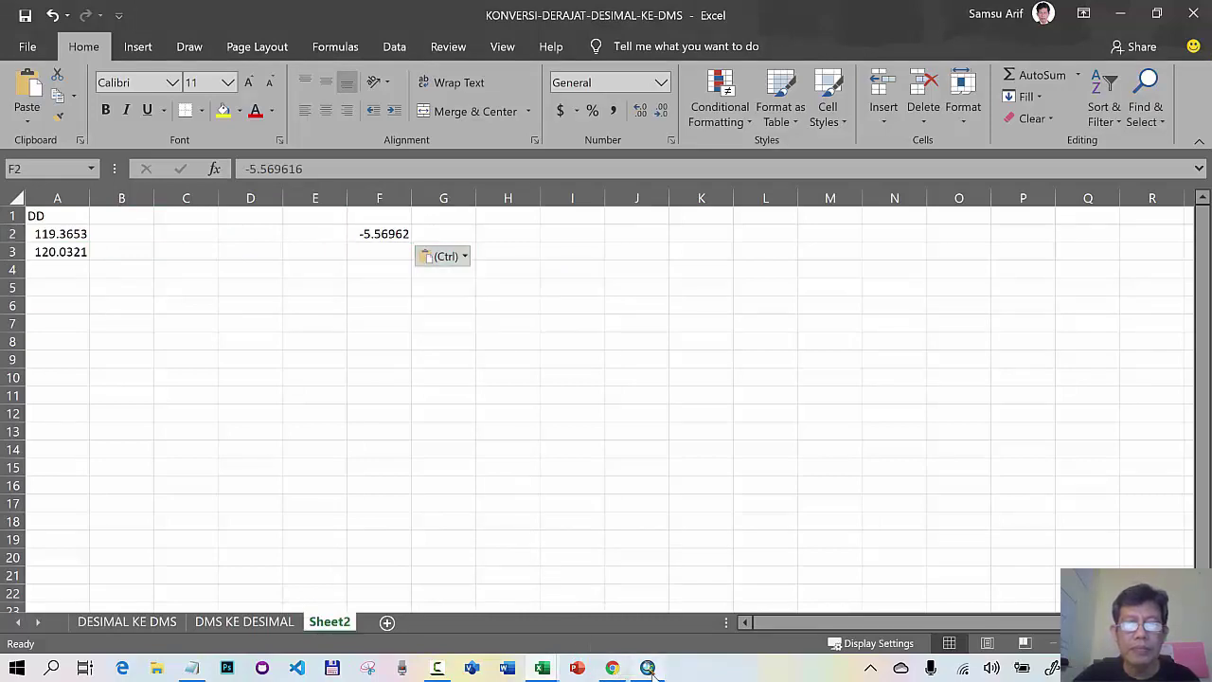
pyautogui.moveTo(486, 150); pyautogui.dragTo(525, 149)
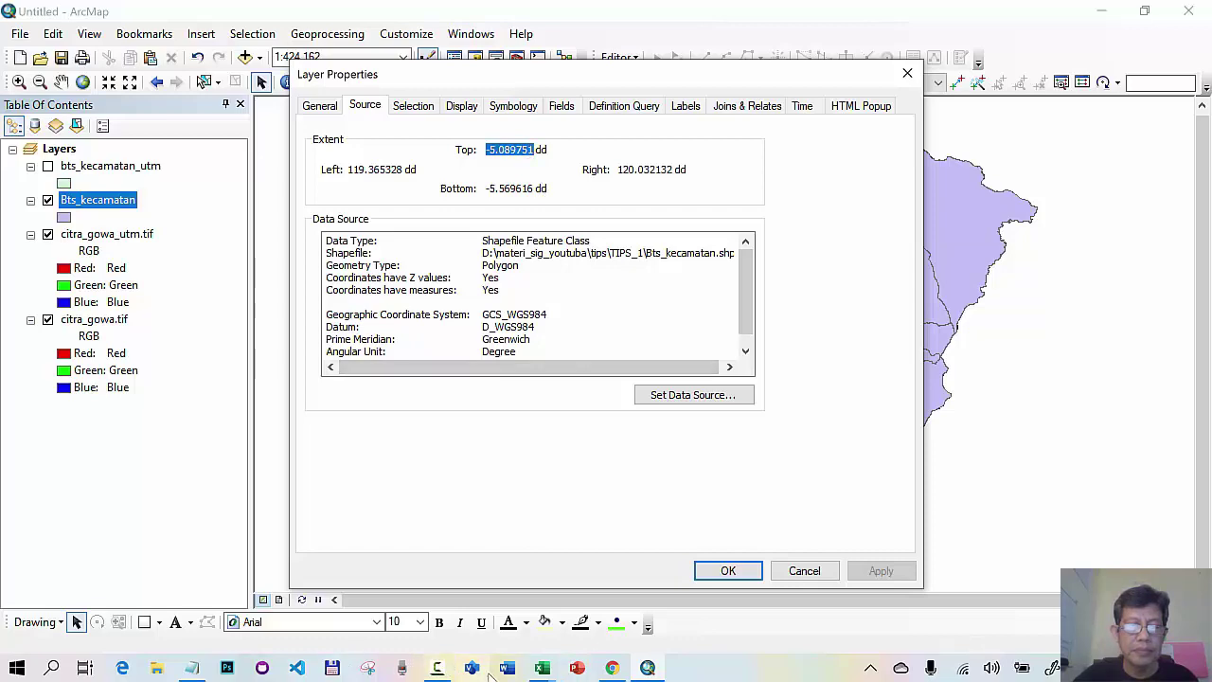
pyautogui.click(541, 668)
pyautogui.click(668, 607)
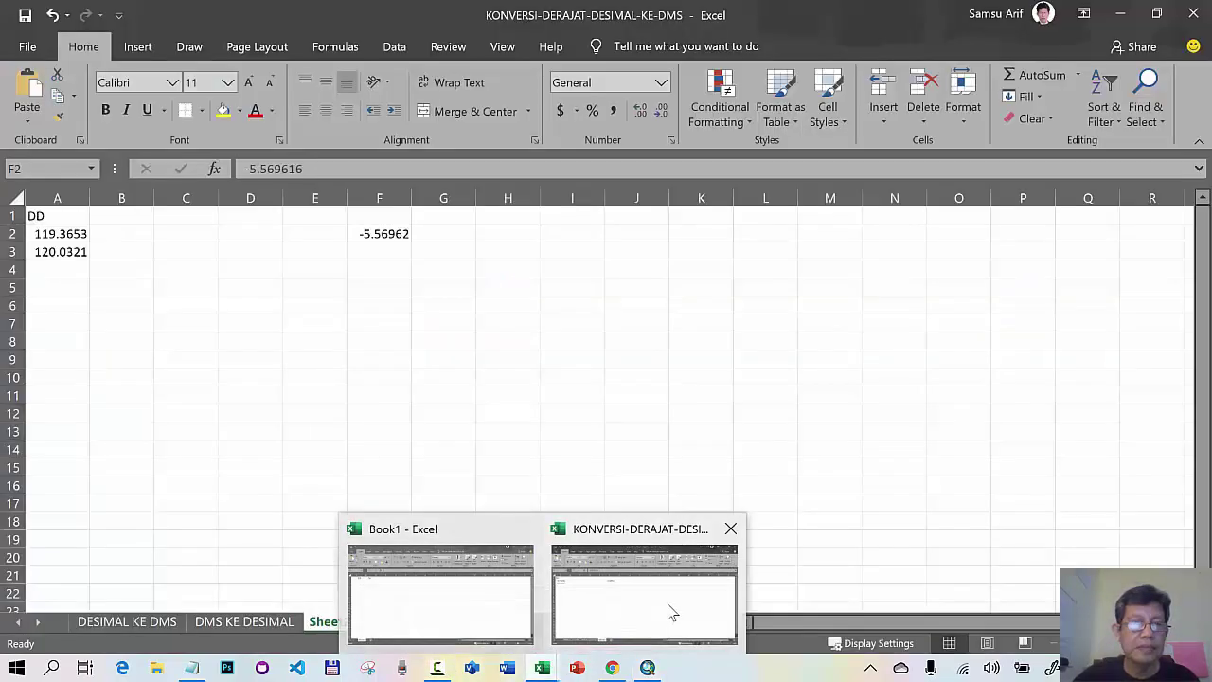
pyautogui.click(392, 254)
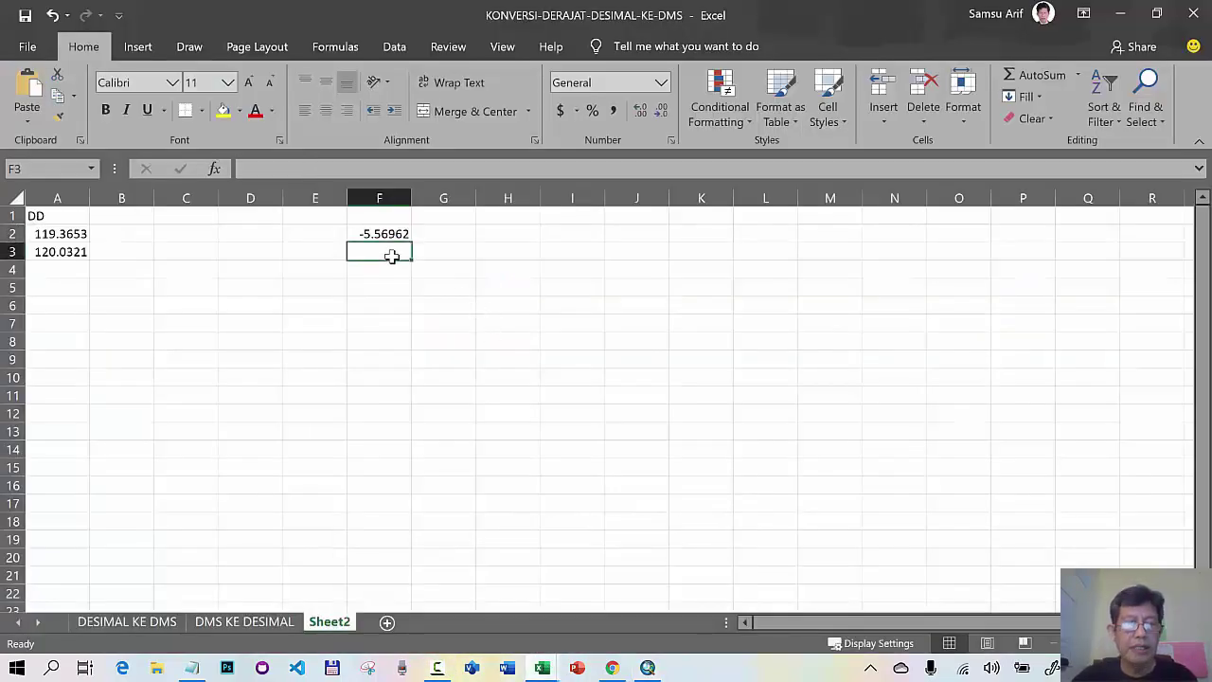
pyautogui.hotkey('ctrl', 'v')
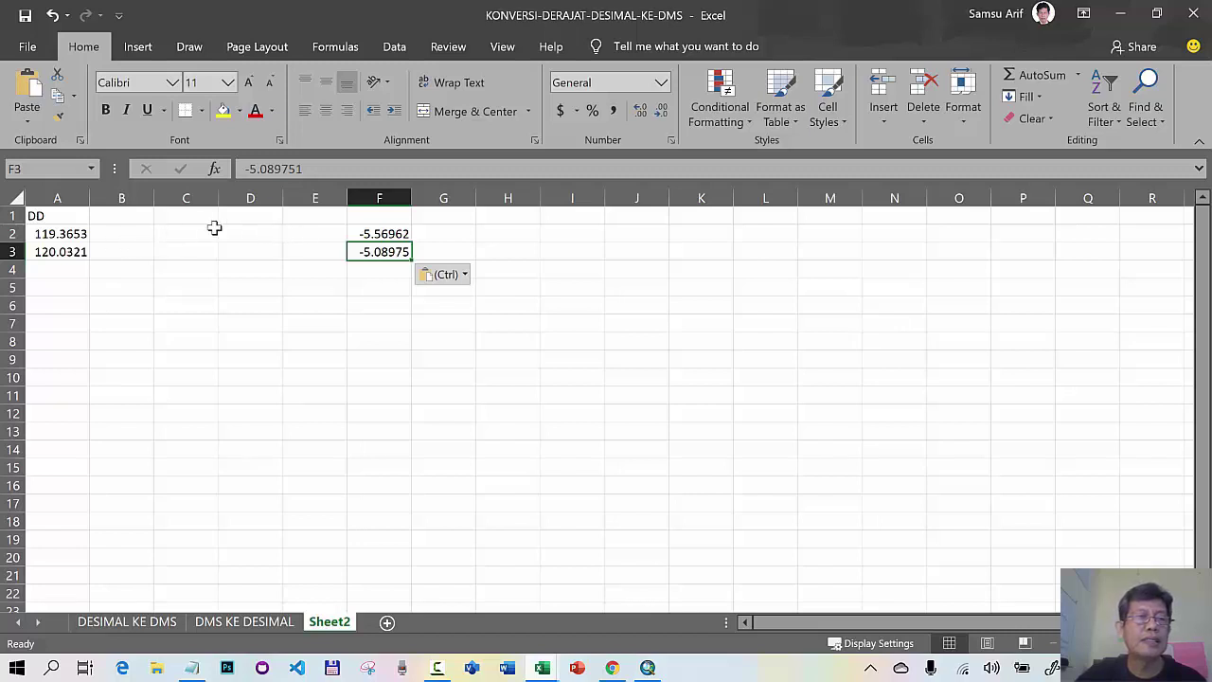
# - Enter the headers D, M and S in cells B1, C1 and D1 of Sheet2
pyautogui.click(143, 216)
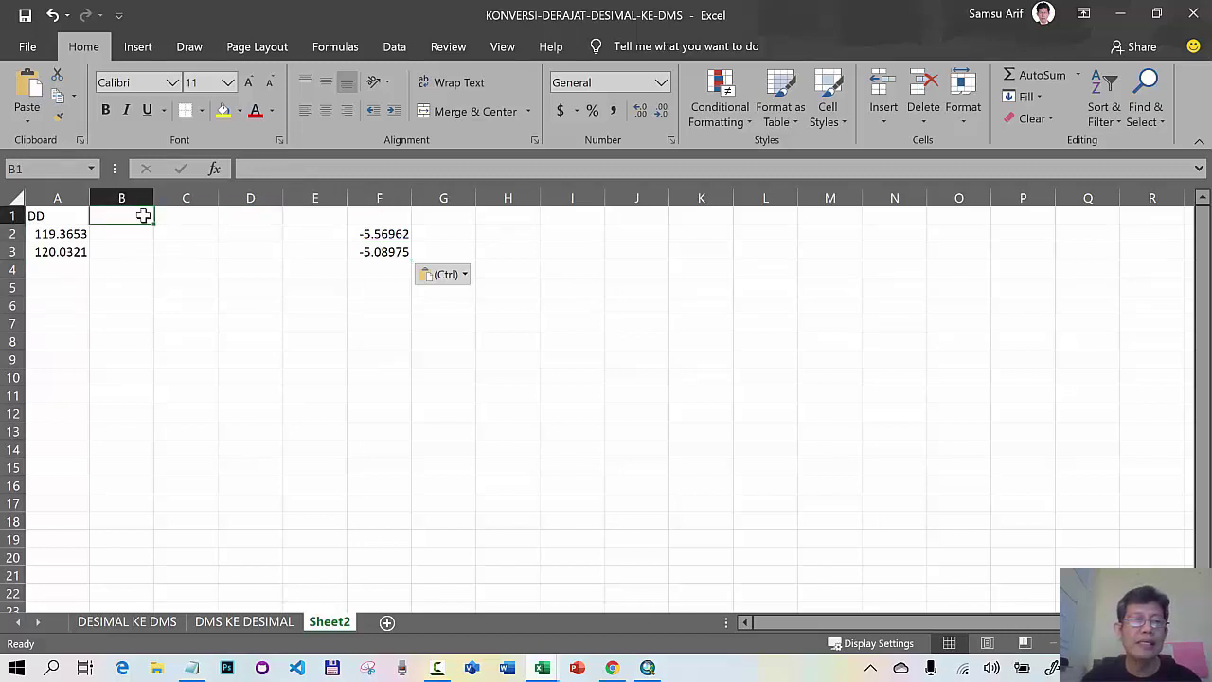
pyautogui.write('D')
pyautogui.press('Tab')
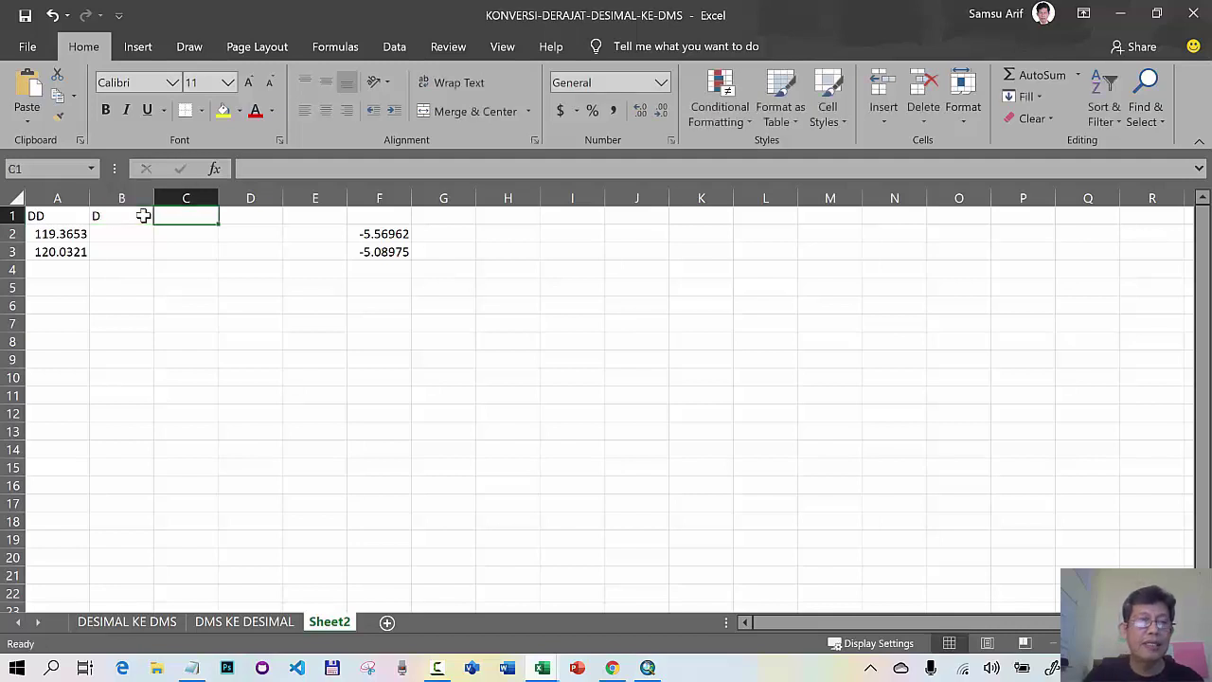
pyautogui.write('M')
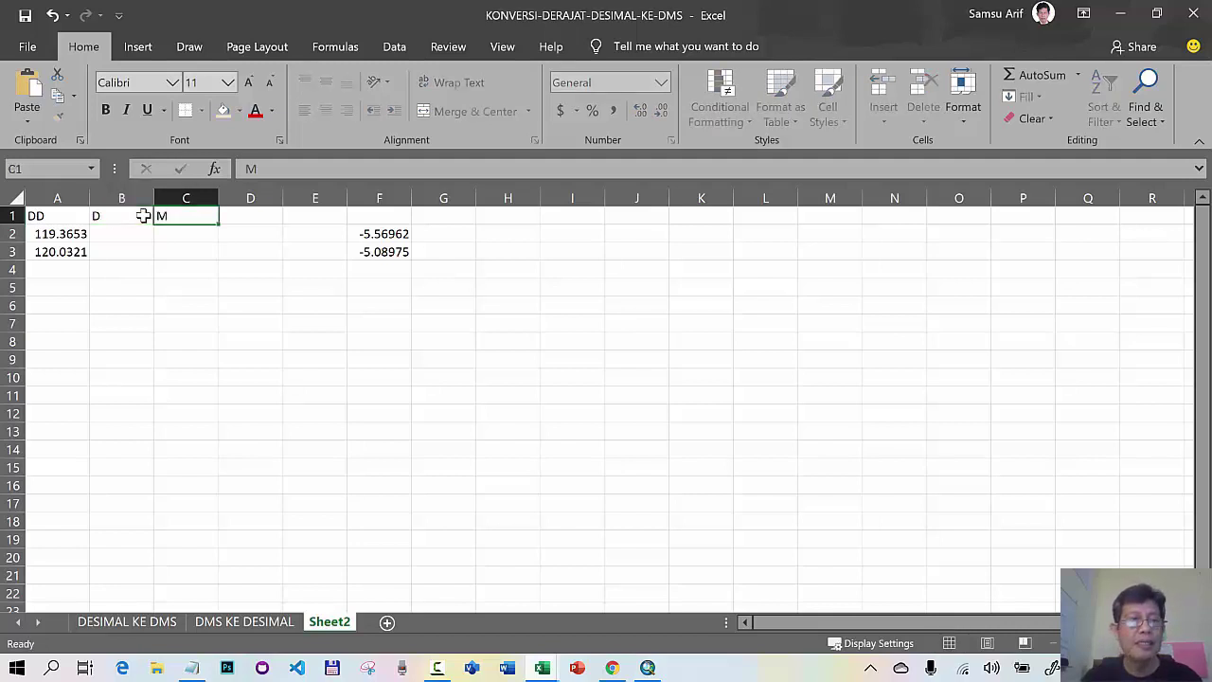
pyautogui.press('Tab')
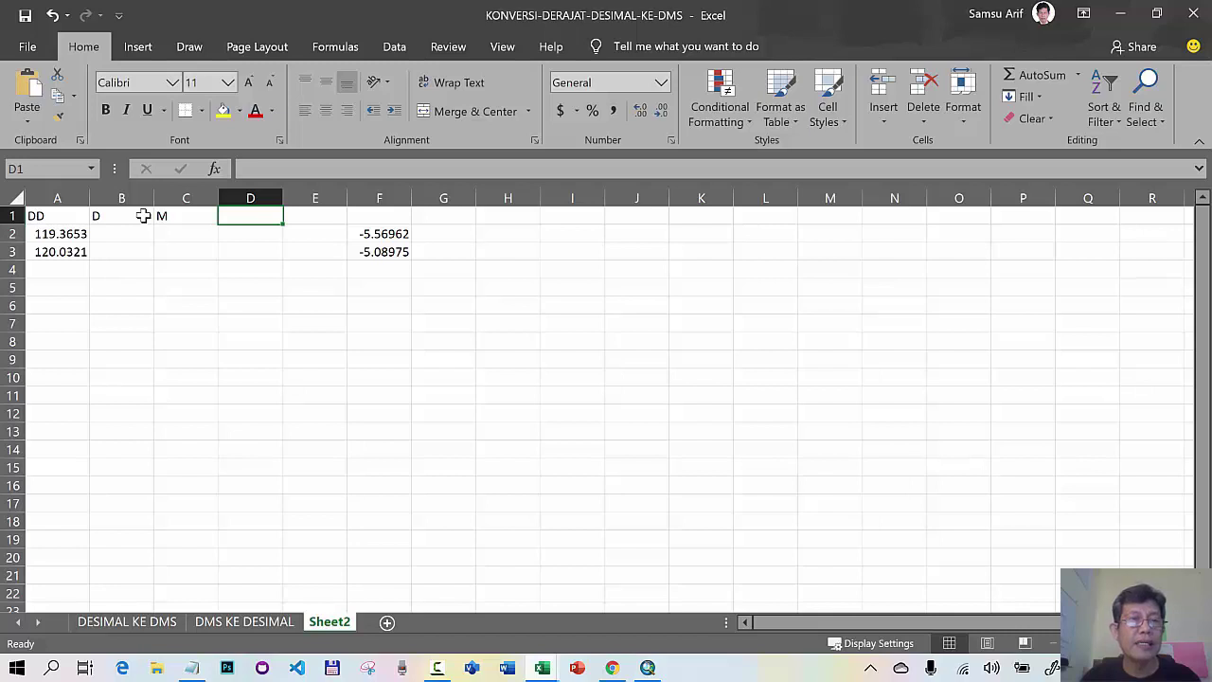
pyautogui.write('S')
pyautogui.press('Tab')
# - Enter the headers D, M and S in cells G1, H1 and I1 for the second coordinate block
pyautogui.press('Tab')
pyautogui.press('Tab')
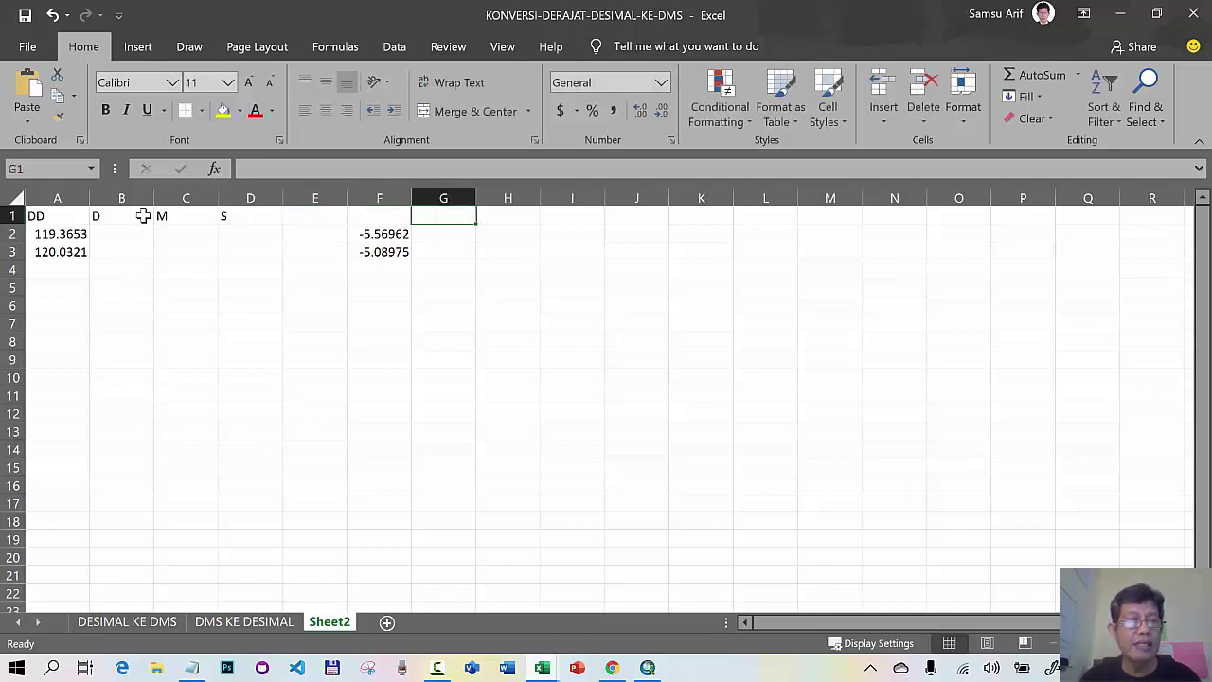
pyautogui.write('D')
pyautogui.press('Tab')
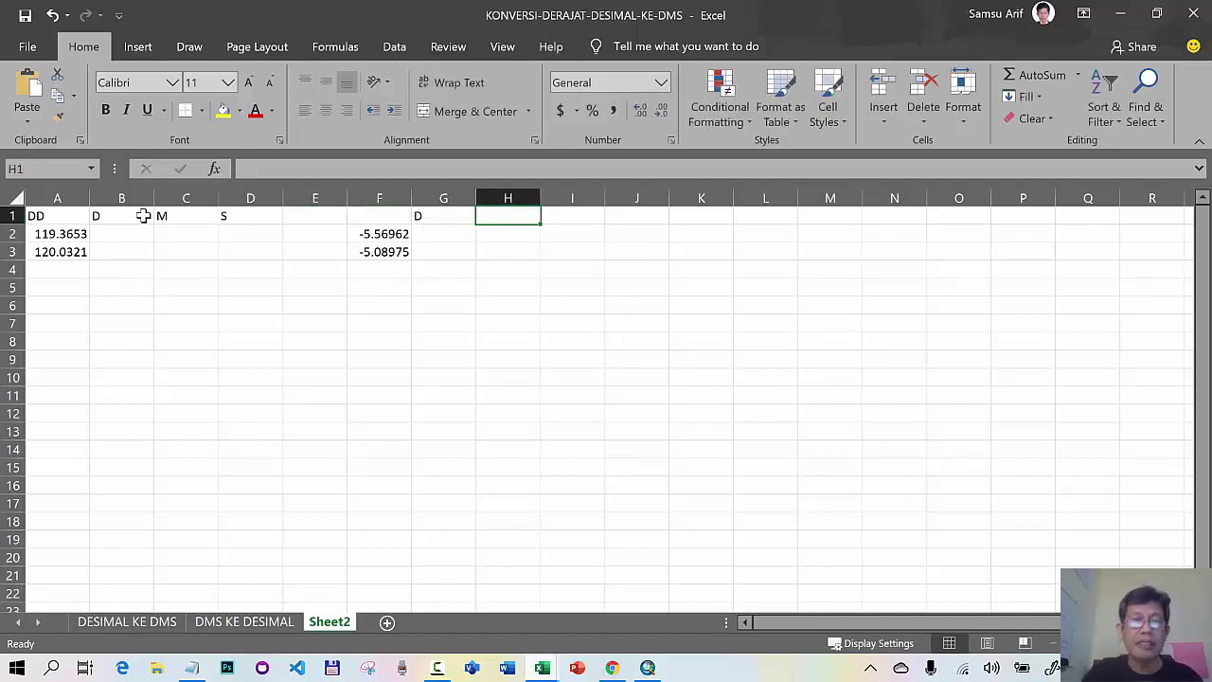
pyautogui.write('M')
pyautogui.press('Tab')
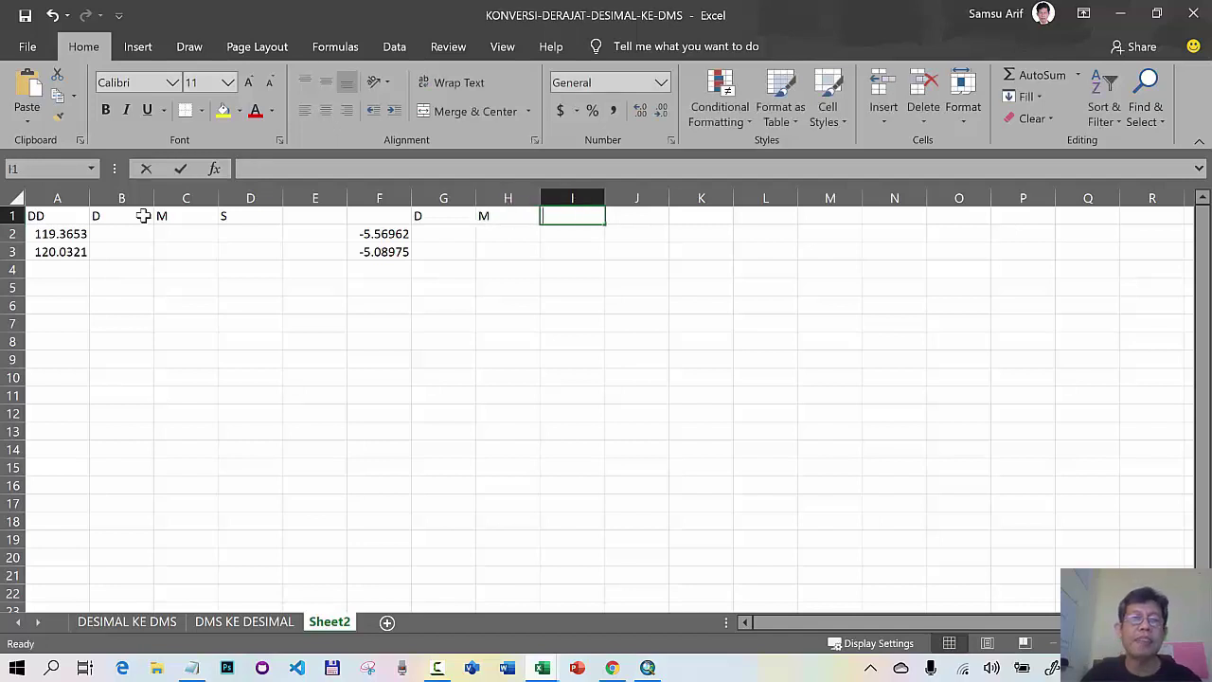
pyautogui.write('S')
pyautogui.press('Tab')
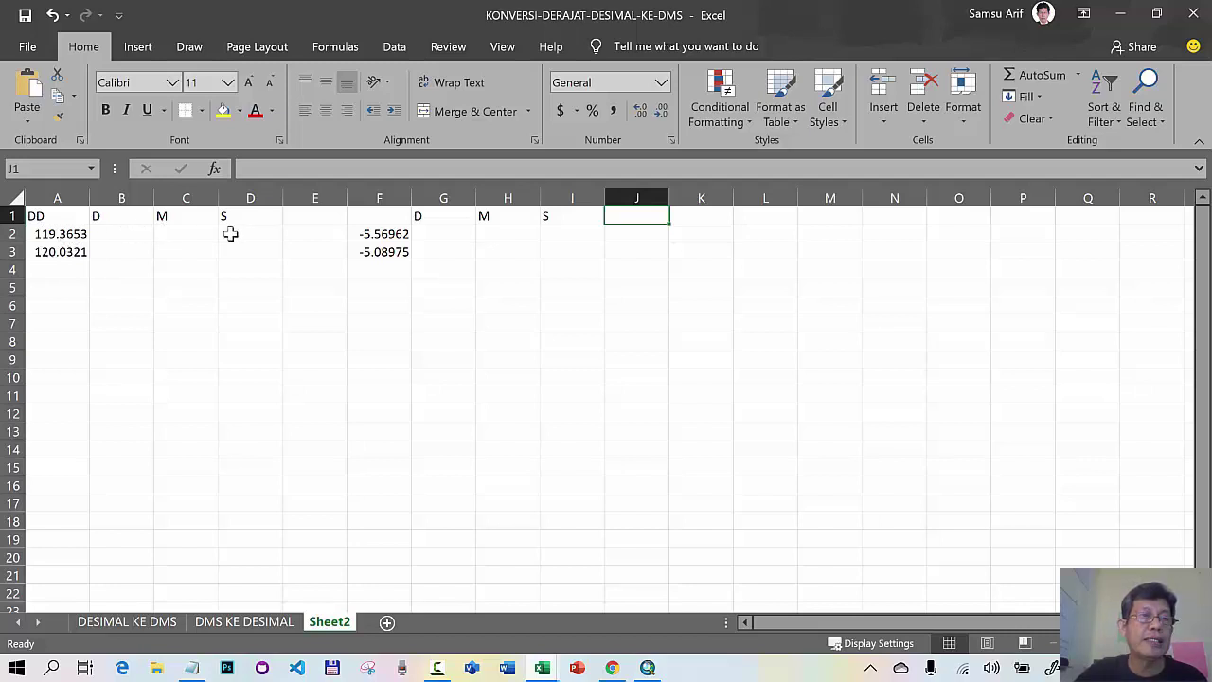
# - Enter the formula =ROUNDDOWN(A2,0) in cell B2 and fill it down to B3
pyautogui.click(129, 236)
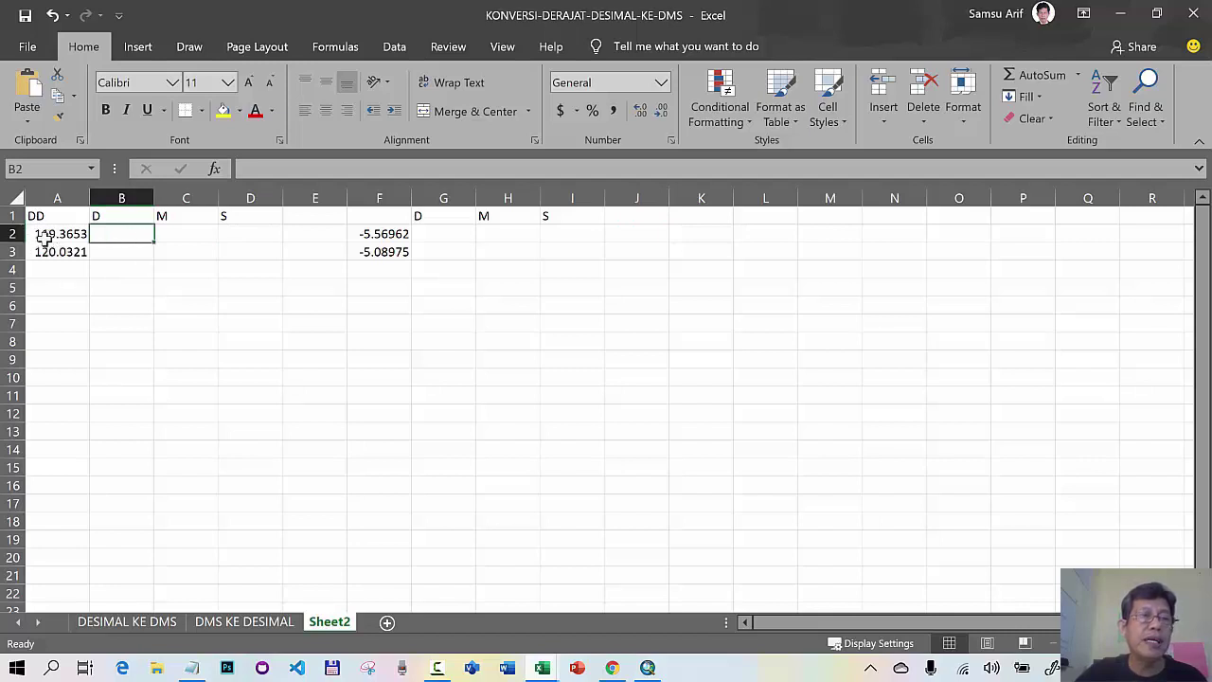
pyautogui.write('=')
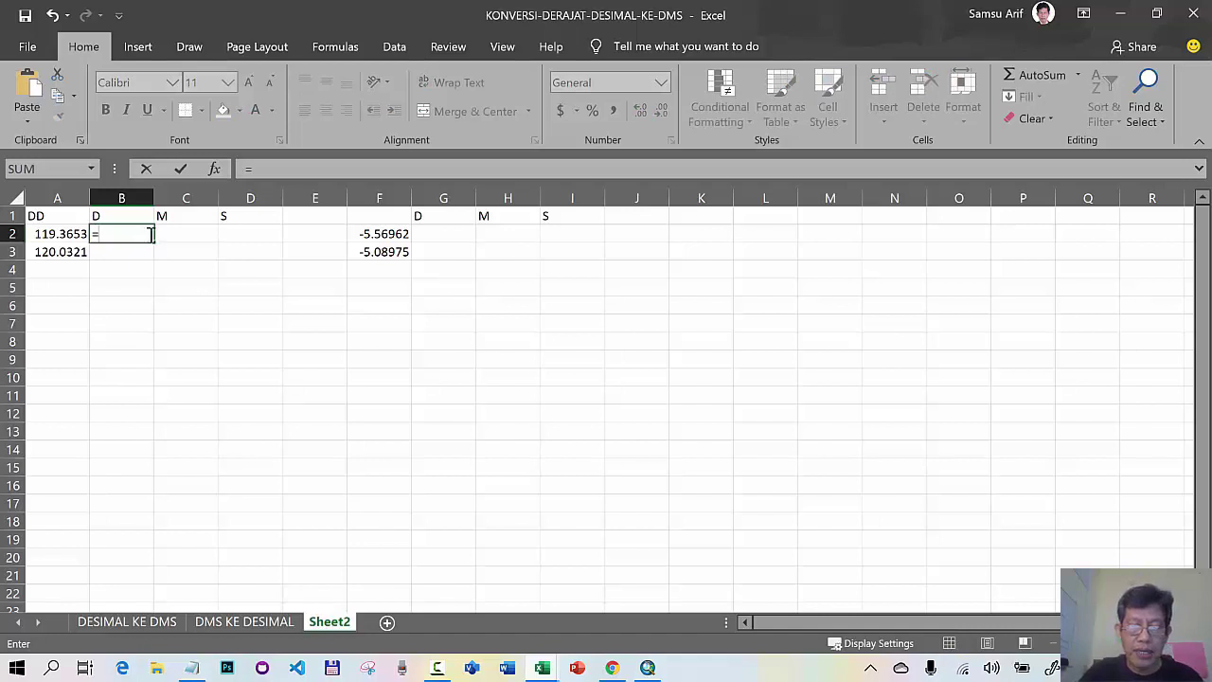
pyautogui.write('ROUN')
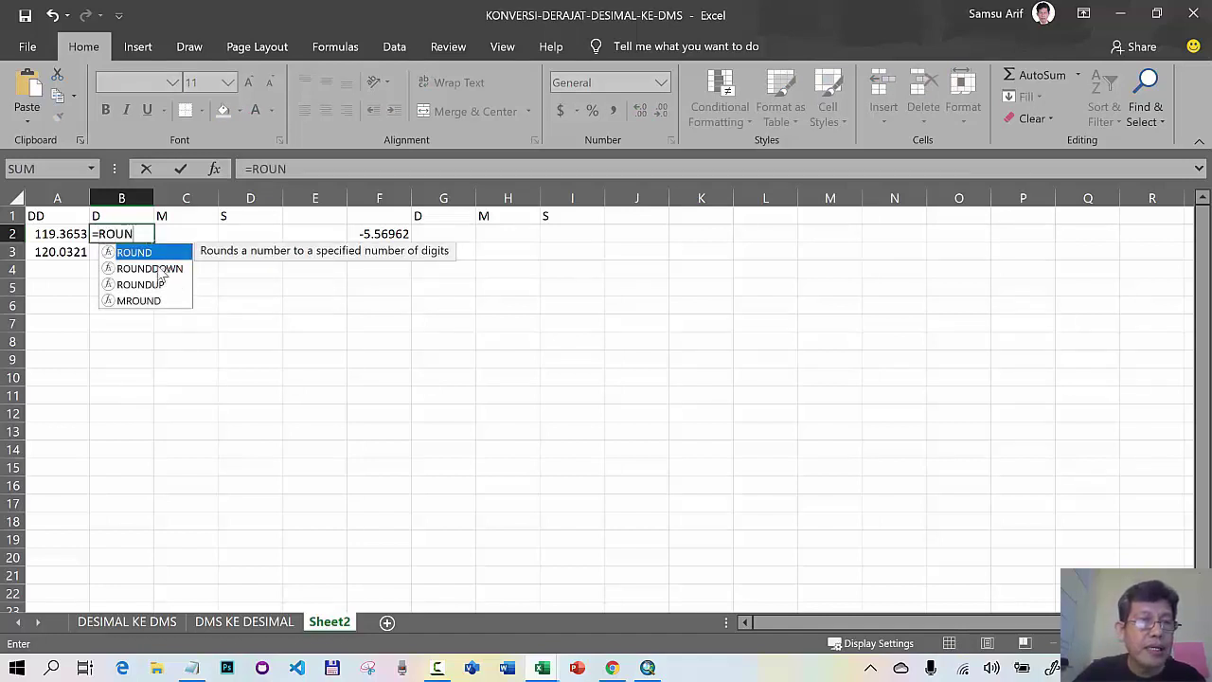
pyautogui.click(150, 269)
pyautogui.doubleClick(159, 271)
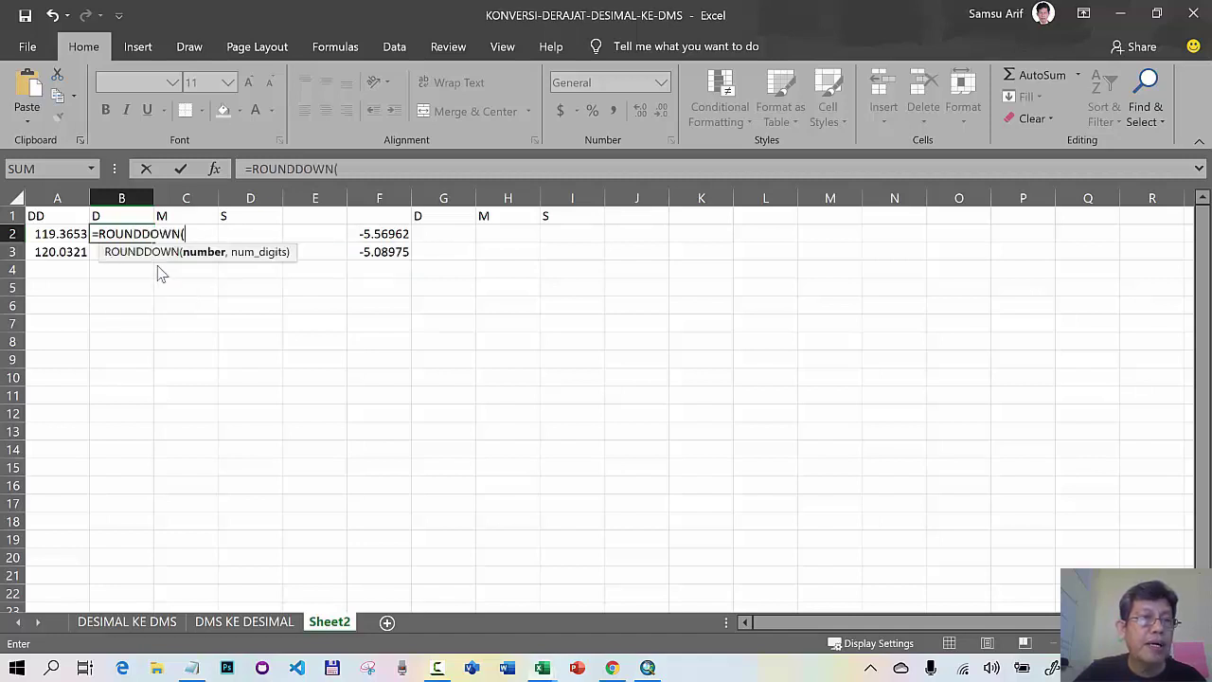
pyautogui.click(63, 236)
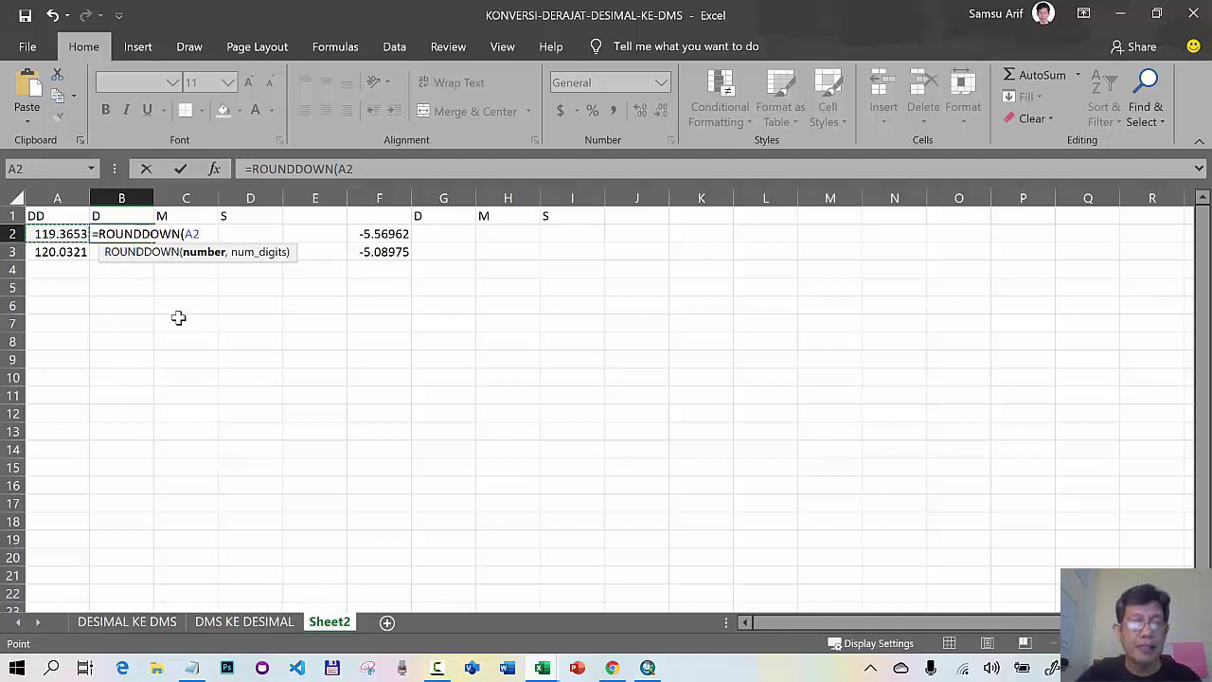
pyautogui.write(',')
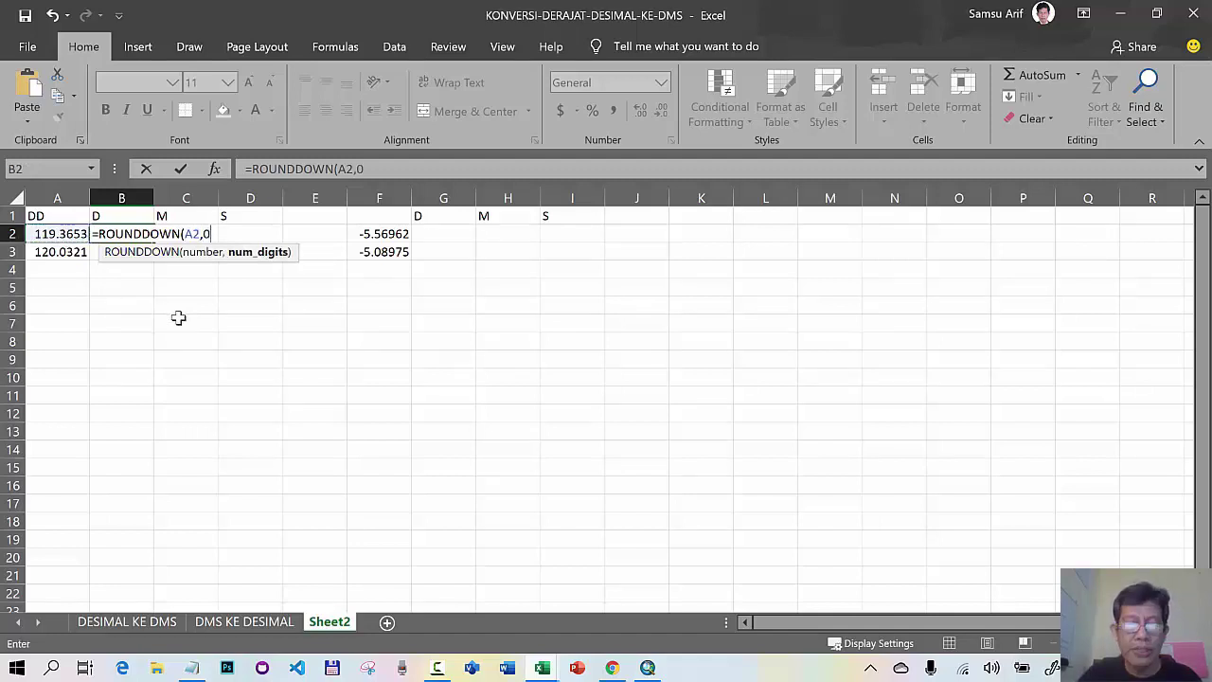
pyautogui.write('0)')
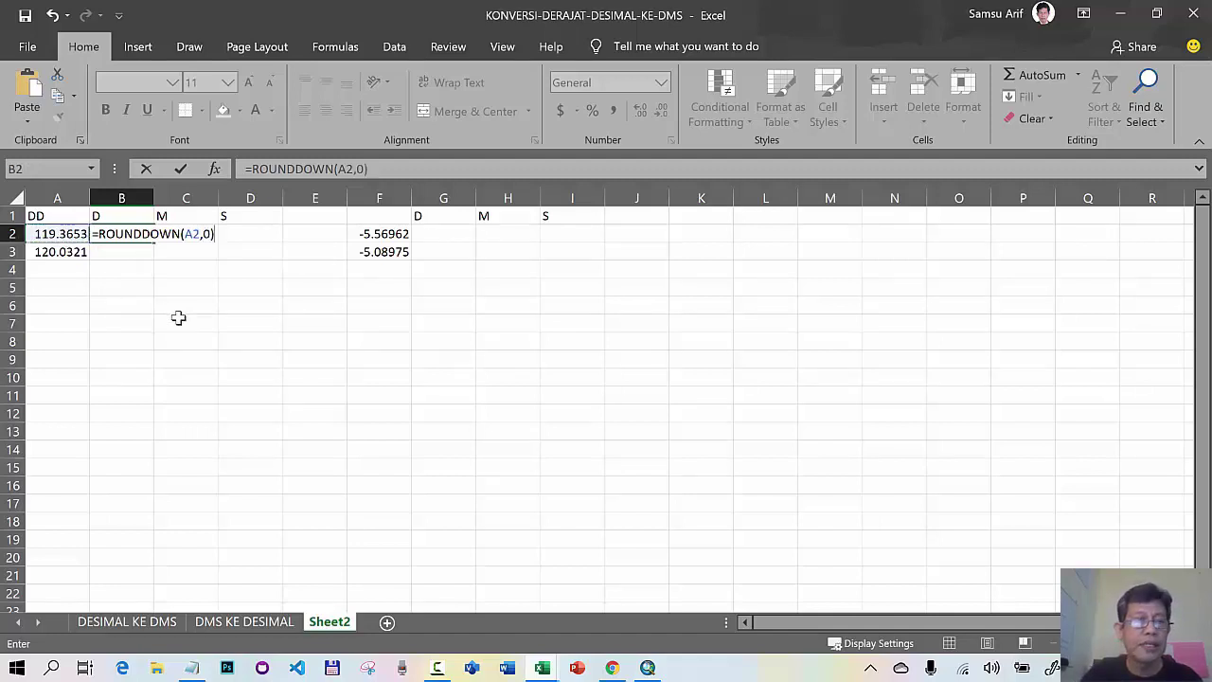
pyautogui.press('Return')
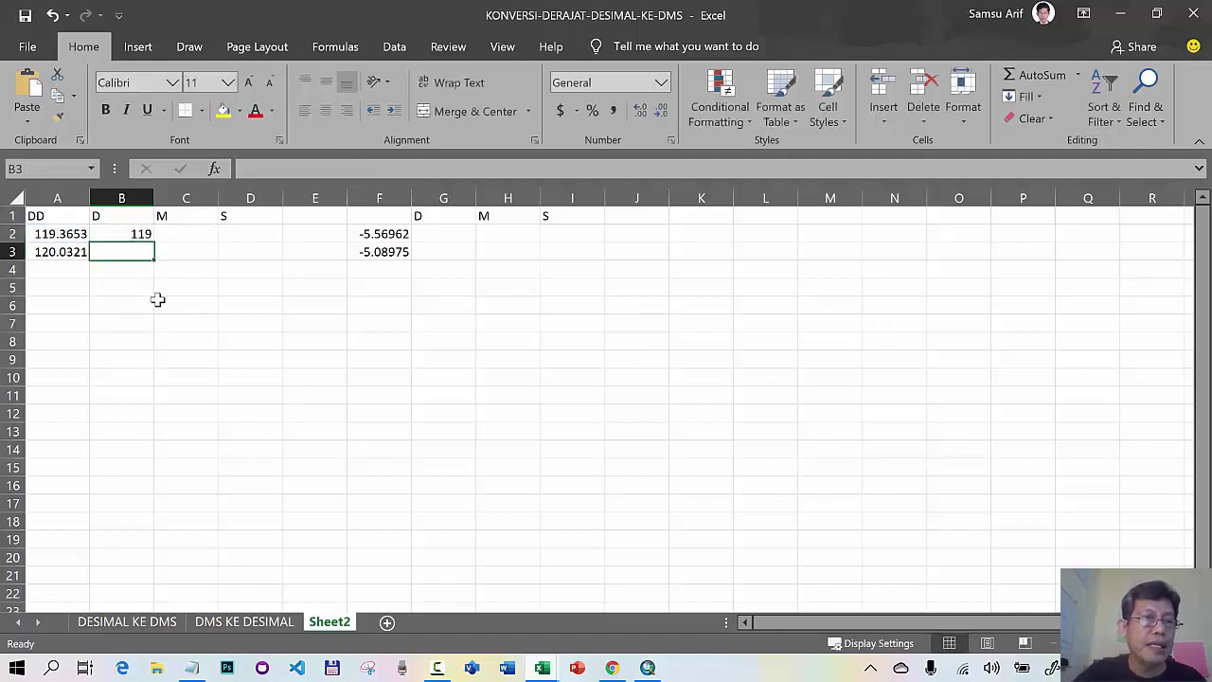
pyautogui.click(136, 236)
pyautogui.moveTo(152, 242); pyautogui.dragTo(152, 258)
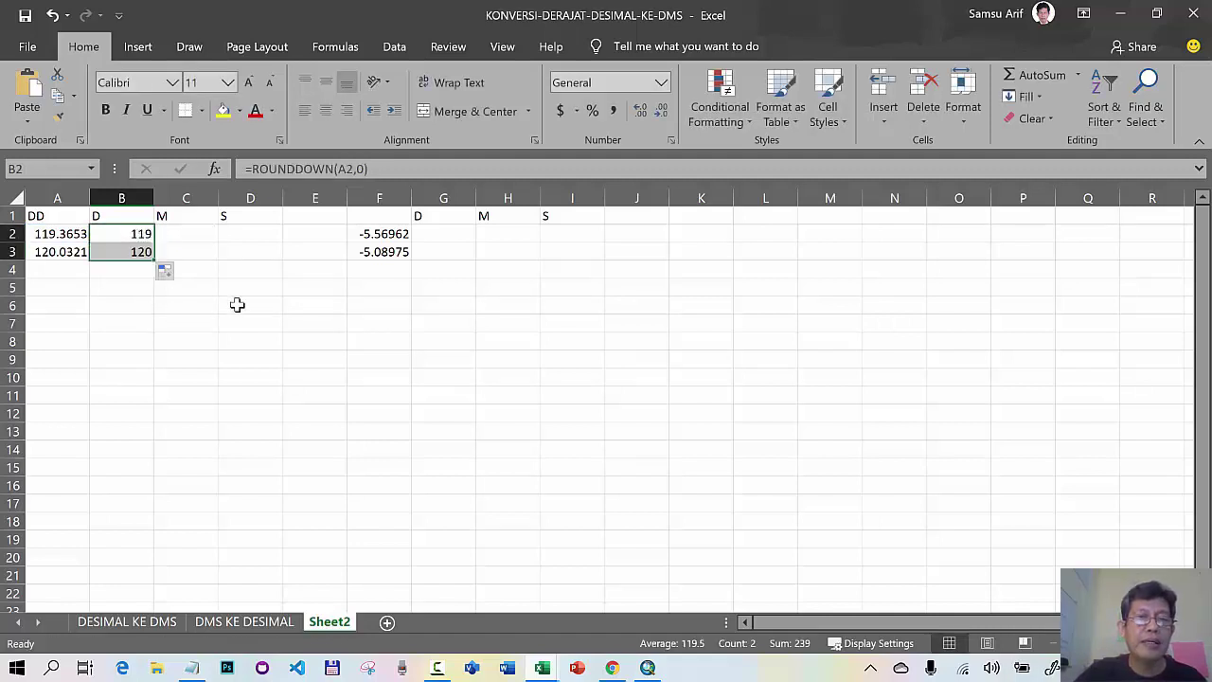
# - Enter the formula =ROUNDDOWN(F2,0) in cell G2 to extract the whole degrees
pyautogui.click(455, 237)
pyautogui.write('=')
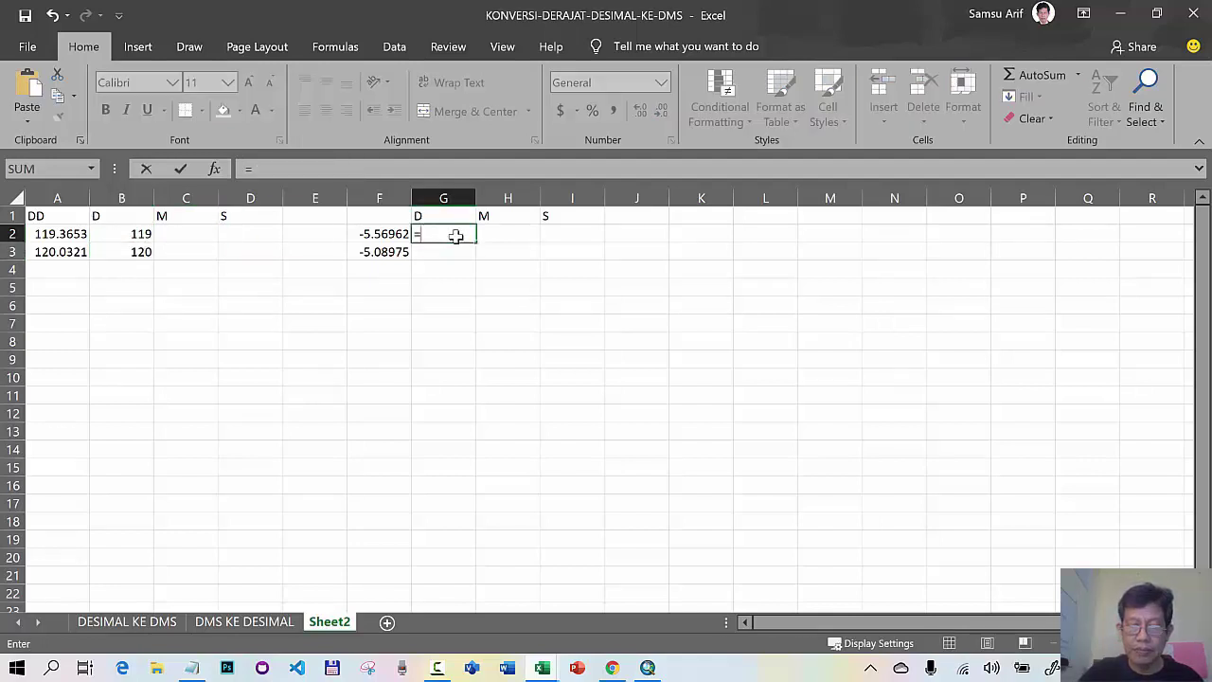
pyautogui.write('R')
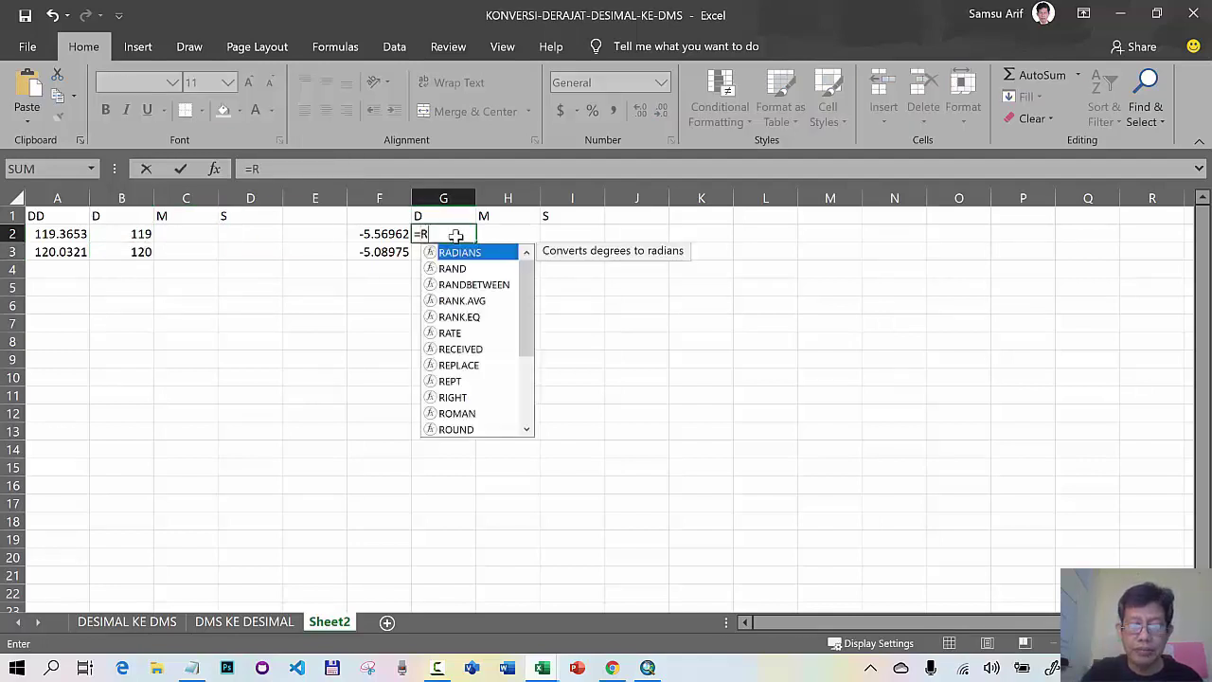
pyautogui.write('OU')
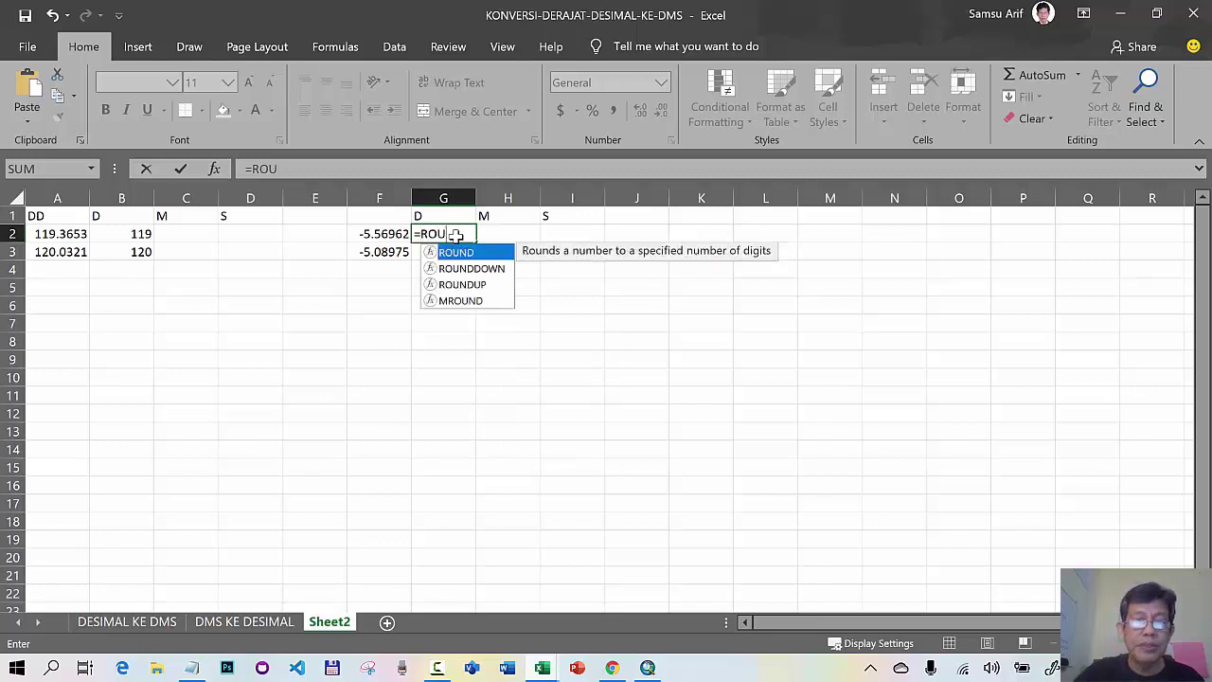
pyautogui.click(462, 268)
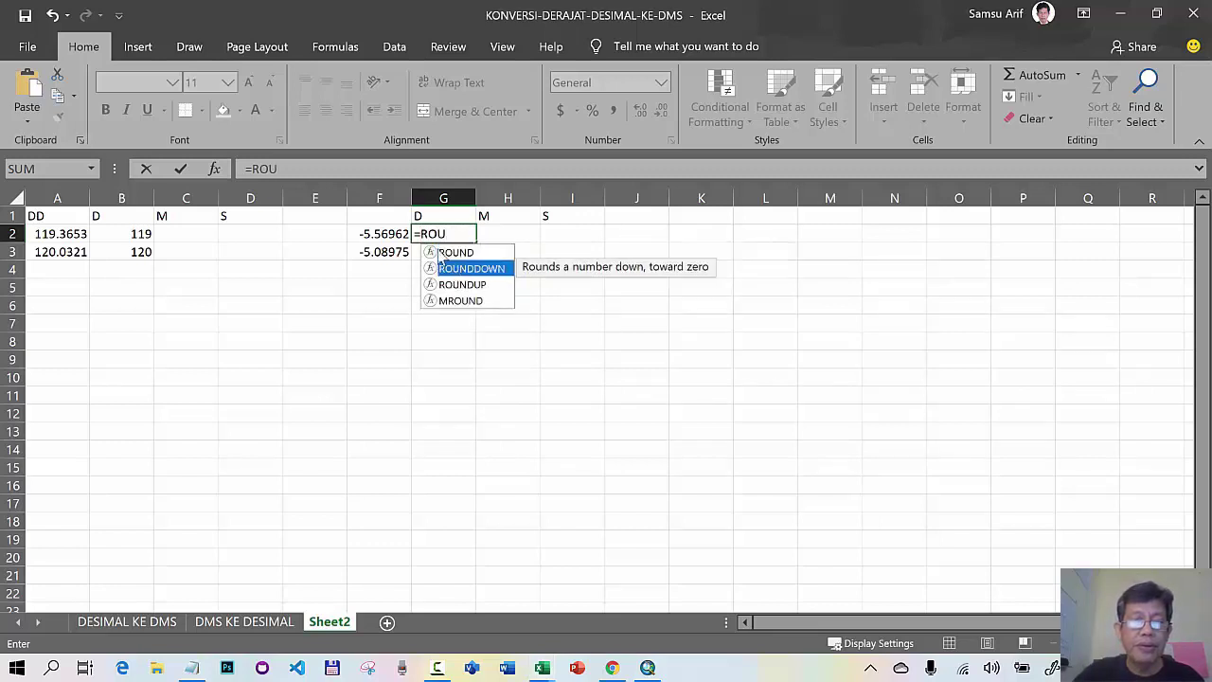
pyautogui.doubleClick(470, 269)
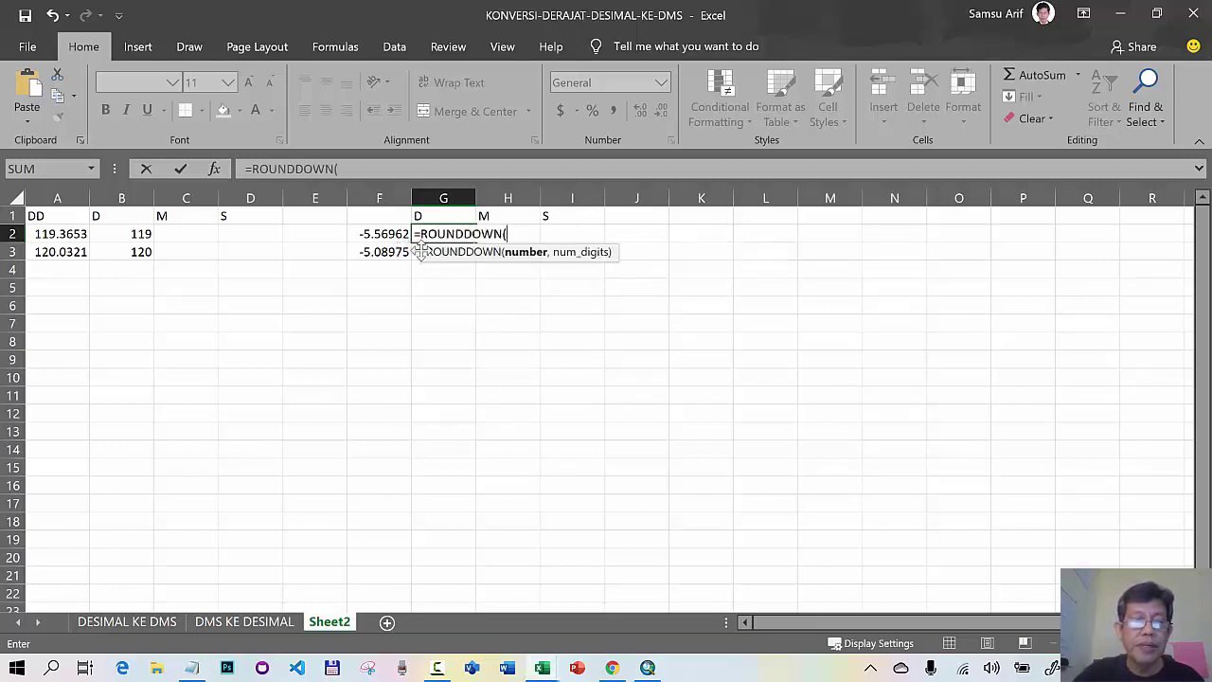
pyautogui.click(392, 234)
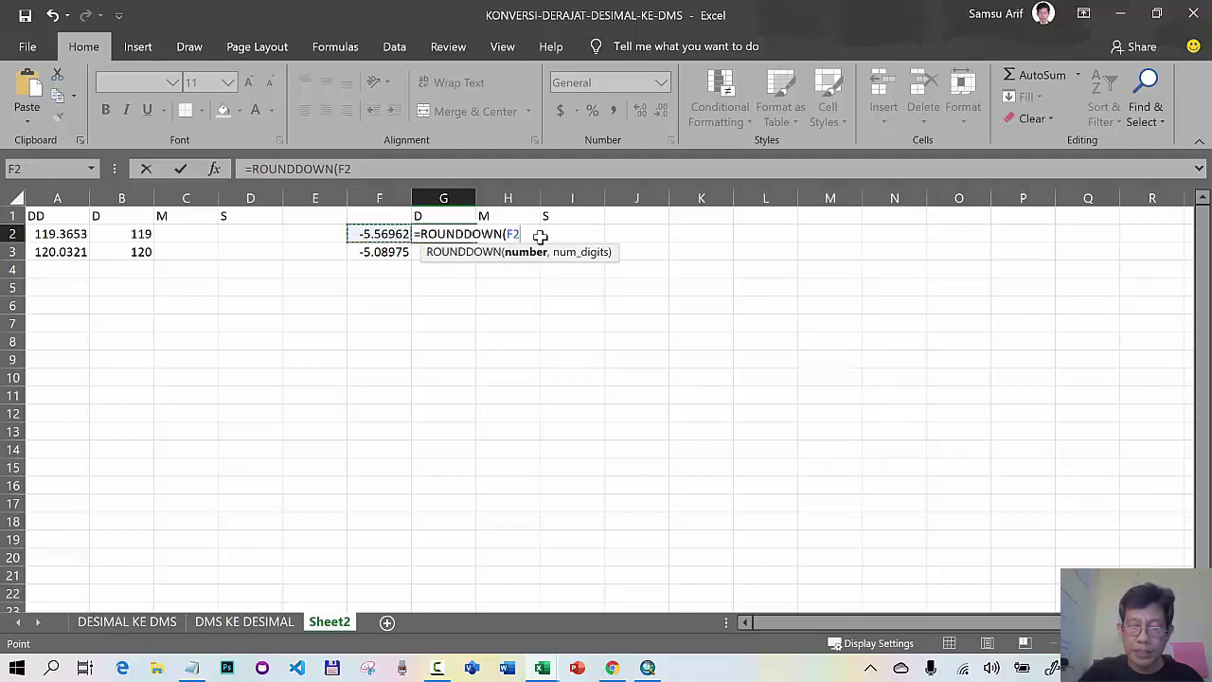
pyautogui.write(',0')
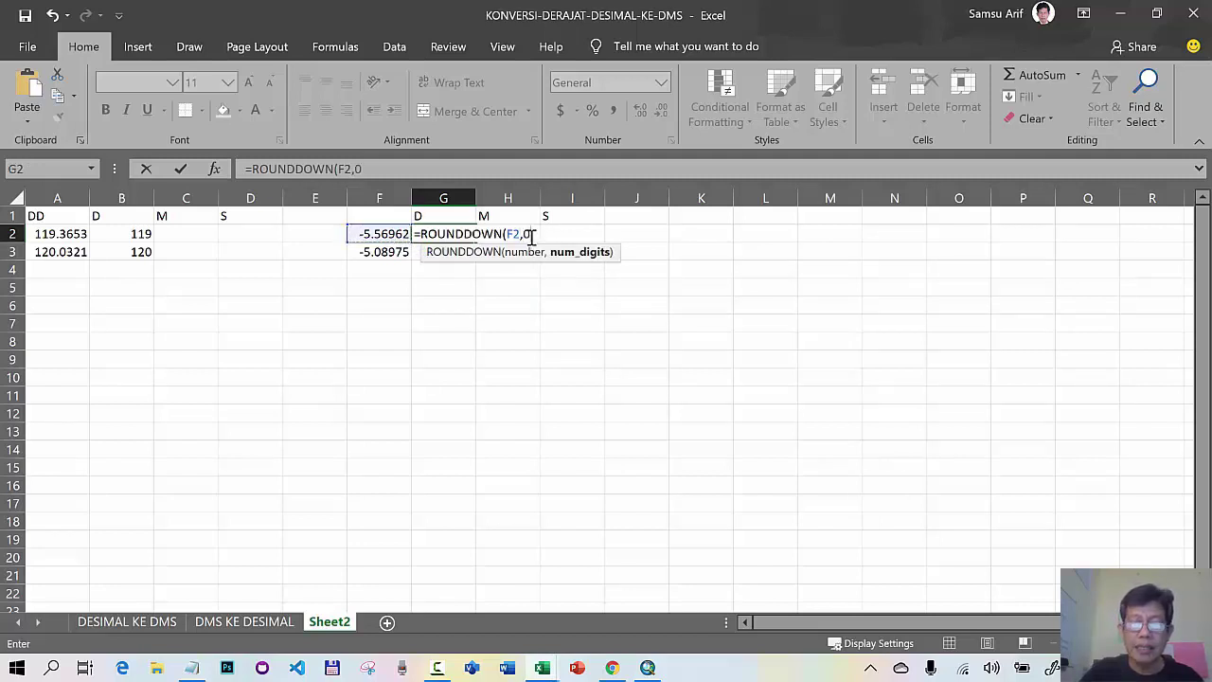
pyautogui.write(')')
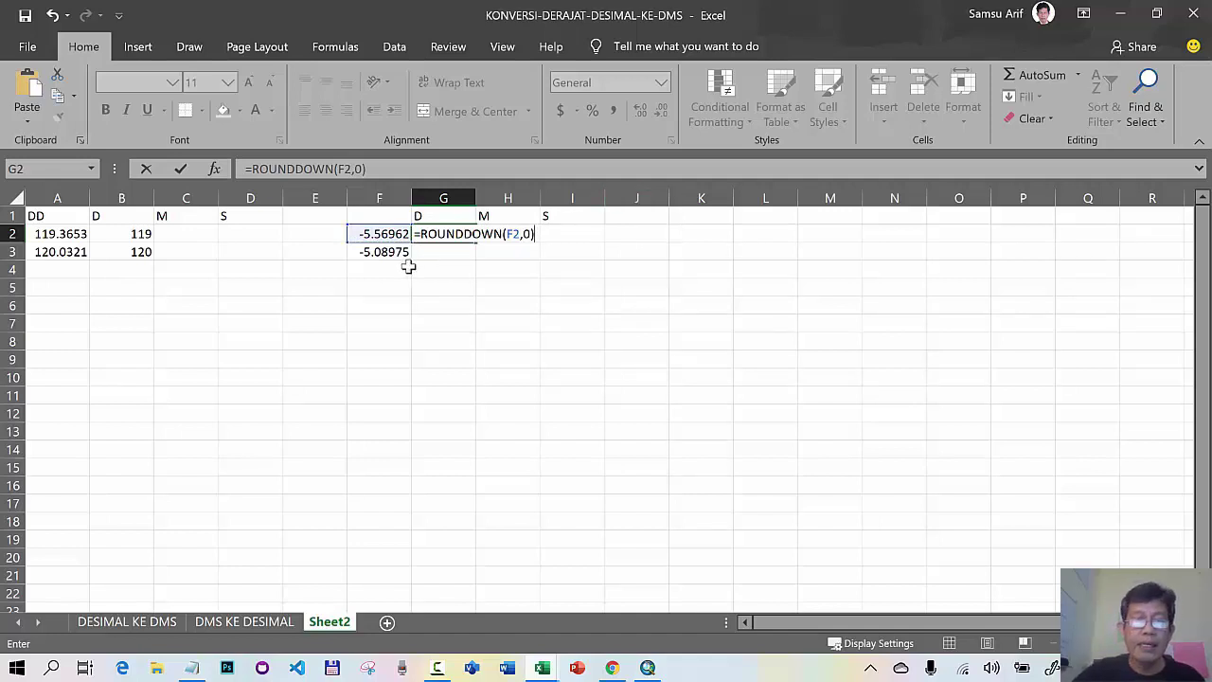
pyautogui.press('Return')
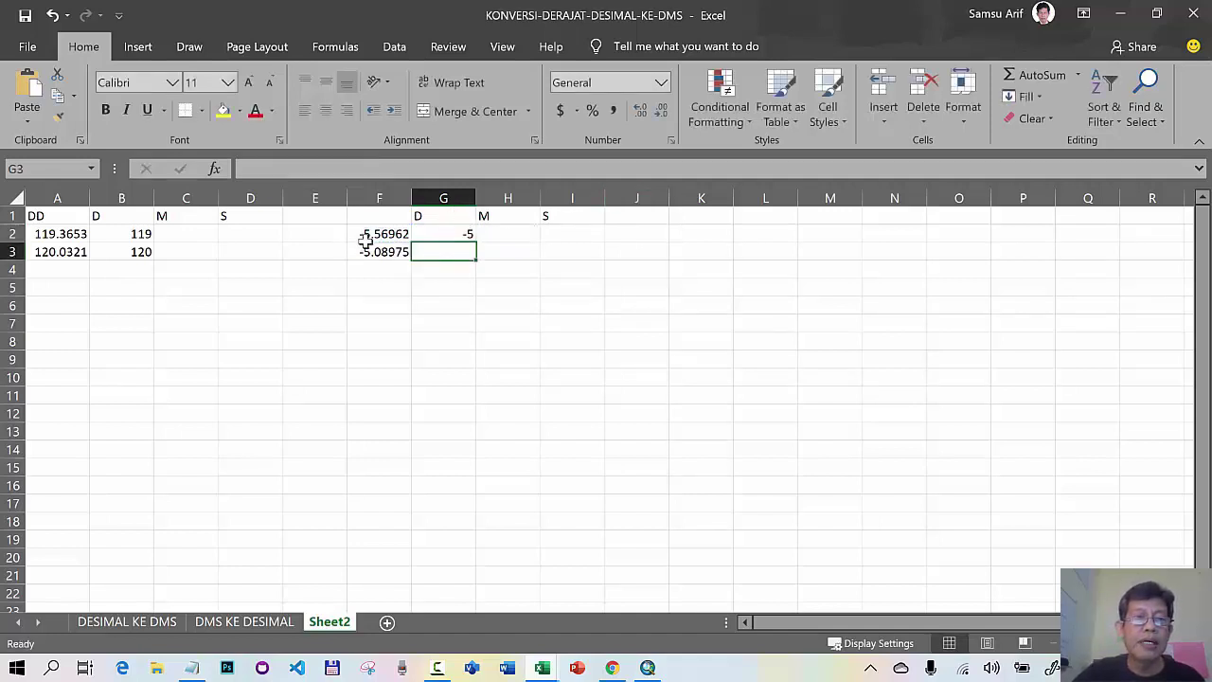
# - Remove the minus signs from the values in F2 and F3, making them 5.569616 and 5.089751
pyautogui.press('Left')
pyautogui.press('Up')
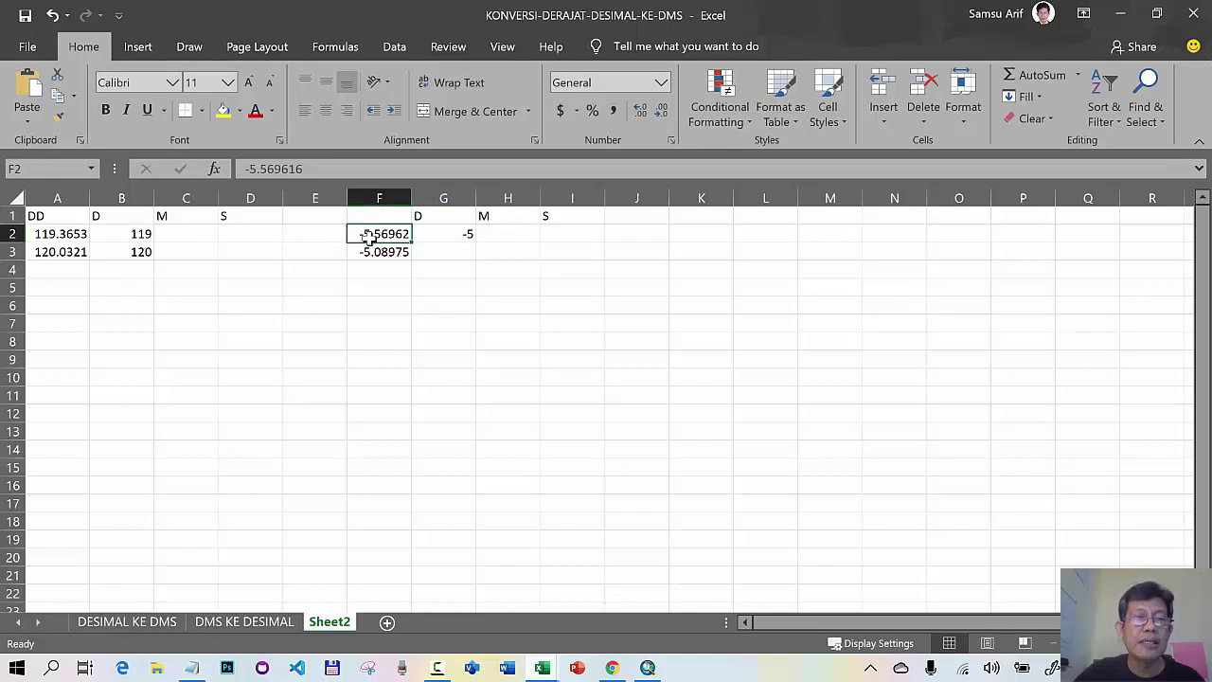
pyautogui.click(254, 173)
pyautogui.press('BackSpace')
pyautogui.press('Return')
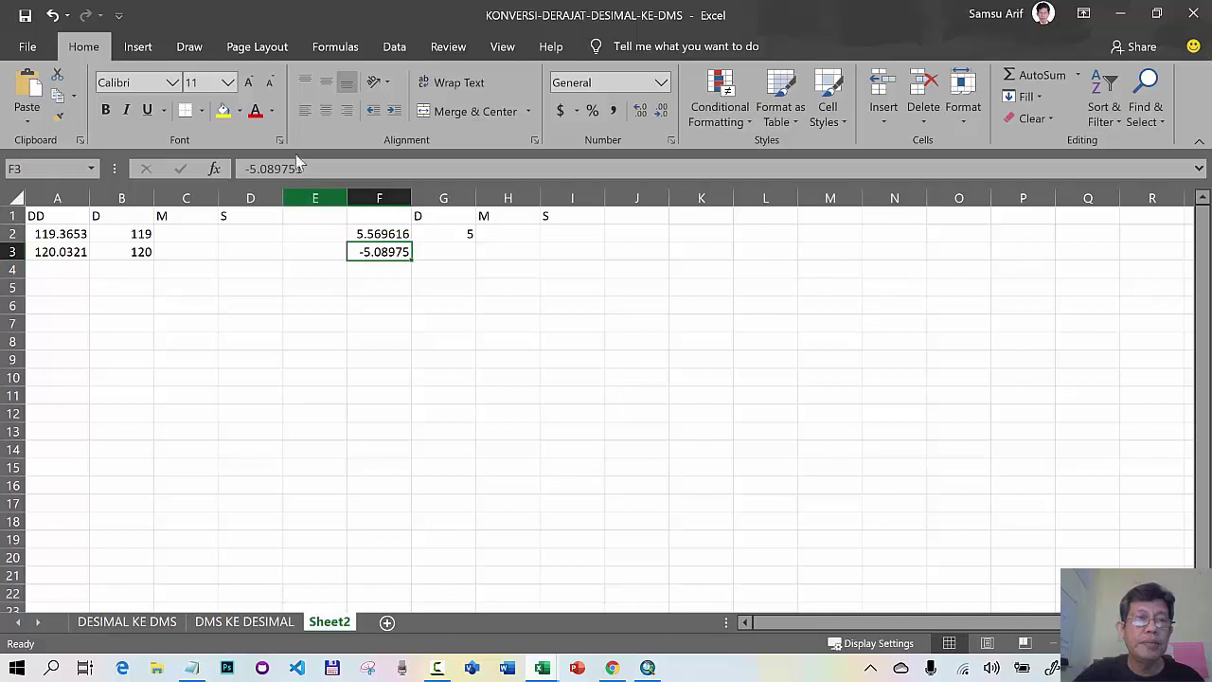
pyautogui.click(250, 168)
pyautogui.press('BackSpace')
pyautogui.press('Return')
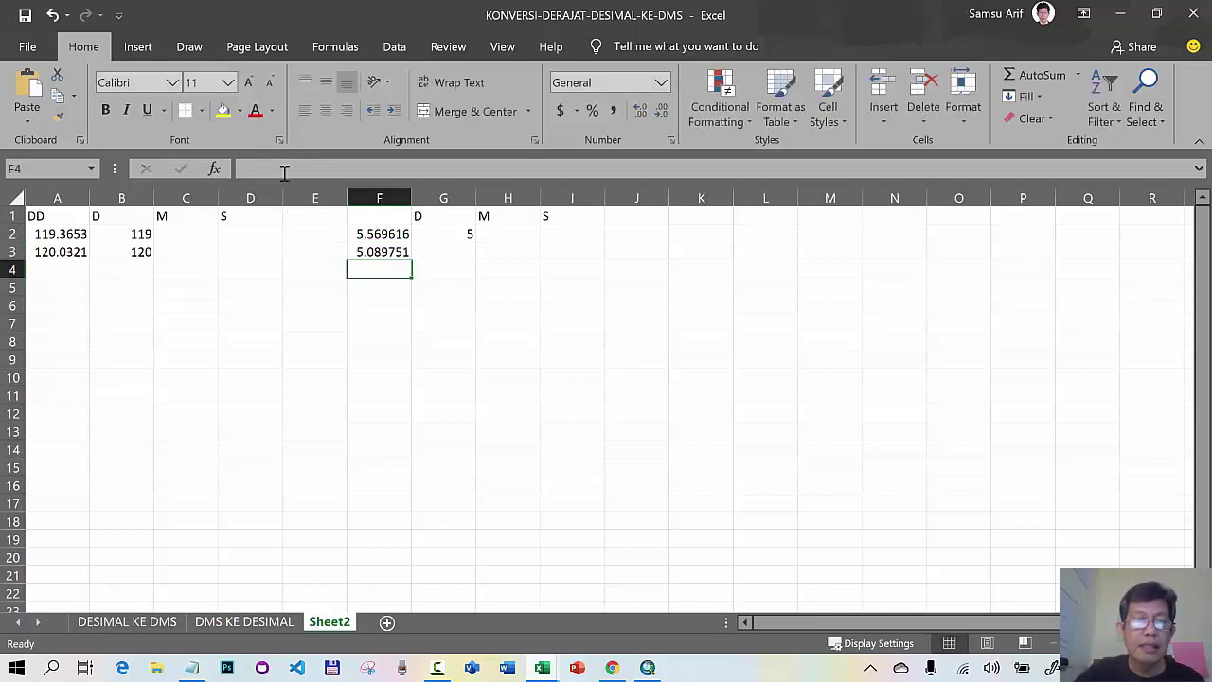
# - Fill the whole-degree formula in G2 down to G3
pyautogui.click(432, 239)
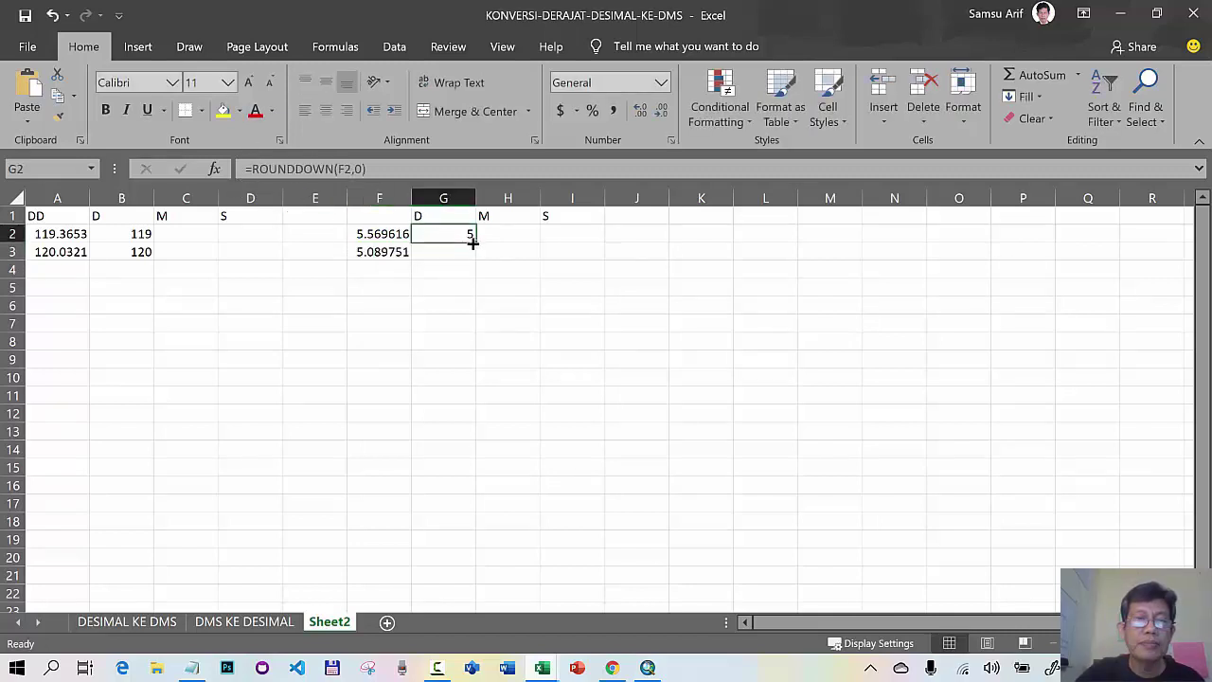
pyautogui.moveTo(477, 240); pyautogui.dragTo(497, 271)
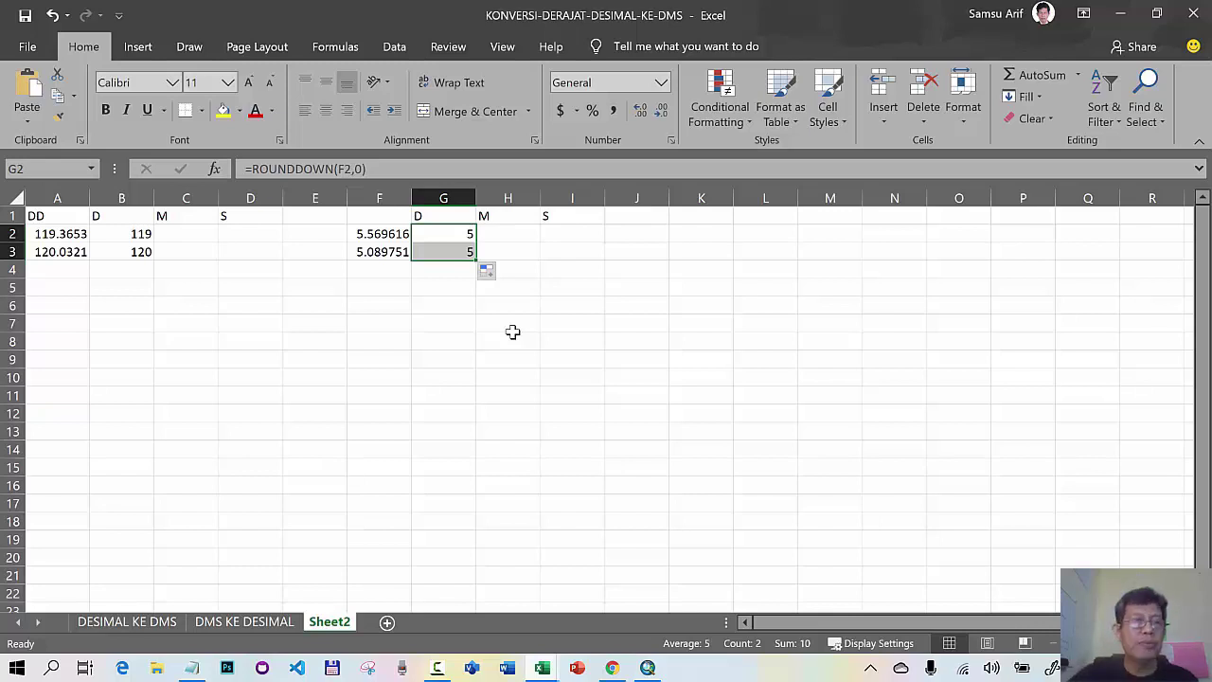
# - Enter the minutes formula =ROUNDDOWN((A2-B2)*60,0) in cell C2 and fill it down to C3
pyautogui.click(176, 238)
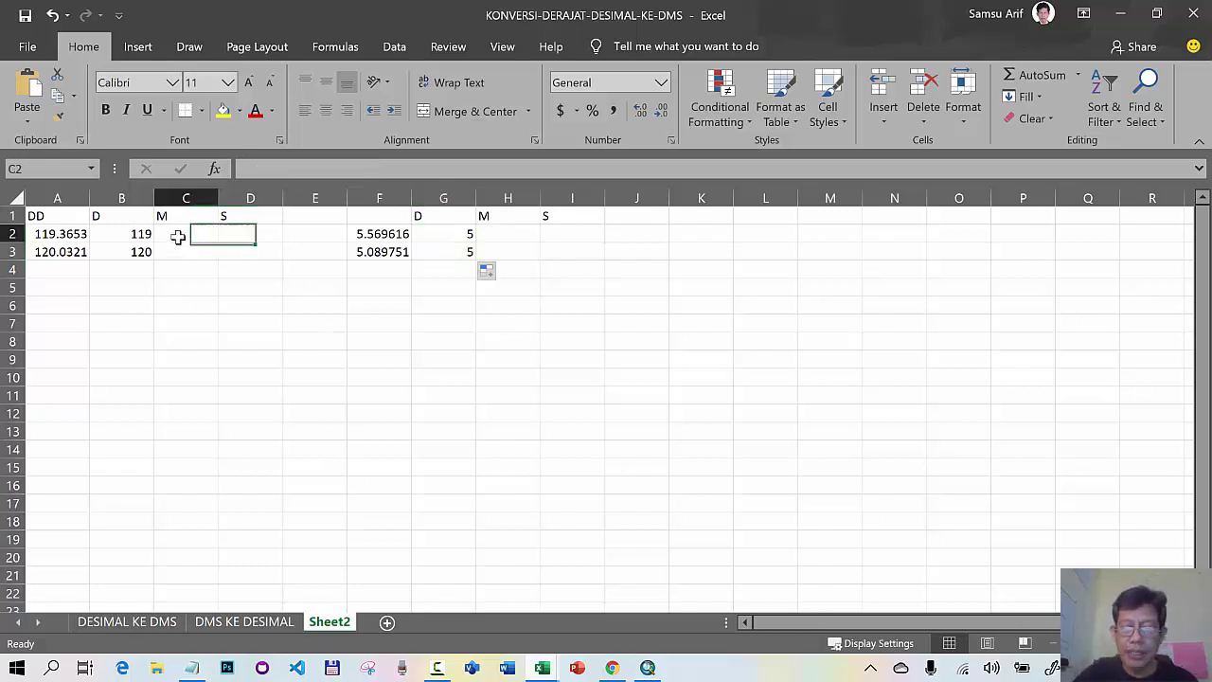
pyautogui.write('=')
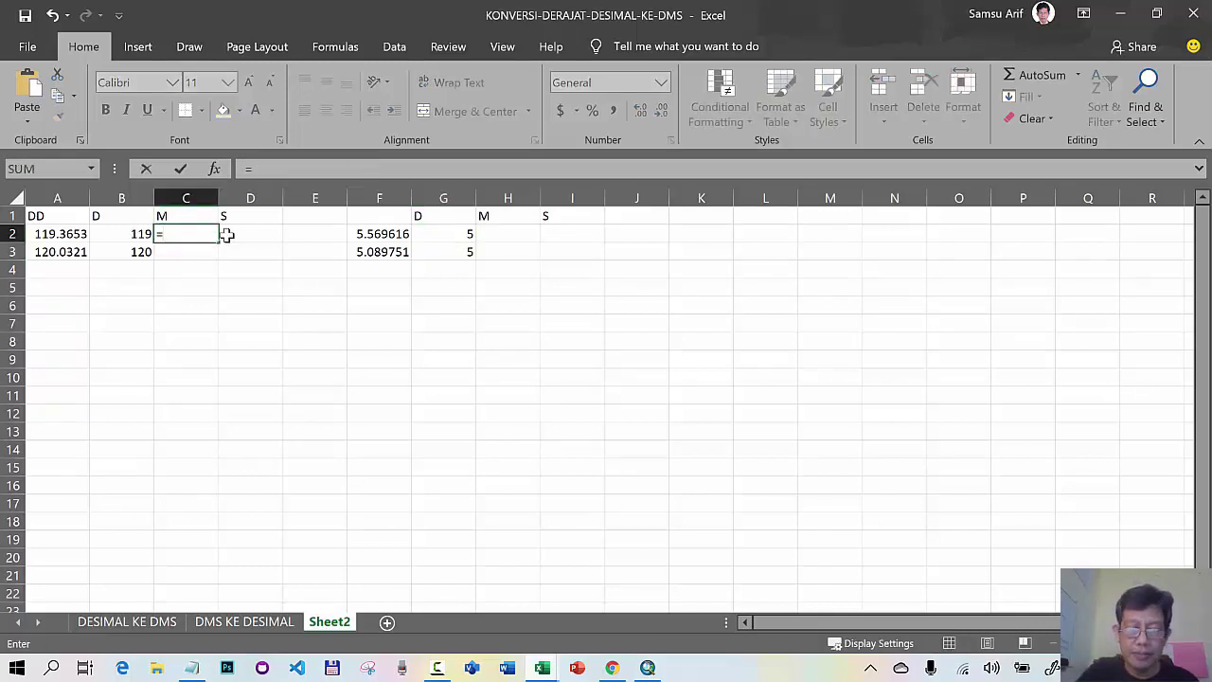
pyautogui.write('ROUN')
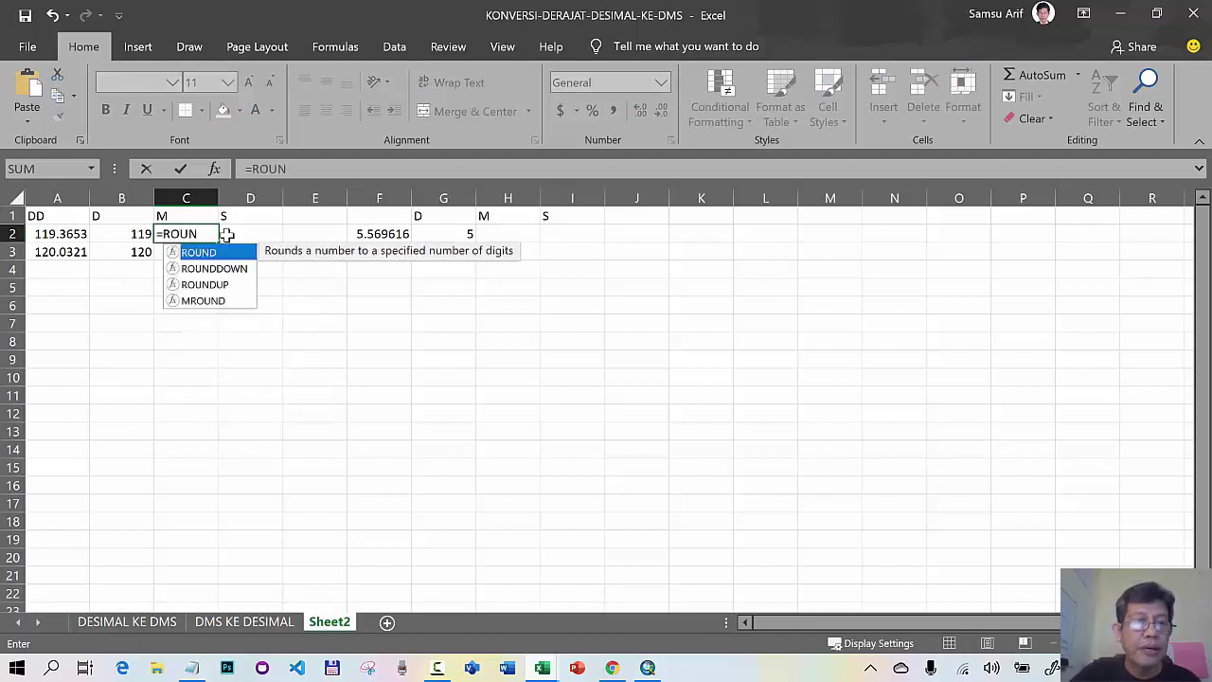
pyautogui.doubleClick(225, 269)
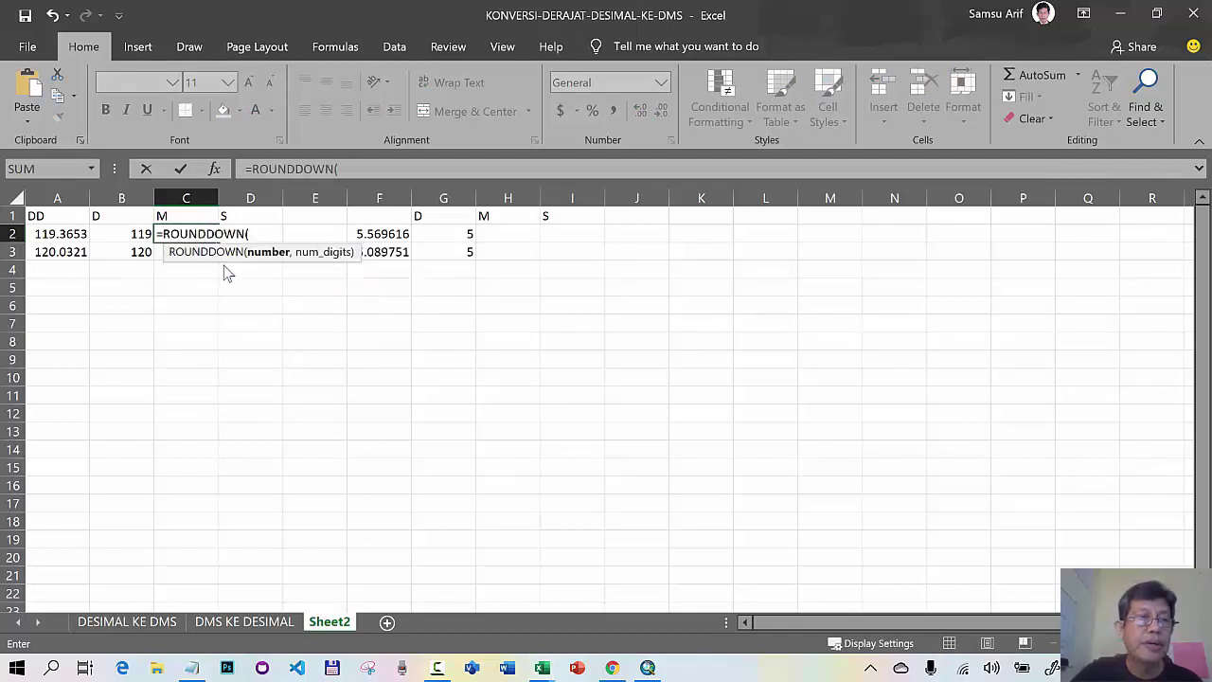
pyautogui.click(70, 237)
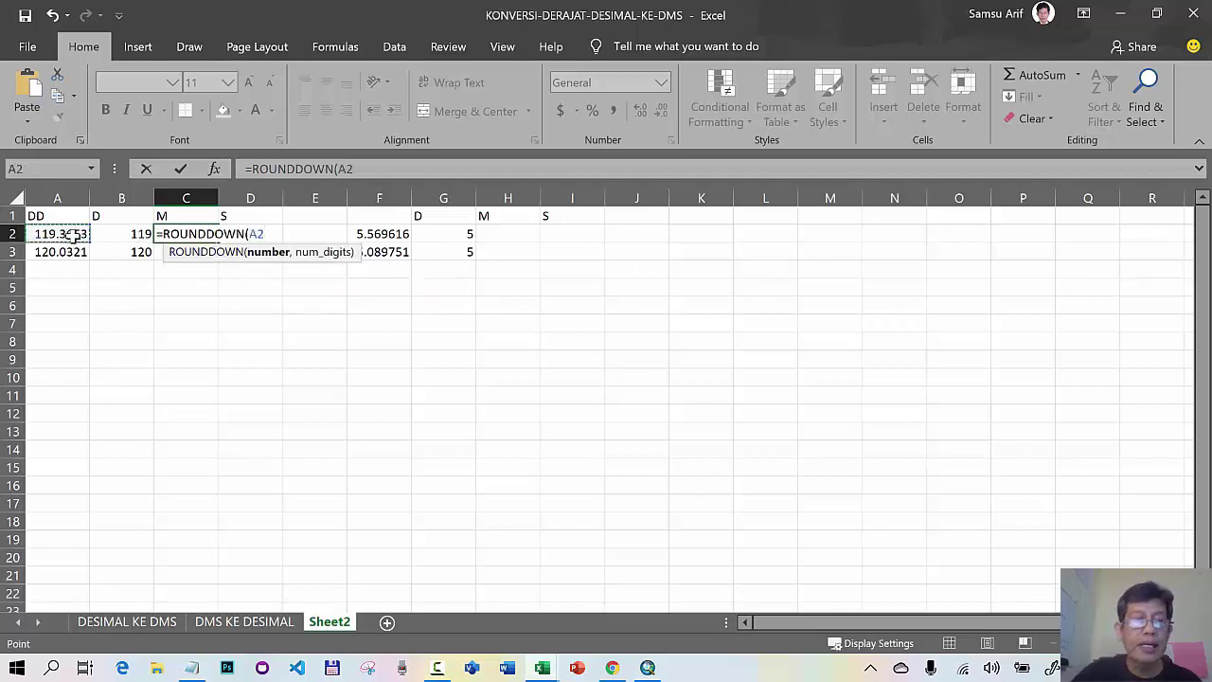
pyautogui.write('-')
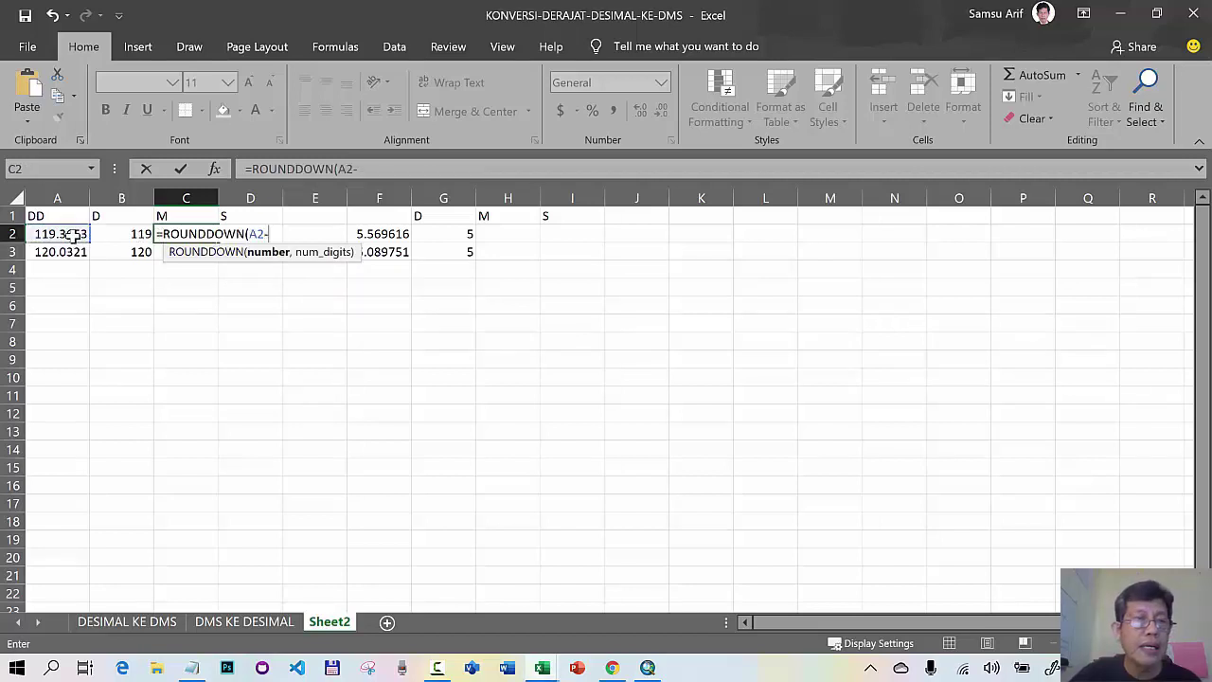
pyautogui.click(129, 235)
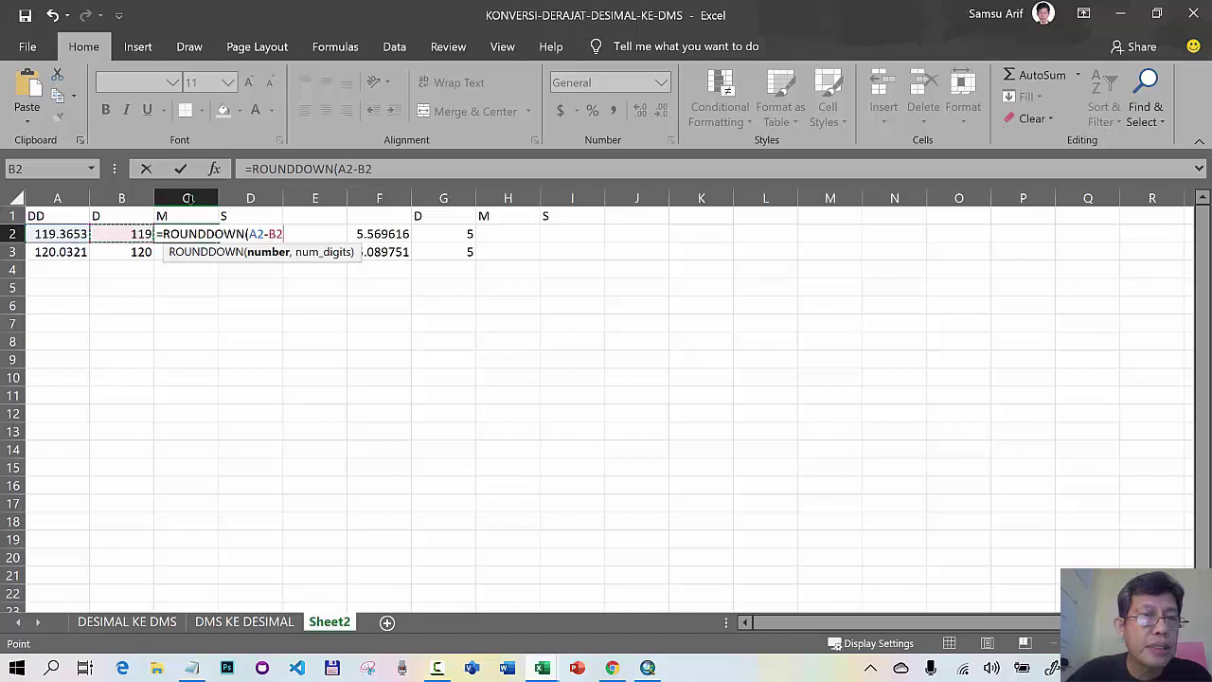
pyautogui.click(252, 235)
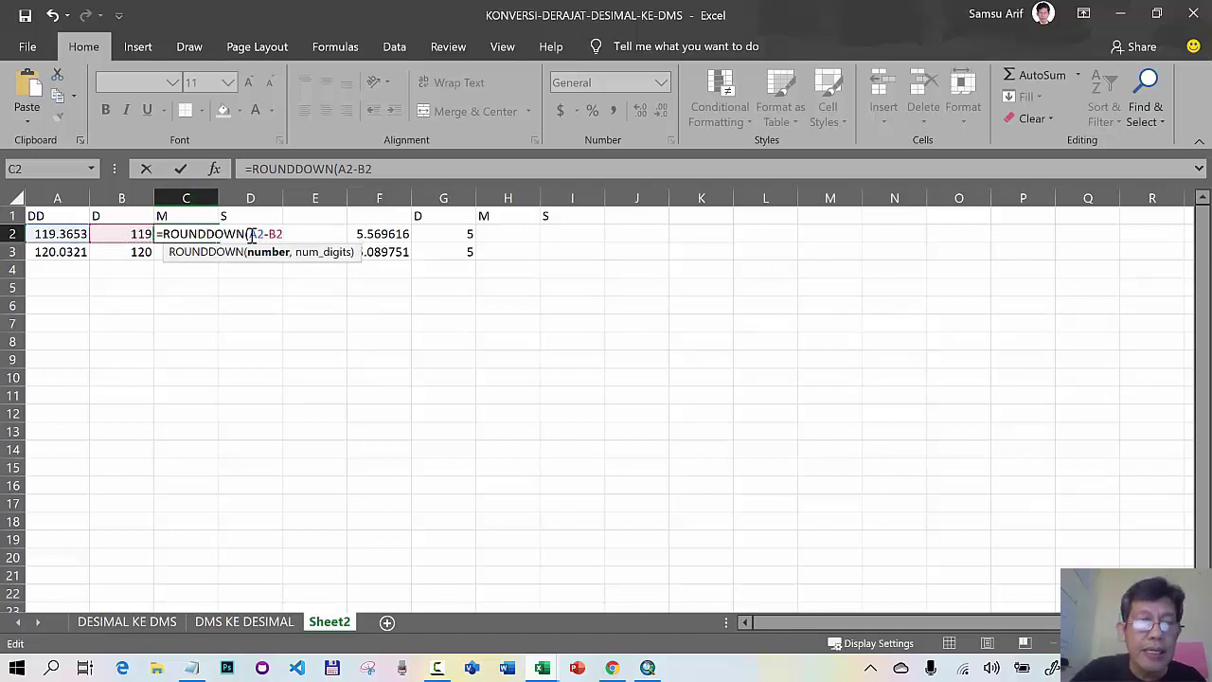
pyautogui.write('(')
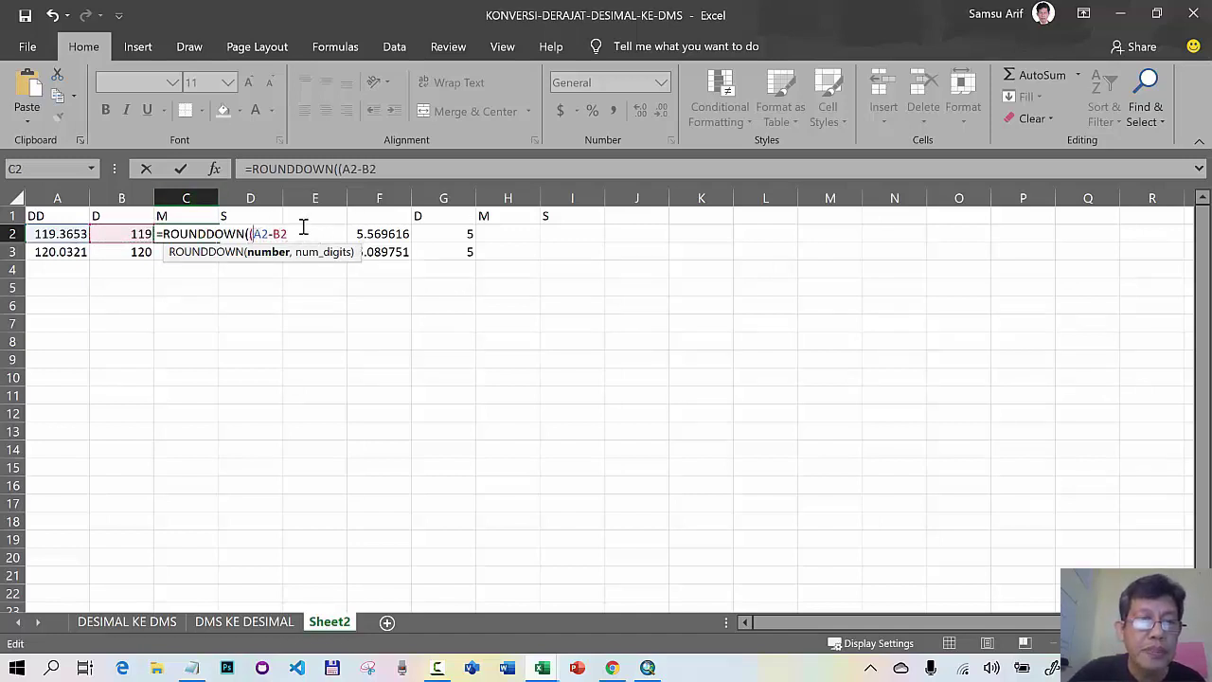
pyautogui.click(295, 232)
pyautogui.write(')')
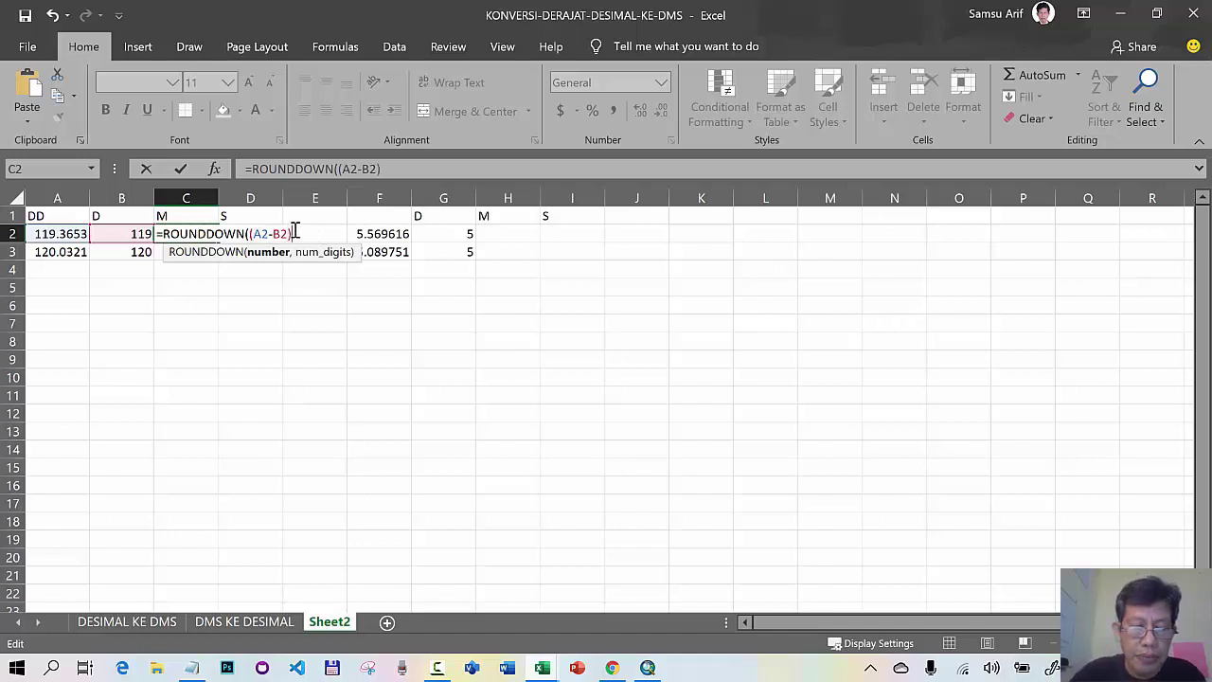
pyautogui.write('*60')
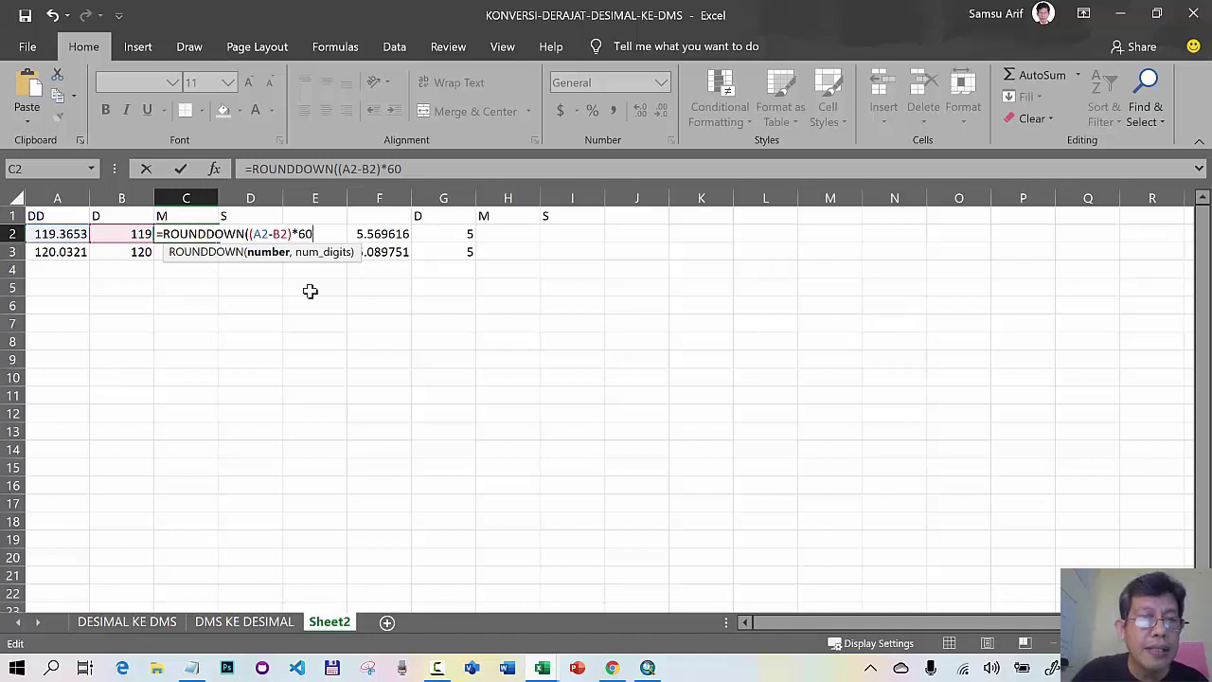
pyautogui.write(',')
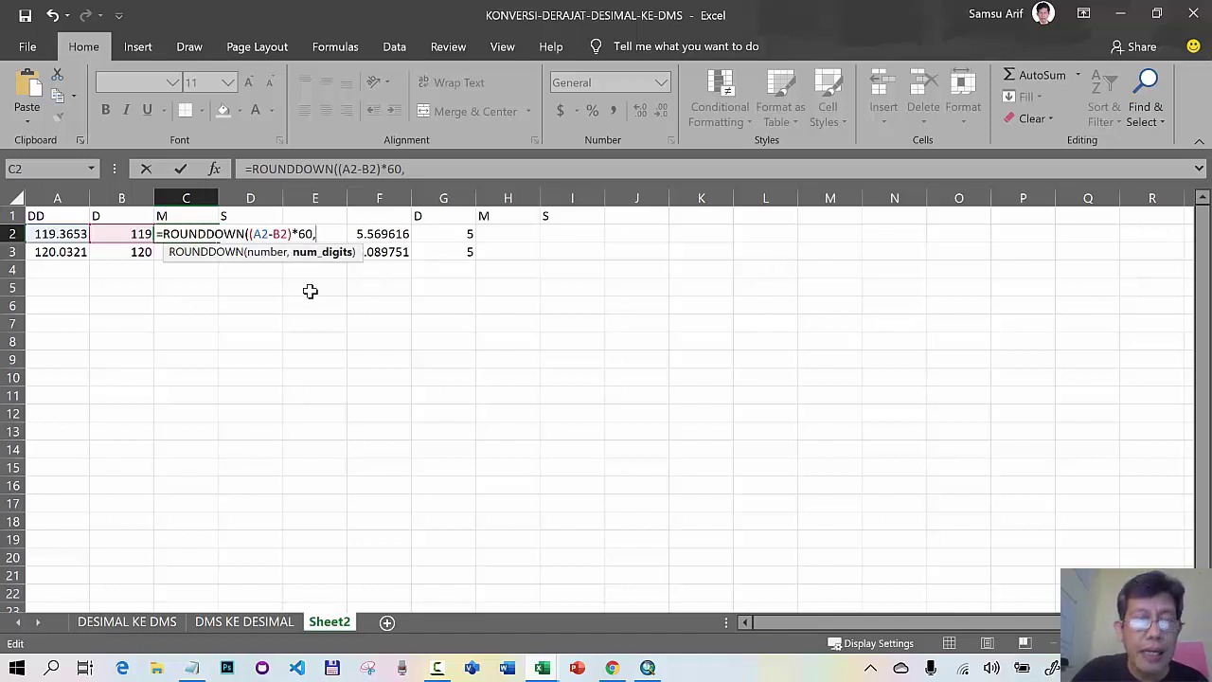
pyautogui.write('0)')
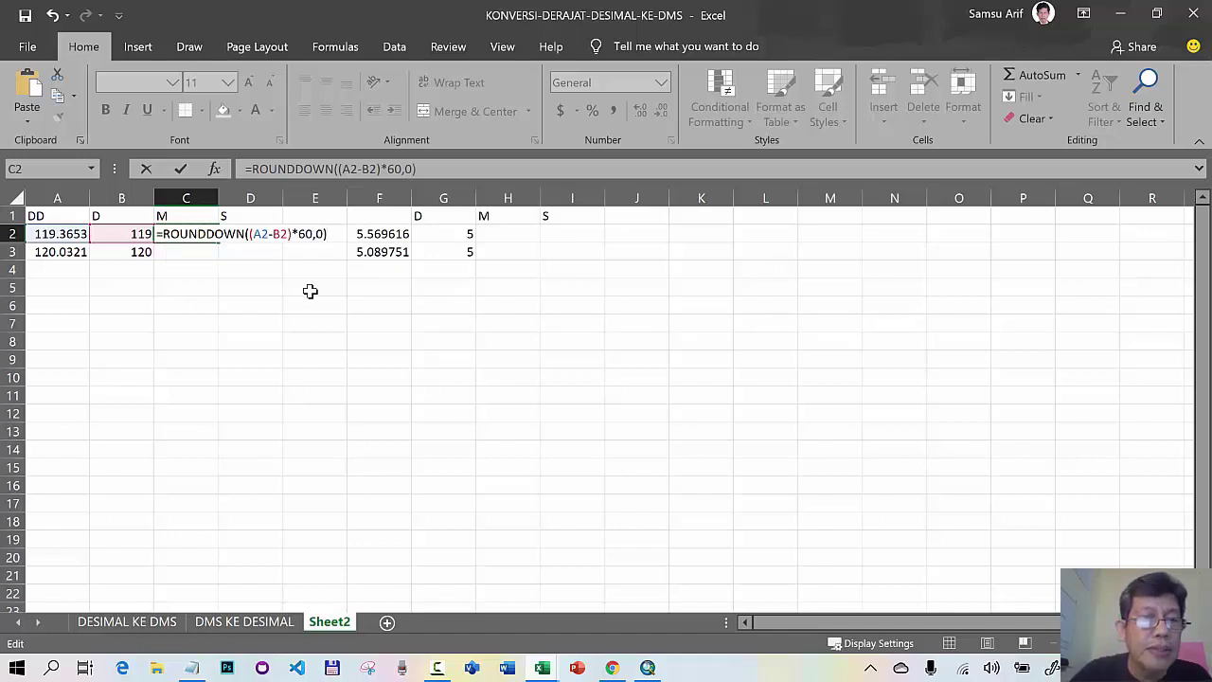
pyautogui.press('Return')
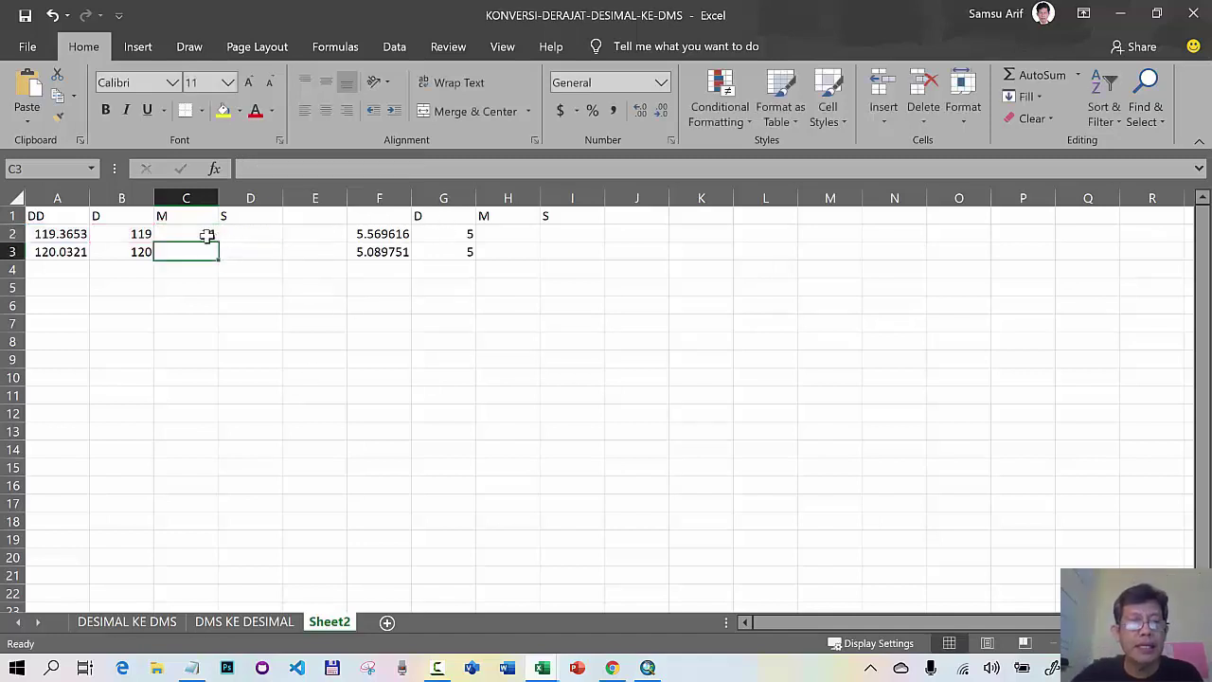
pyautogui.click(206, 235)
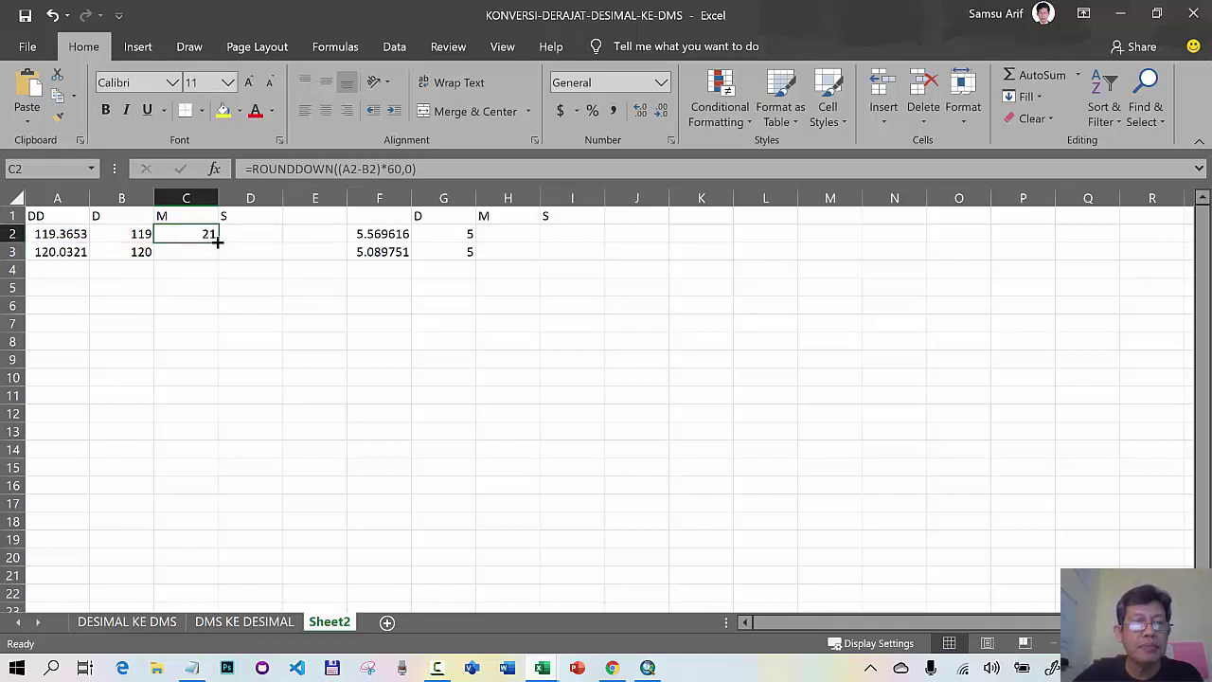
pyautogui.moveTo(217, 242); pyautogui.dragTo(217, 259)
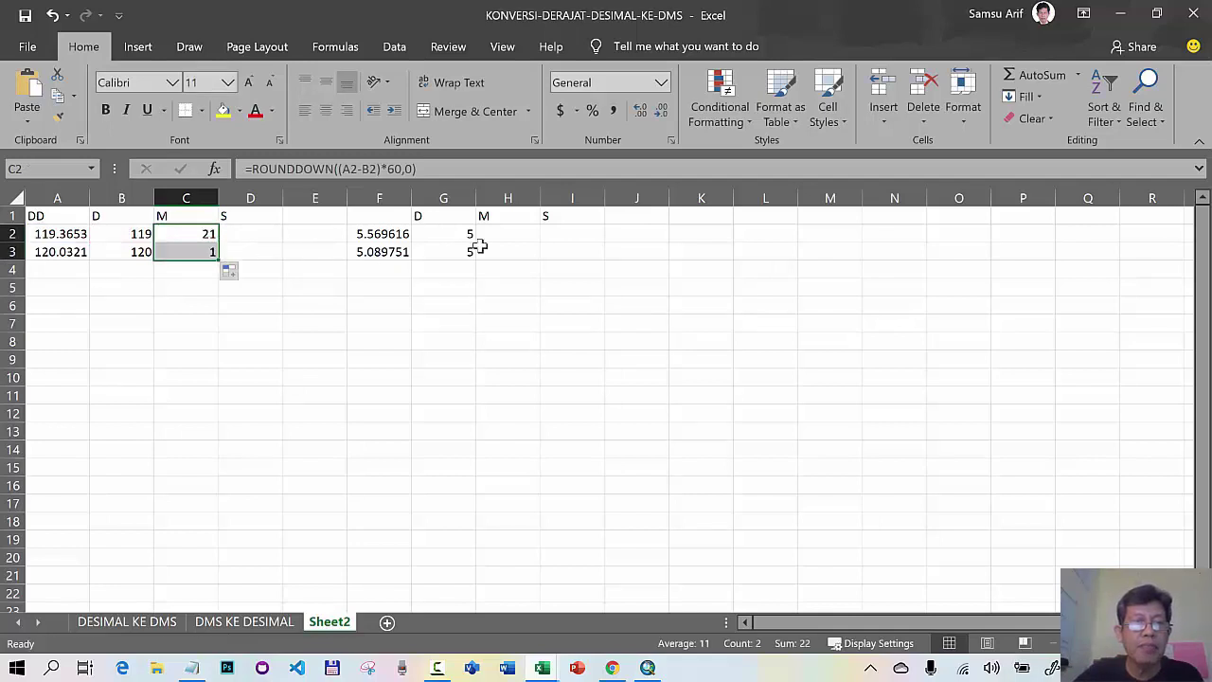
# - Enter the minutes formula =ROUNDDOWN((F2-G2)*60,0) in cell H2 and fill it down to H3
pyautogui.click(529, 235)
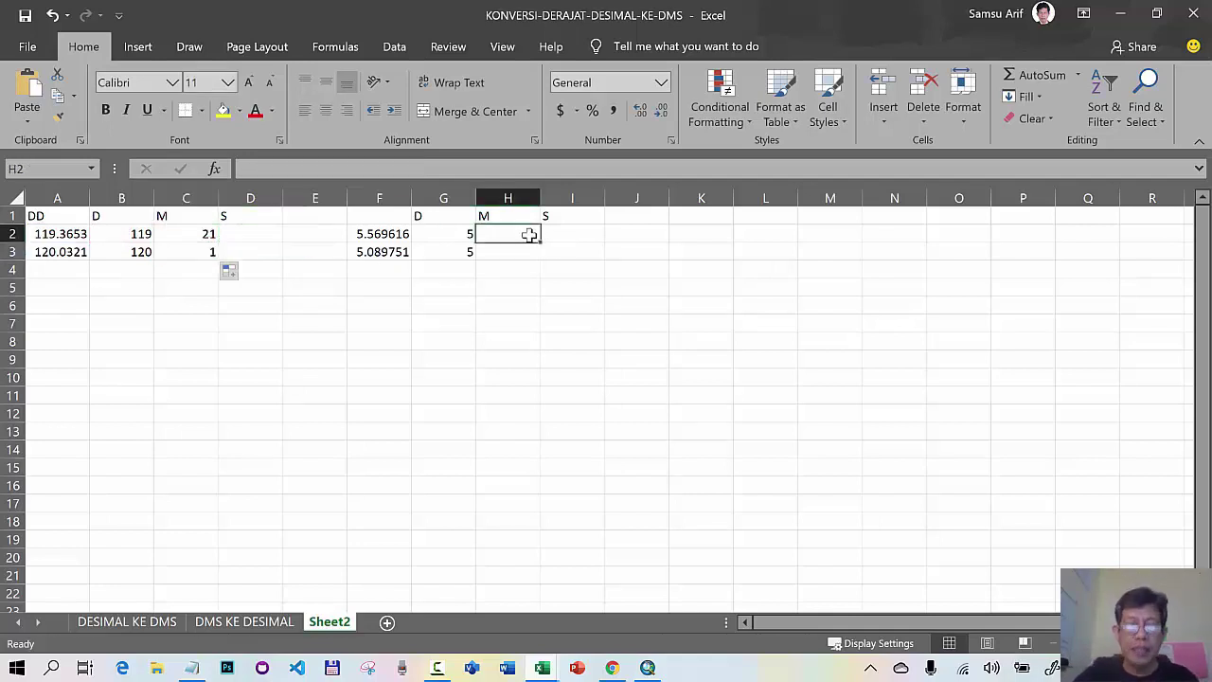
pyautogui.write('=ROU')
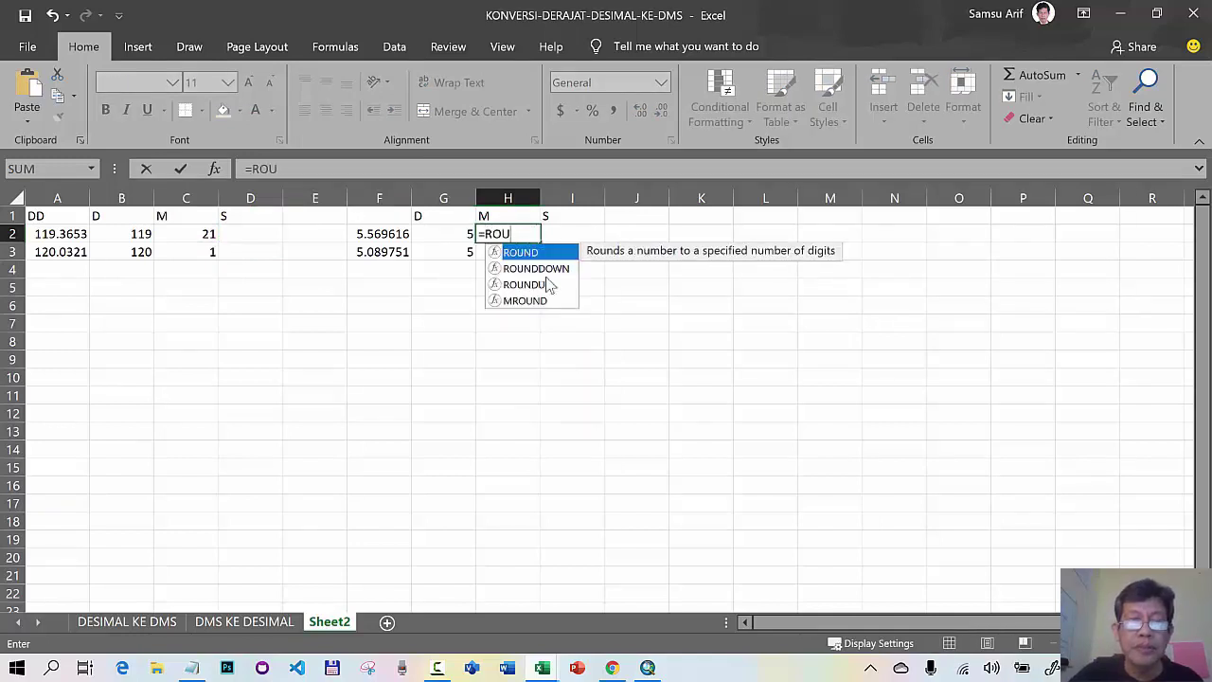
pyautogui.click(559, 269)
pyautogui.doubleClick(573, 267)
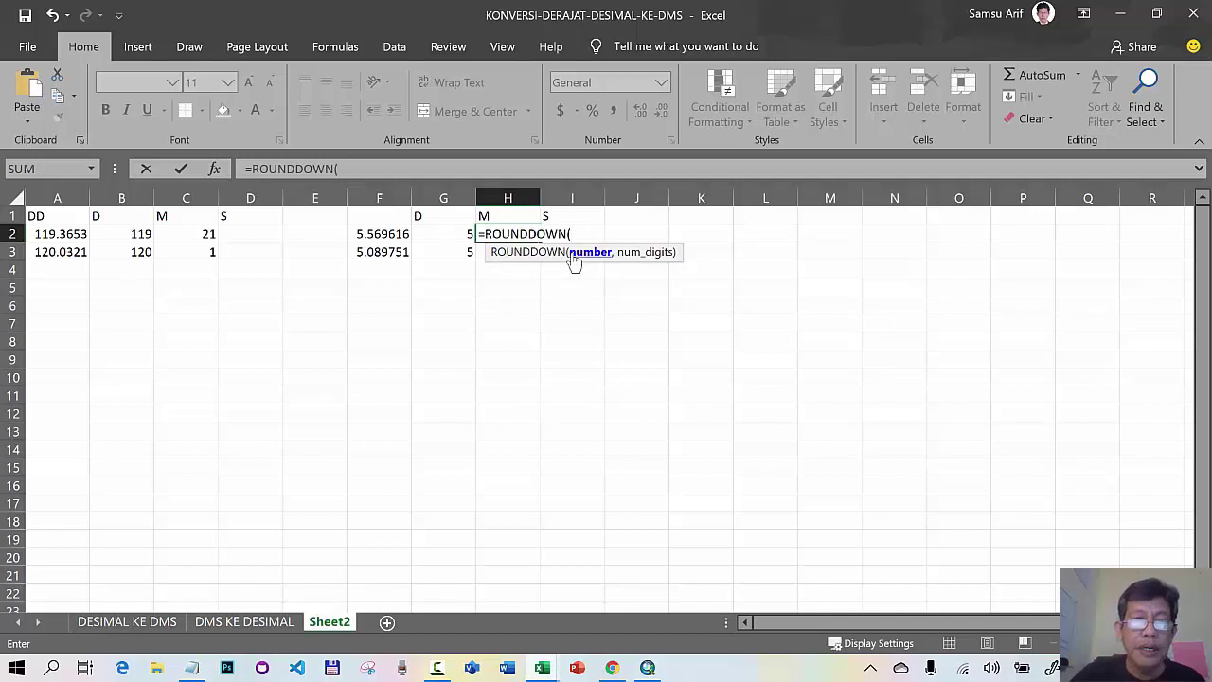
pyautogui.write('(')
pyautogui.click(398, 241)
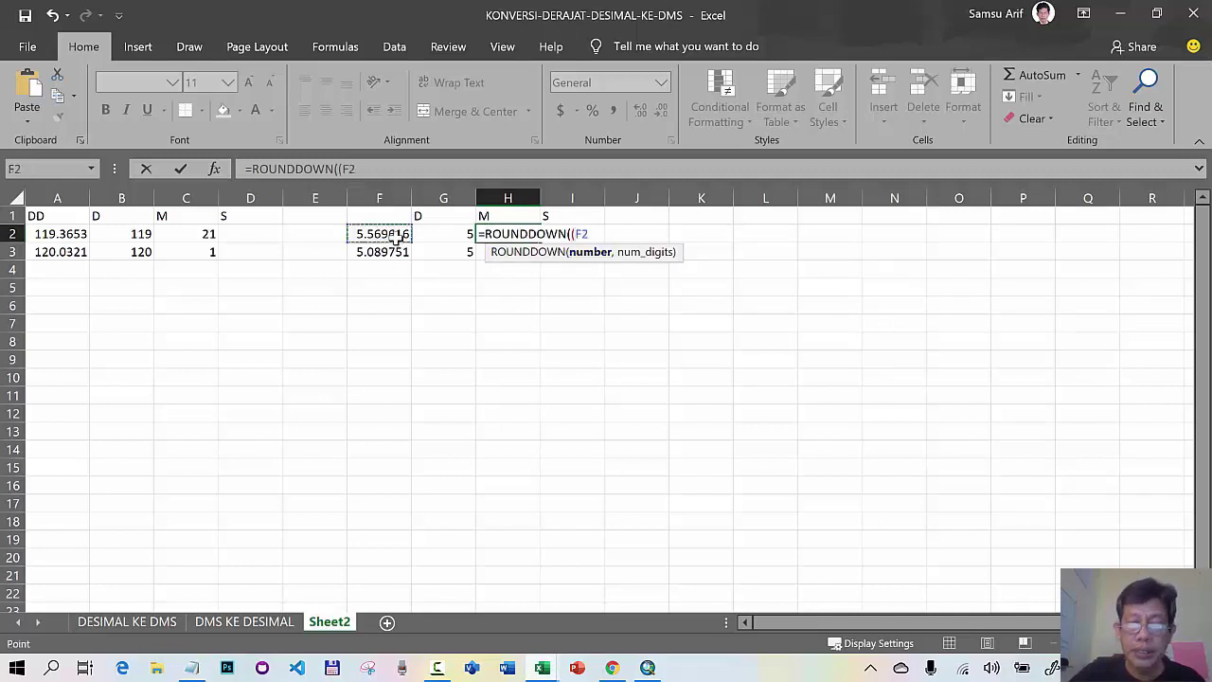
pyautogui.write('-')
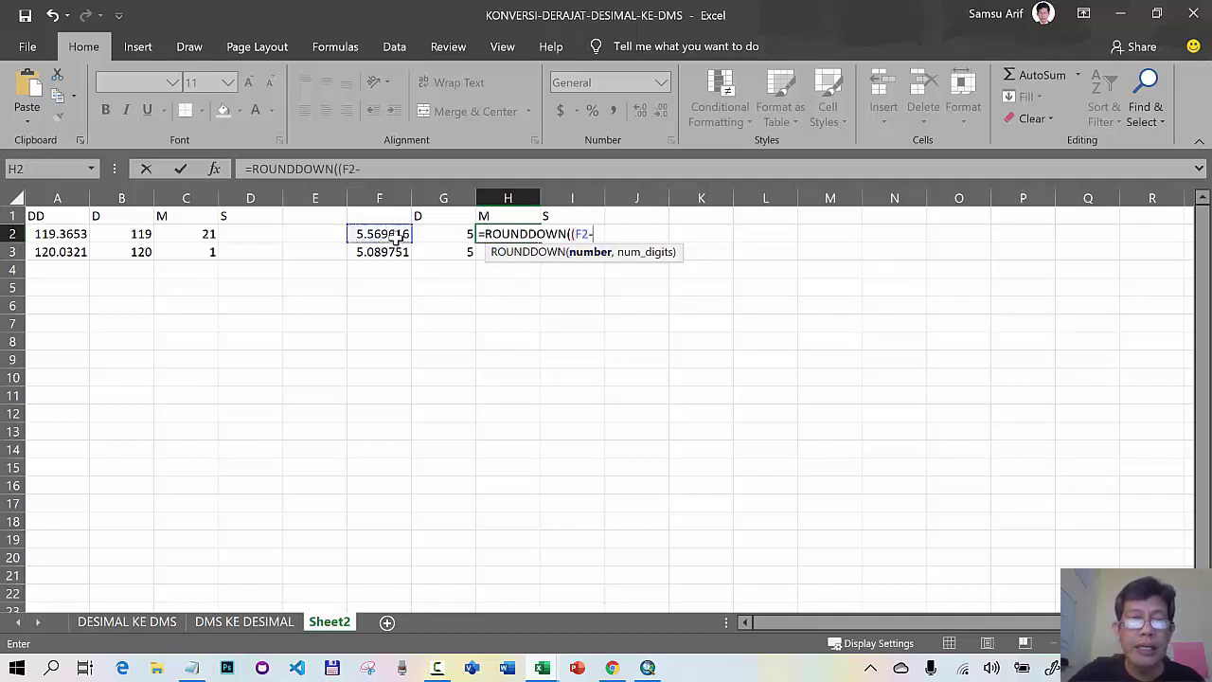
pyautogui.click(447, 234)
pyautogui.write(')*')
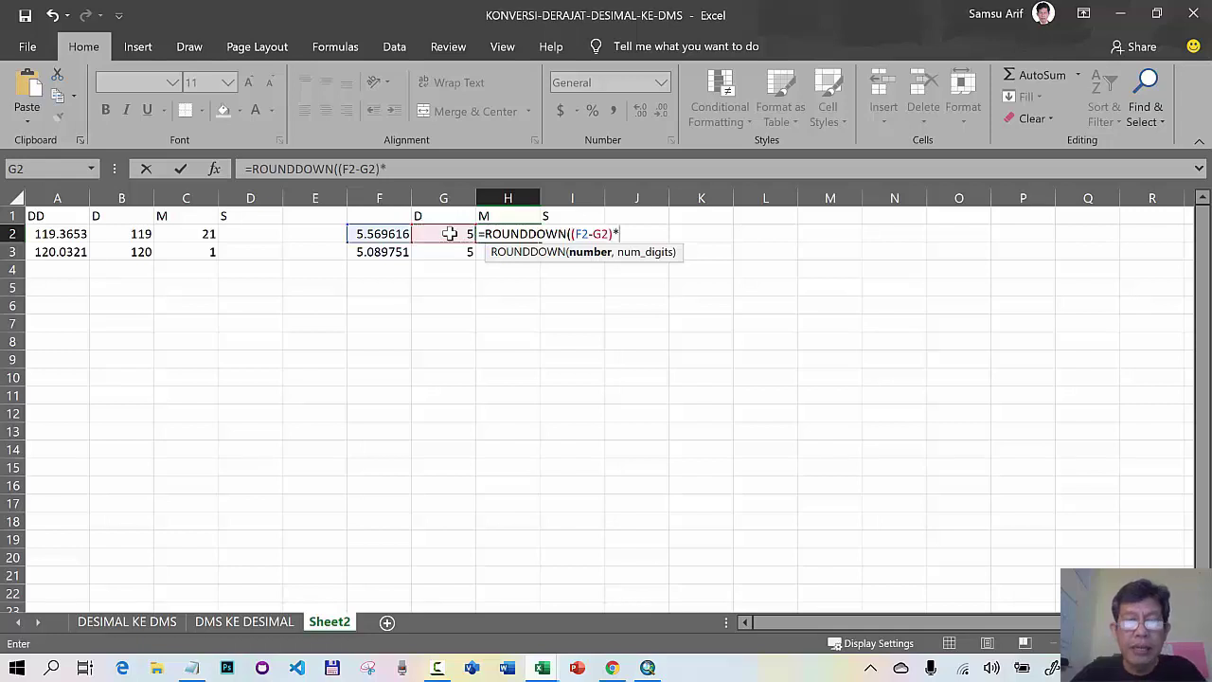
pyautogui.write('60')
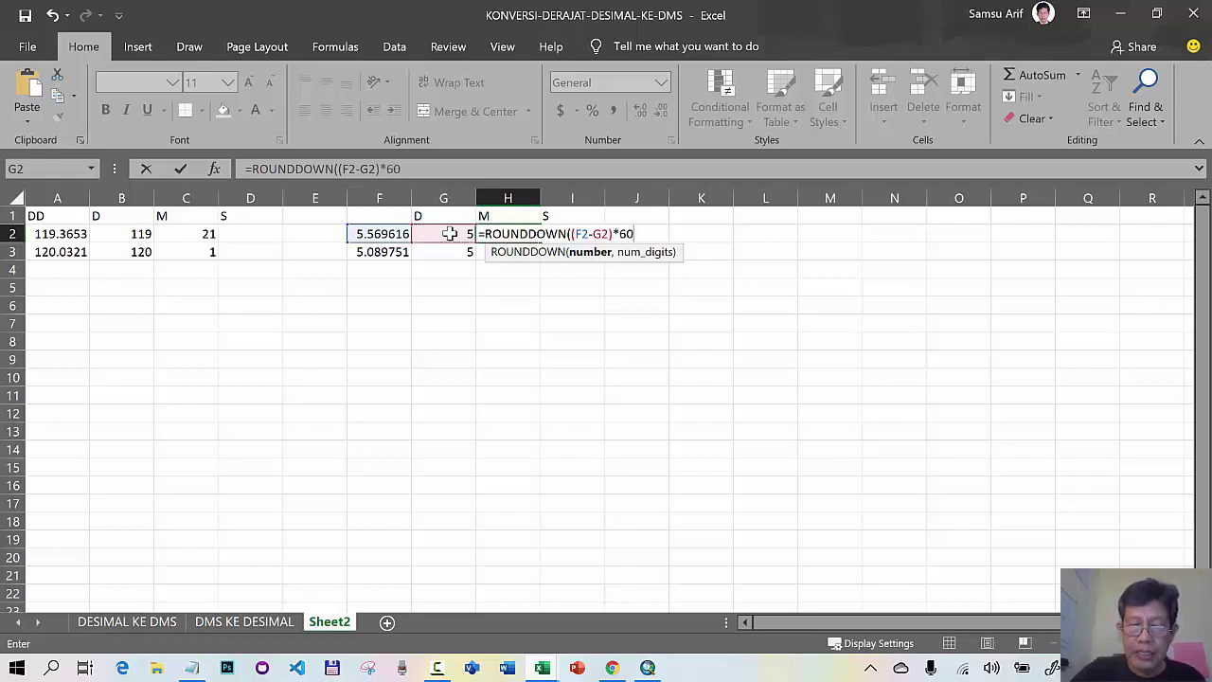
pyautogui.write(',0)')
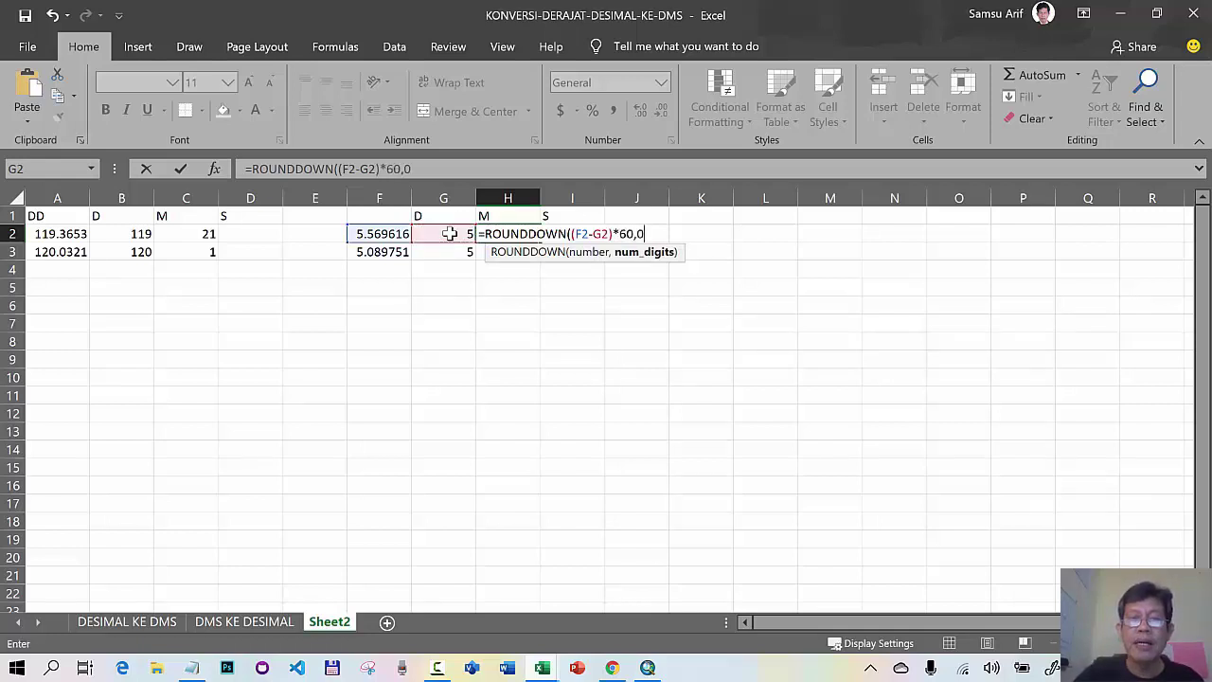
pyautogui.press('Return')
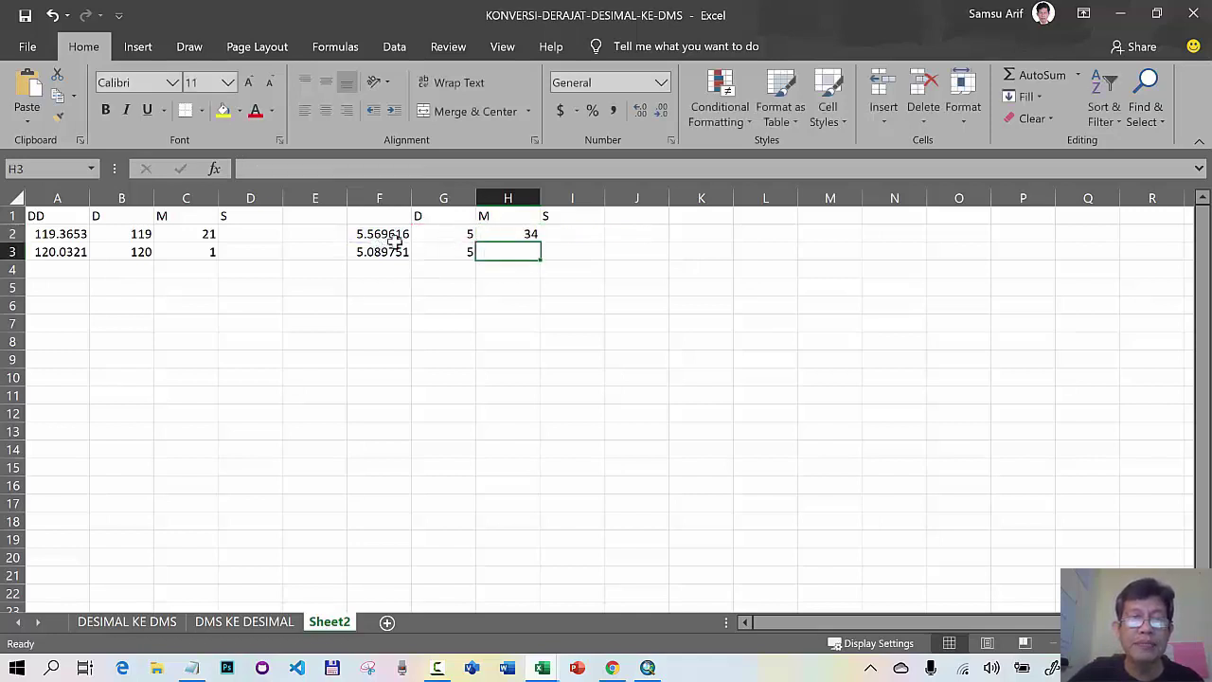
pyautogui.click(500, 235)
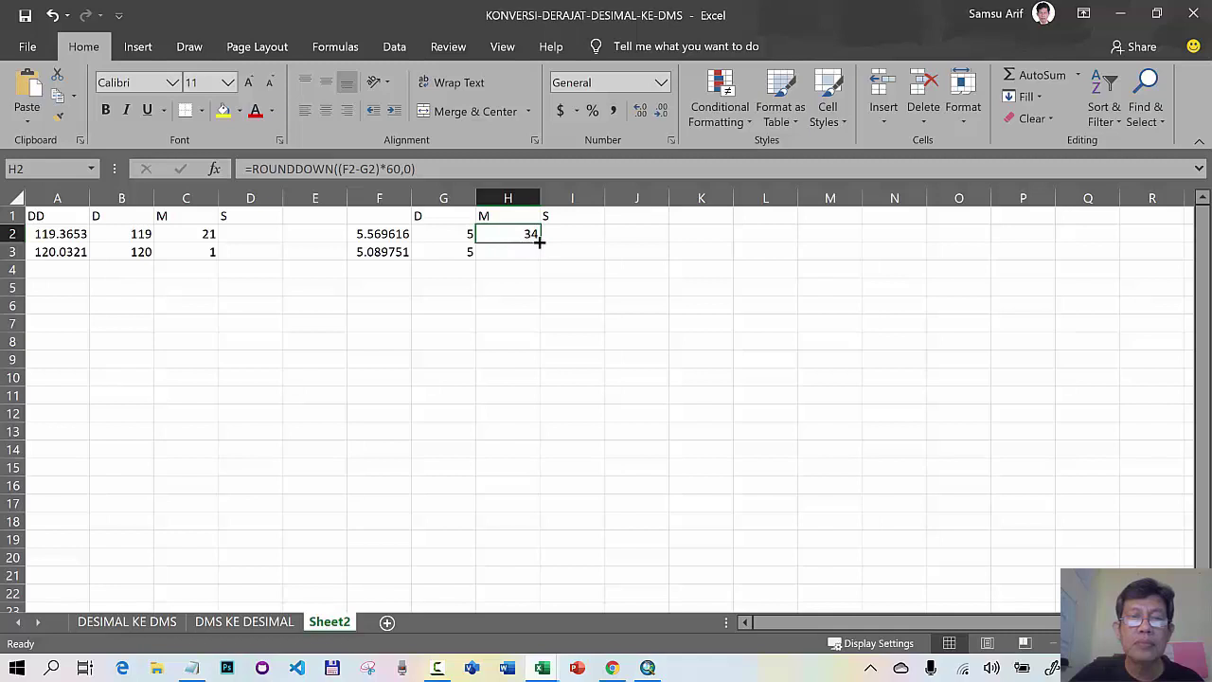
pyautogui.moveTo(540, 242); pyautogui.dragTo(542, 254)
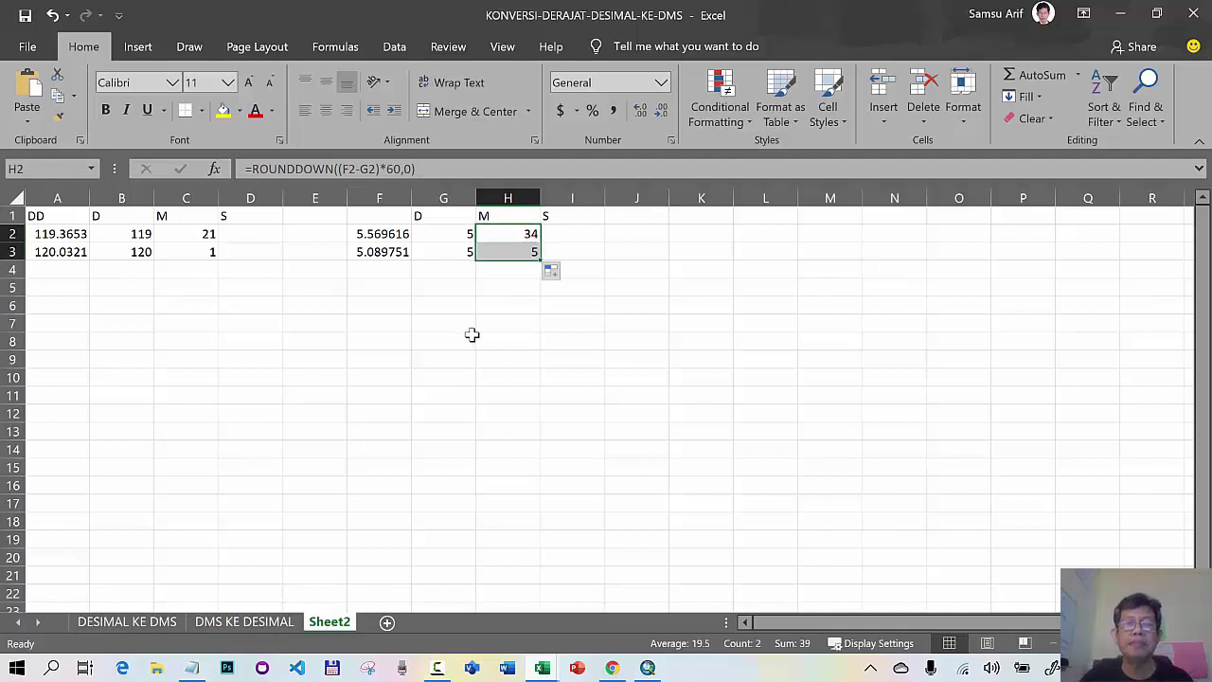
# - Examine the degree and minute formulas in B2 and C2 and the decimal value in A2, ending with the seconds cell D2 selected
pyautogui.click(266, 237)
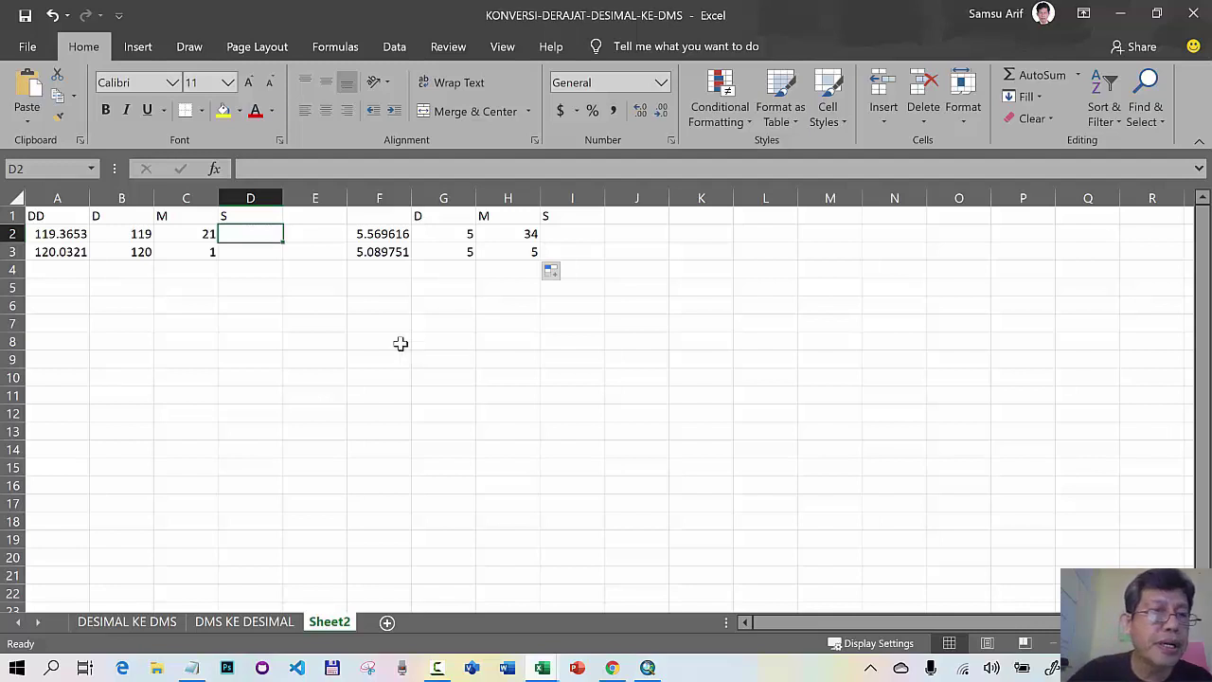
pyautogui.click(140, 234)
pyautogui.click(190, 234)
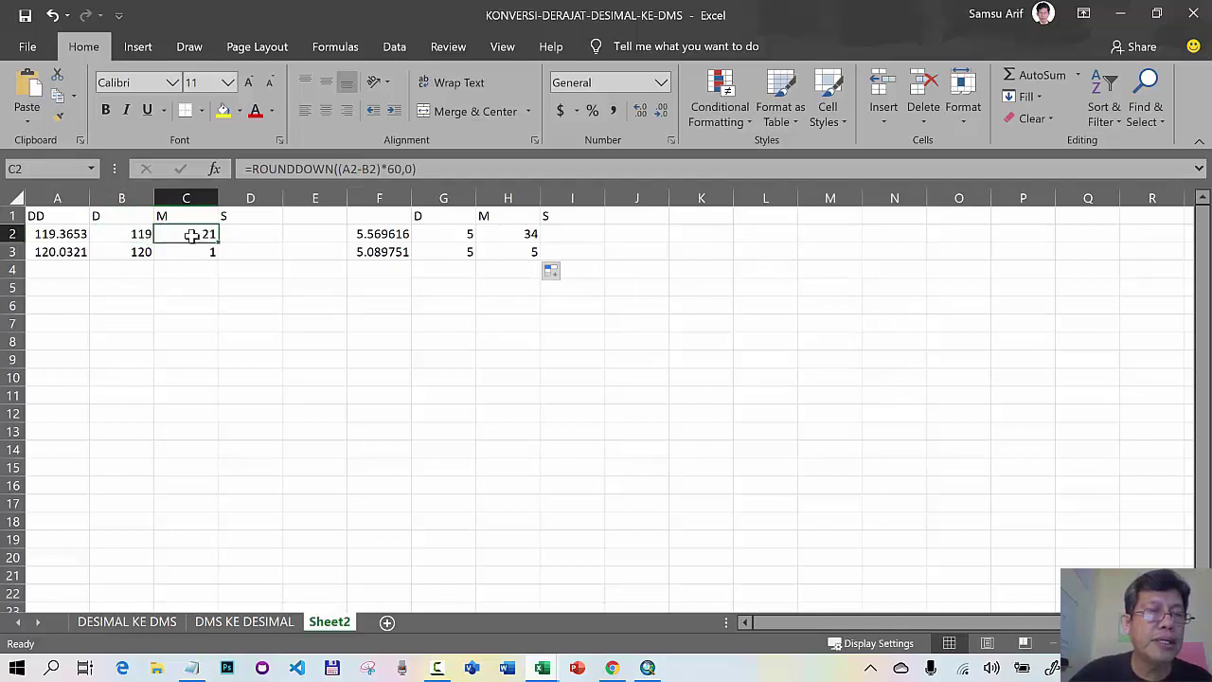
pyautogui.click(139, 237)
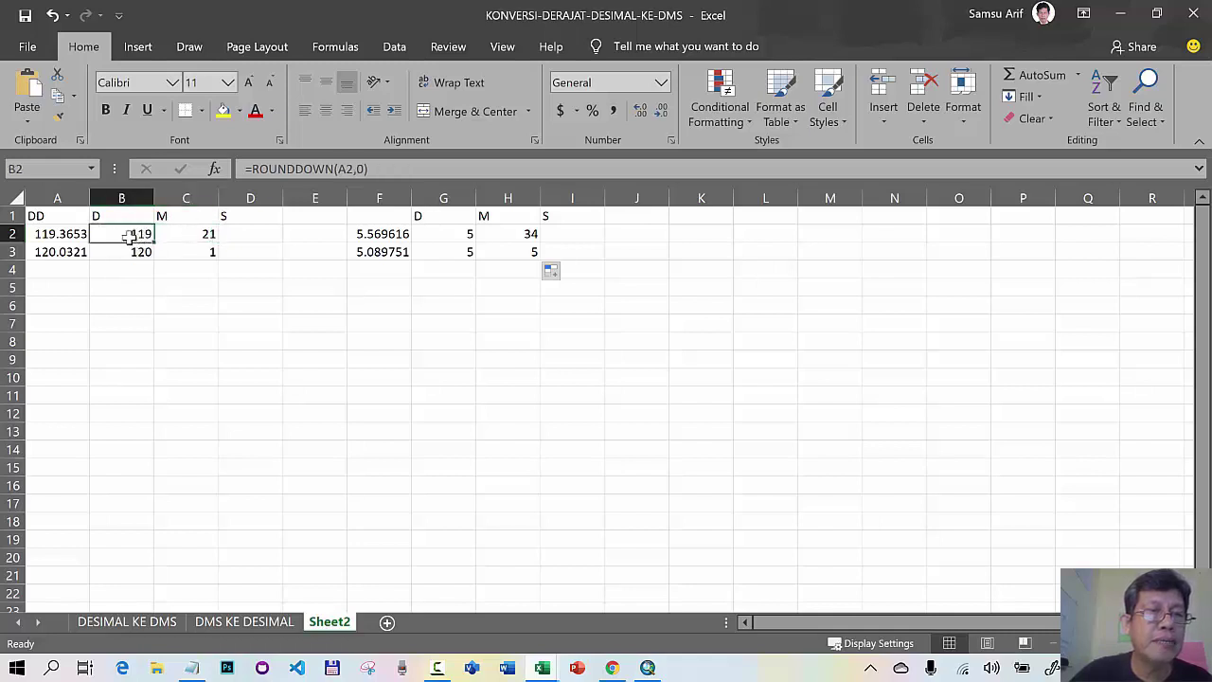
pyautogui.click(182, 232)
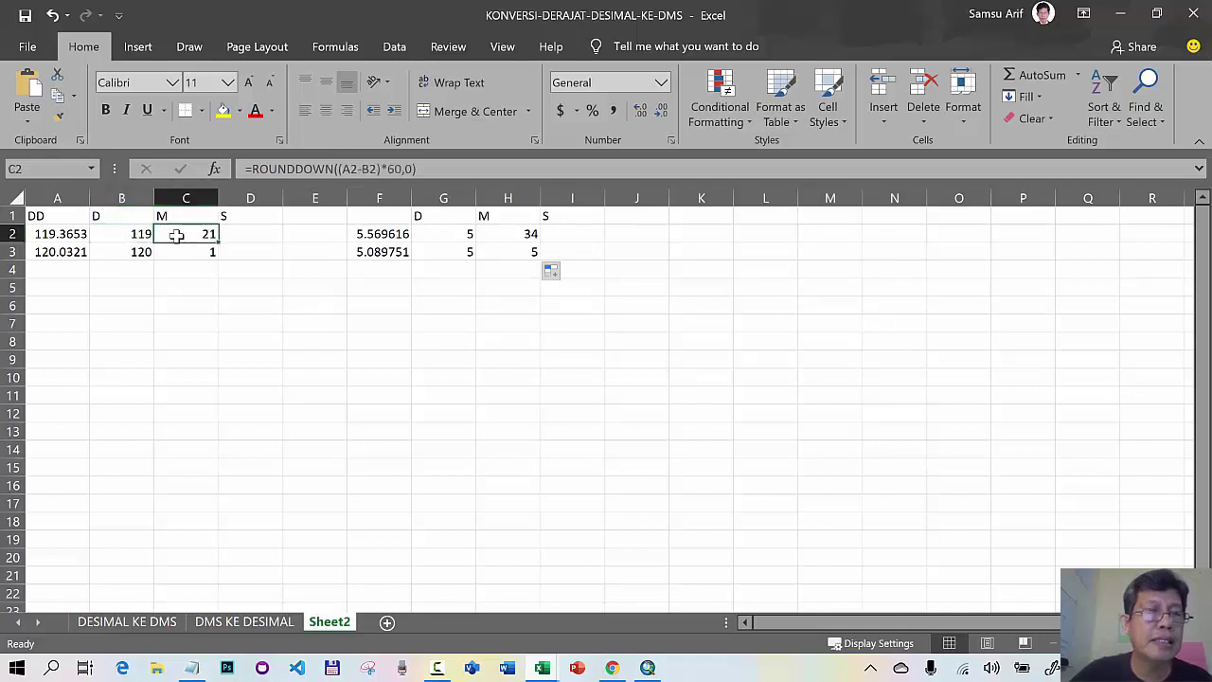
pyautogui.click(57, 236)
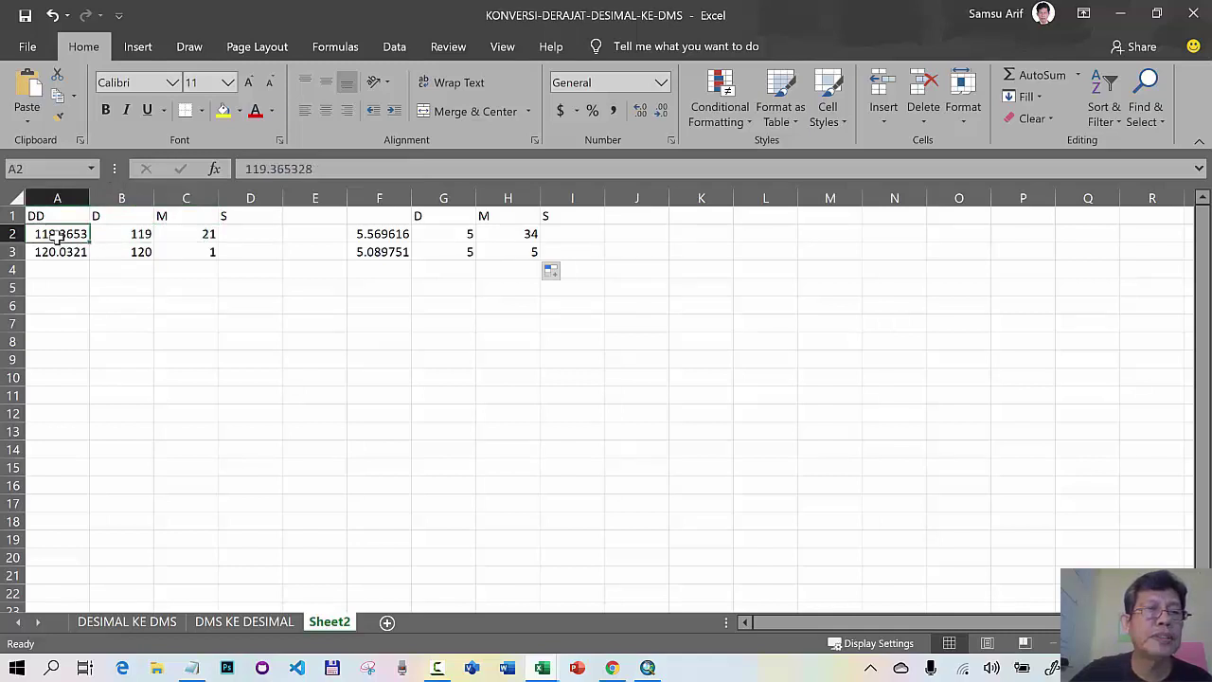
pyautogui.click(257, 233)
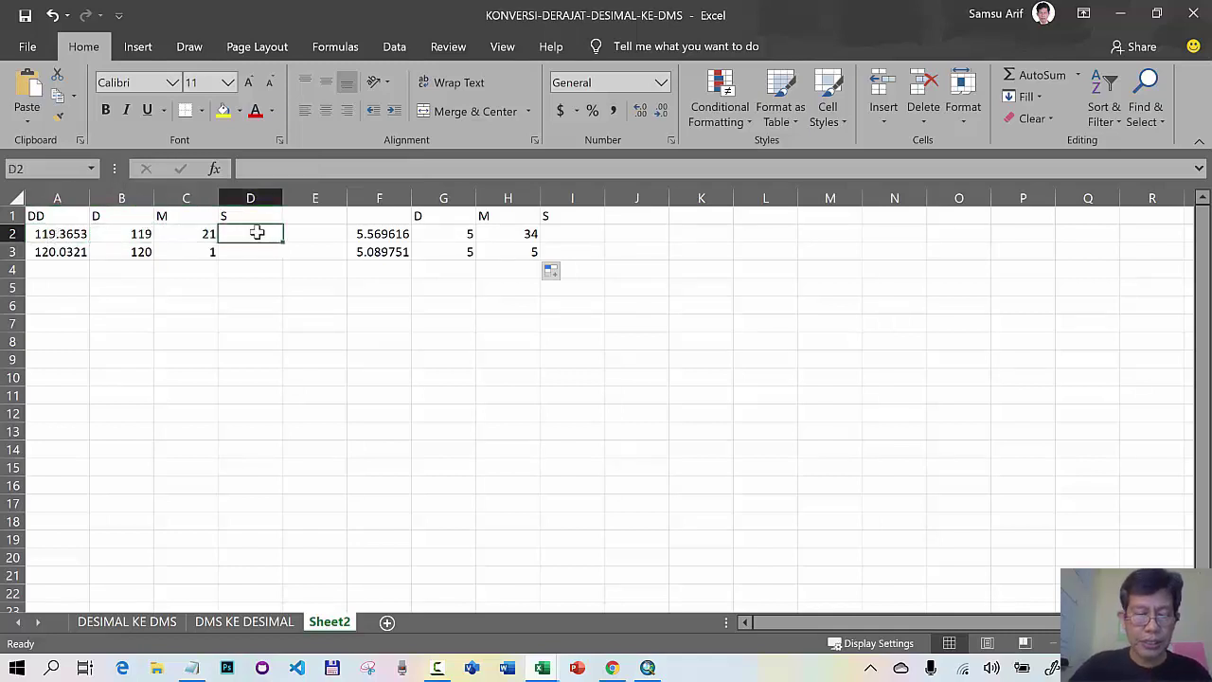
# - Enter the seconds formula =ROUNDDOWN((A2-(B2+C2/60))*3600,3) in cell D2 and fill it down to D3
pyautogui.write('=ROUND')
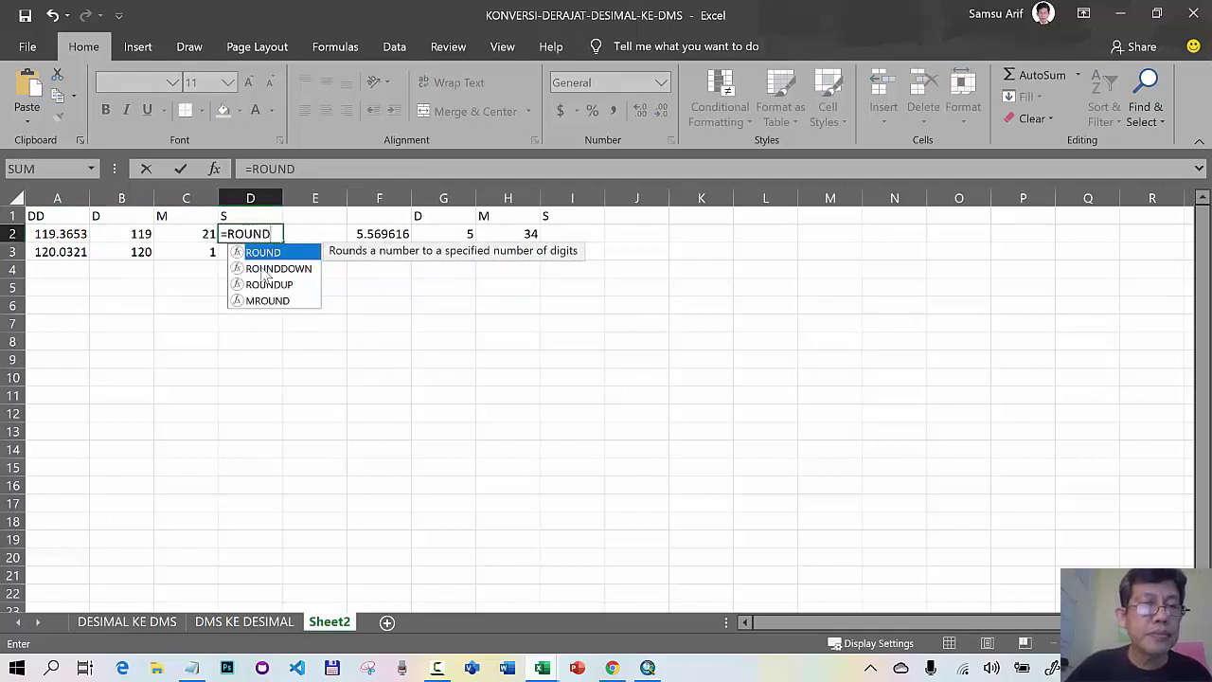
pyautogui.click(276, 270)
pyautogui.doubleClick(276, 270)
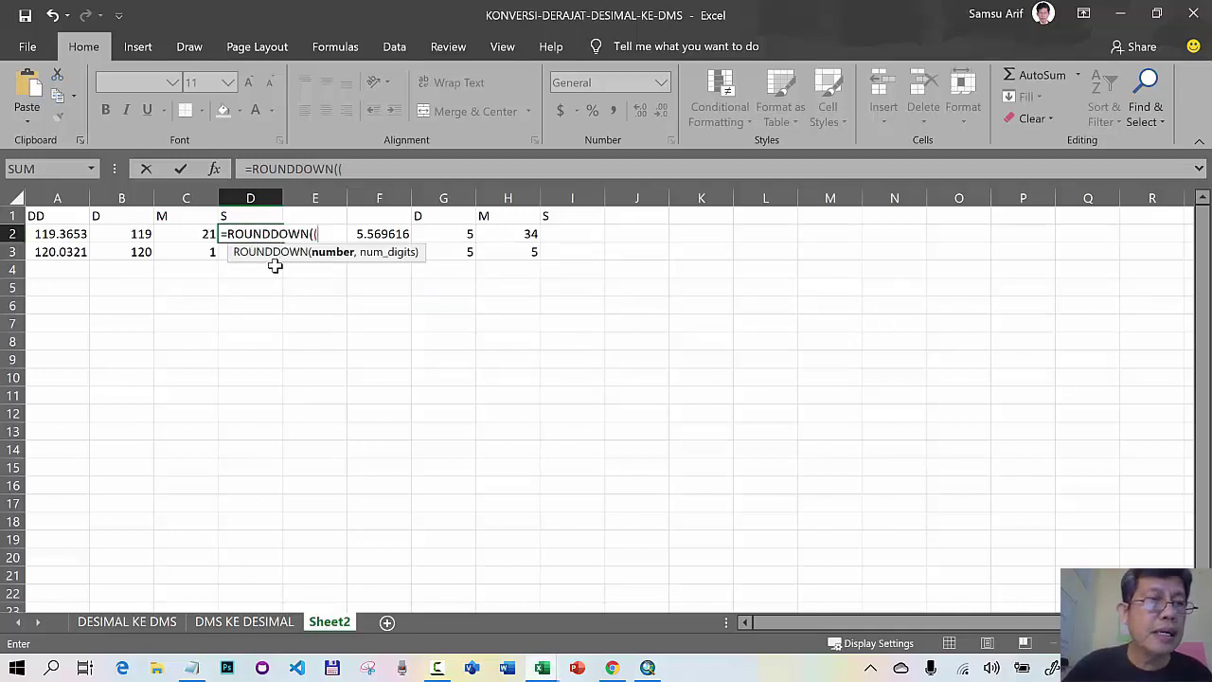
pyautogui.click(62, 237)
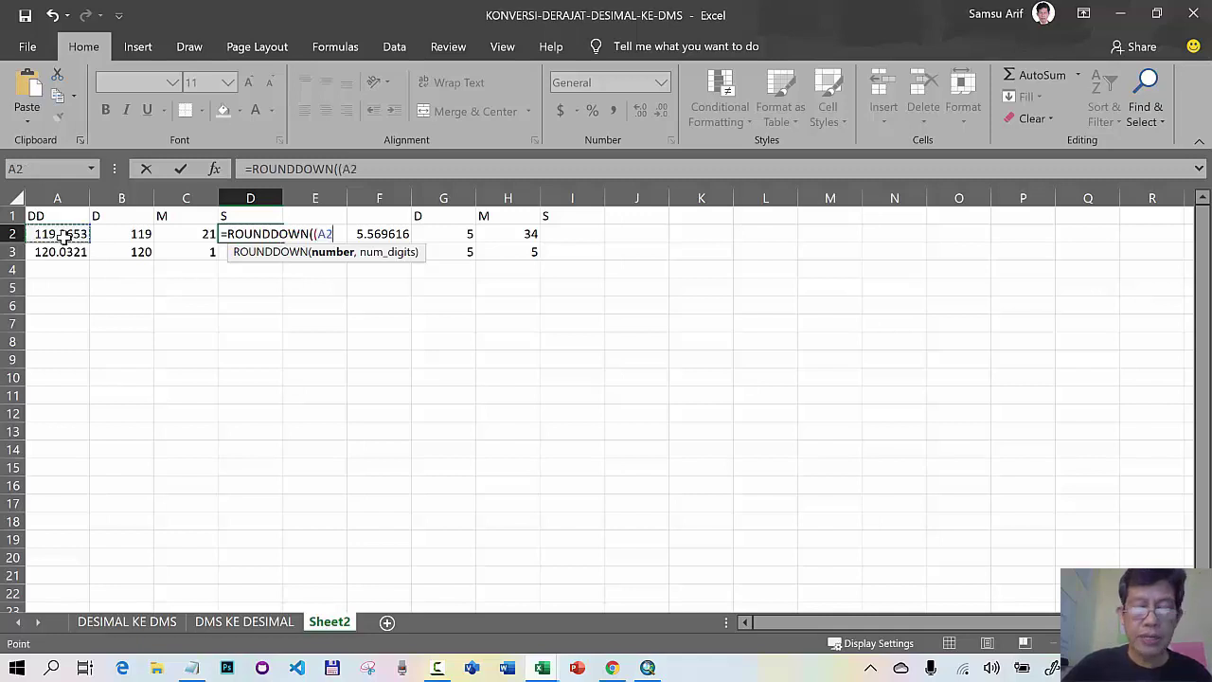
pyautogui.write('-')
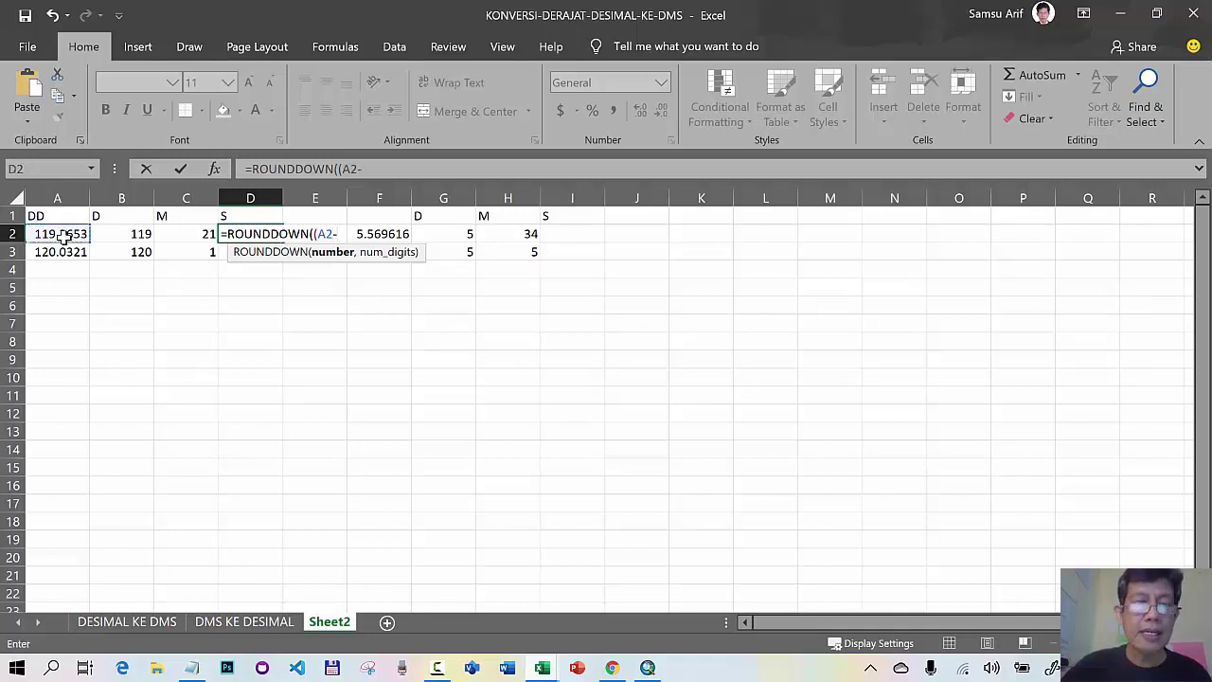
pyautogui.write('(')
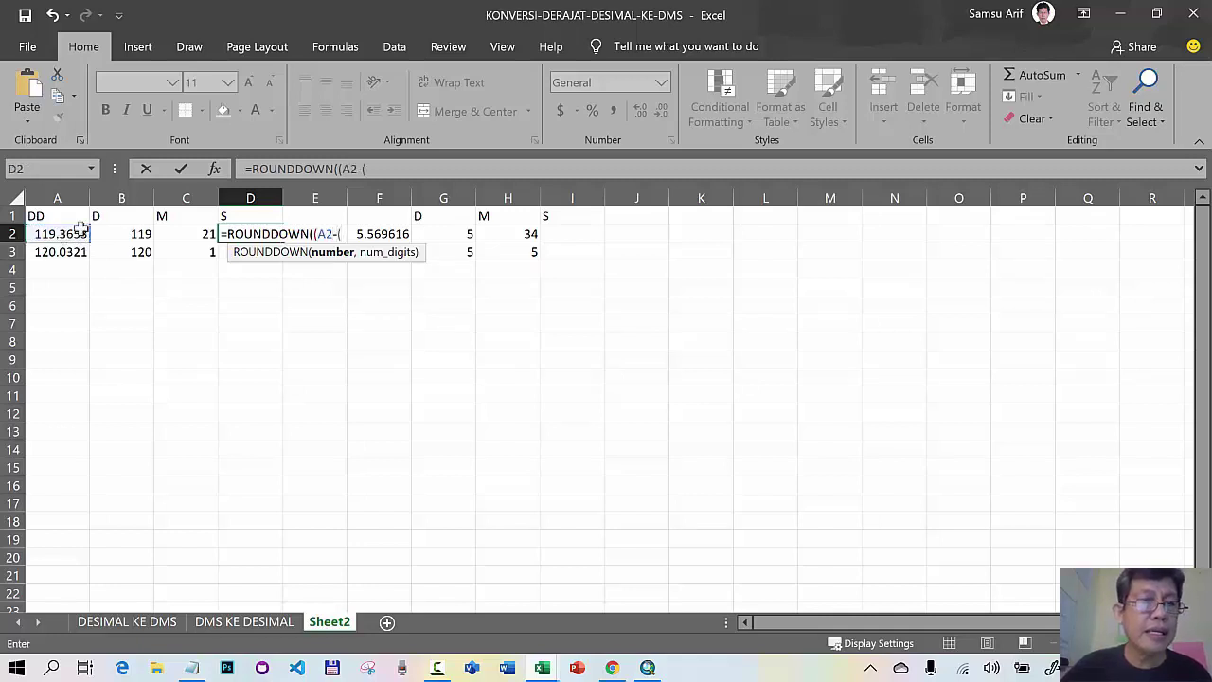
pyautogui.click(128, 234)
pyautogui.write('+')
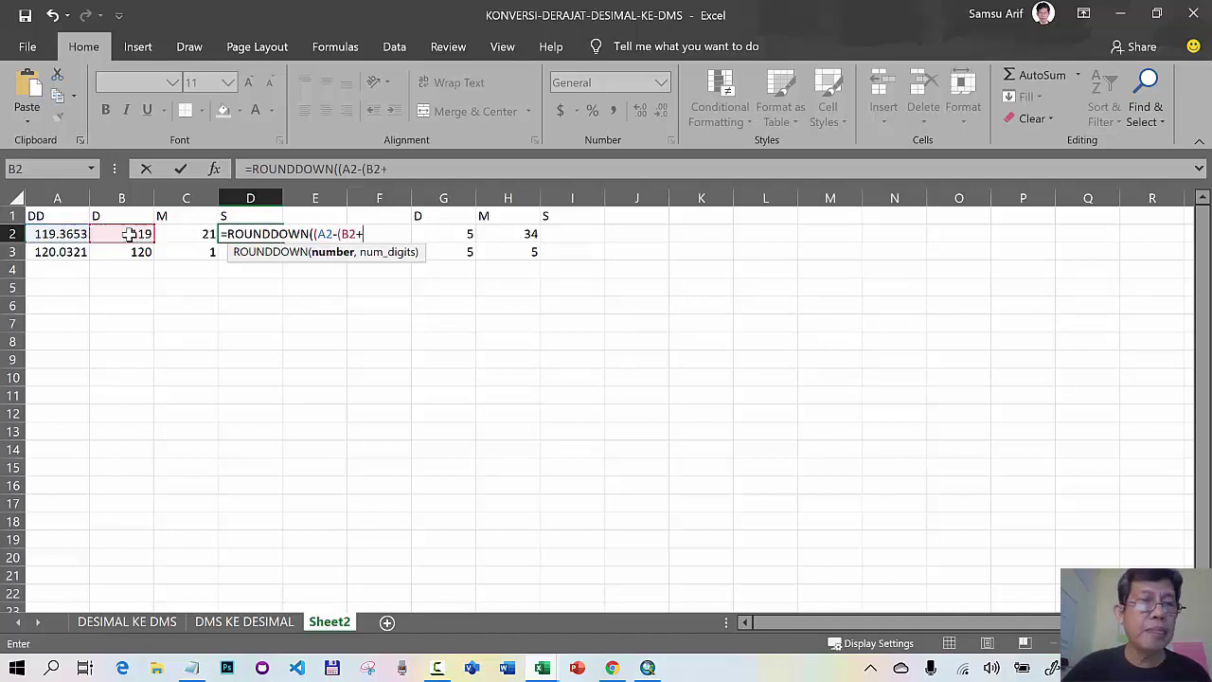
pyautogui.click(189, 234)
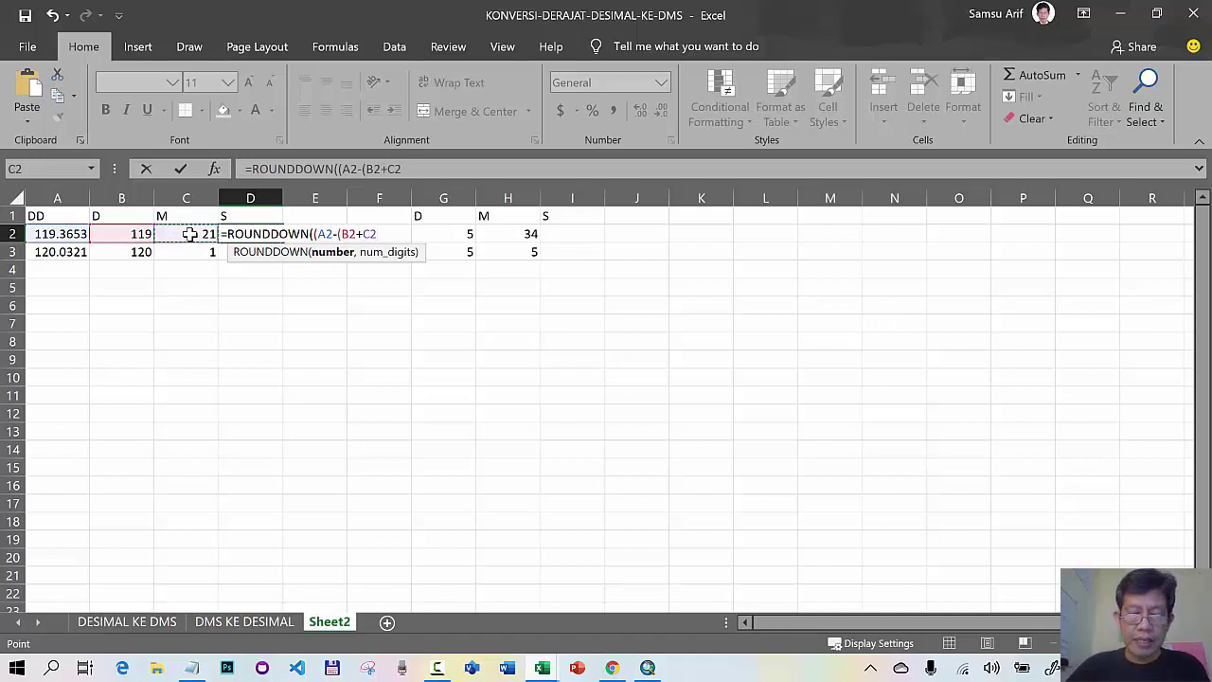
pyautogui.write('/60')
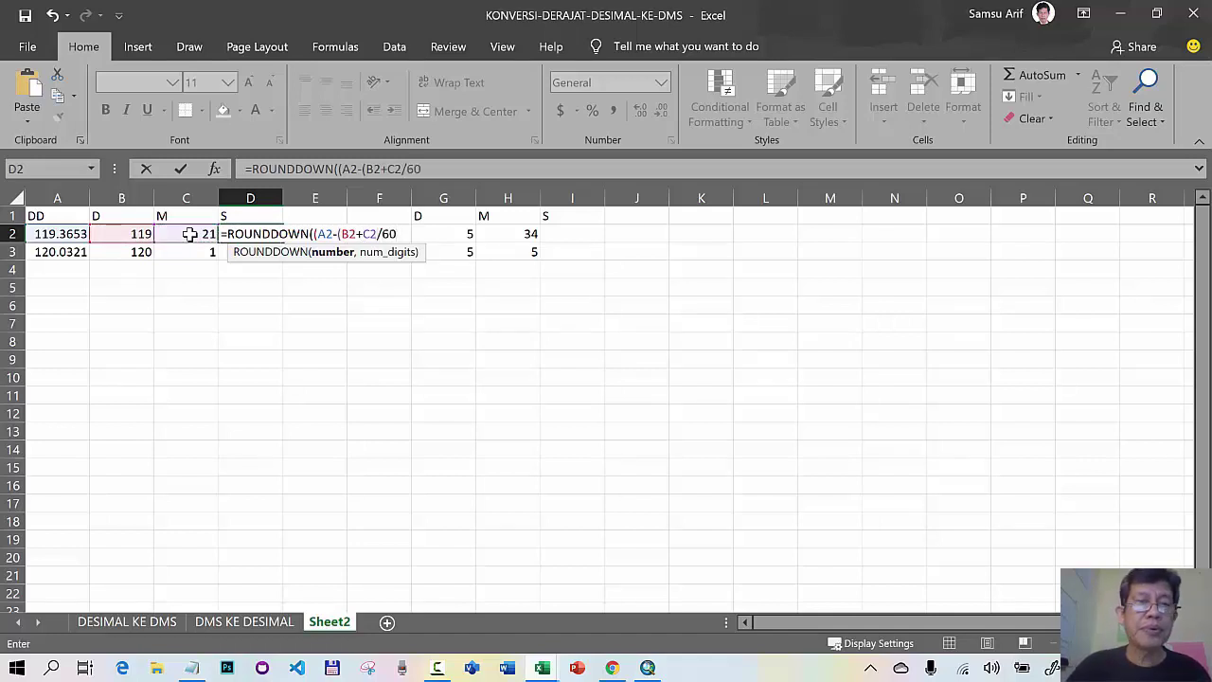
pyautogui.write(')))')
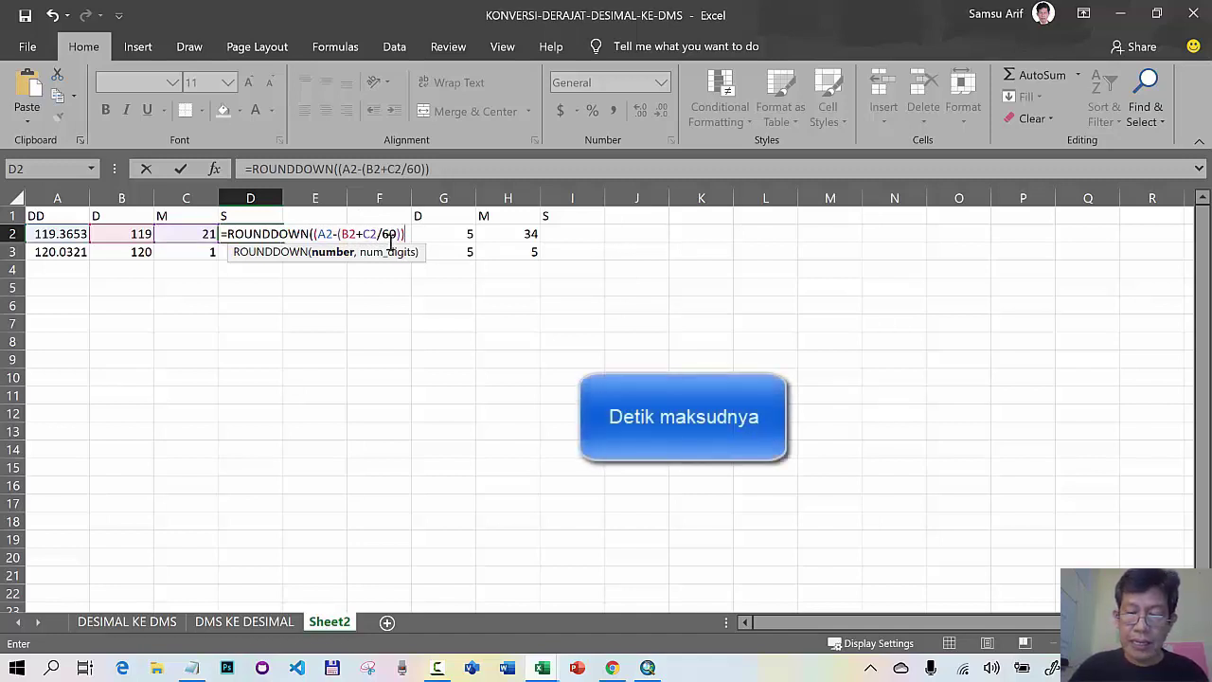
pyautogui.write('*')
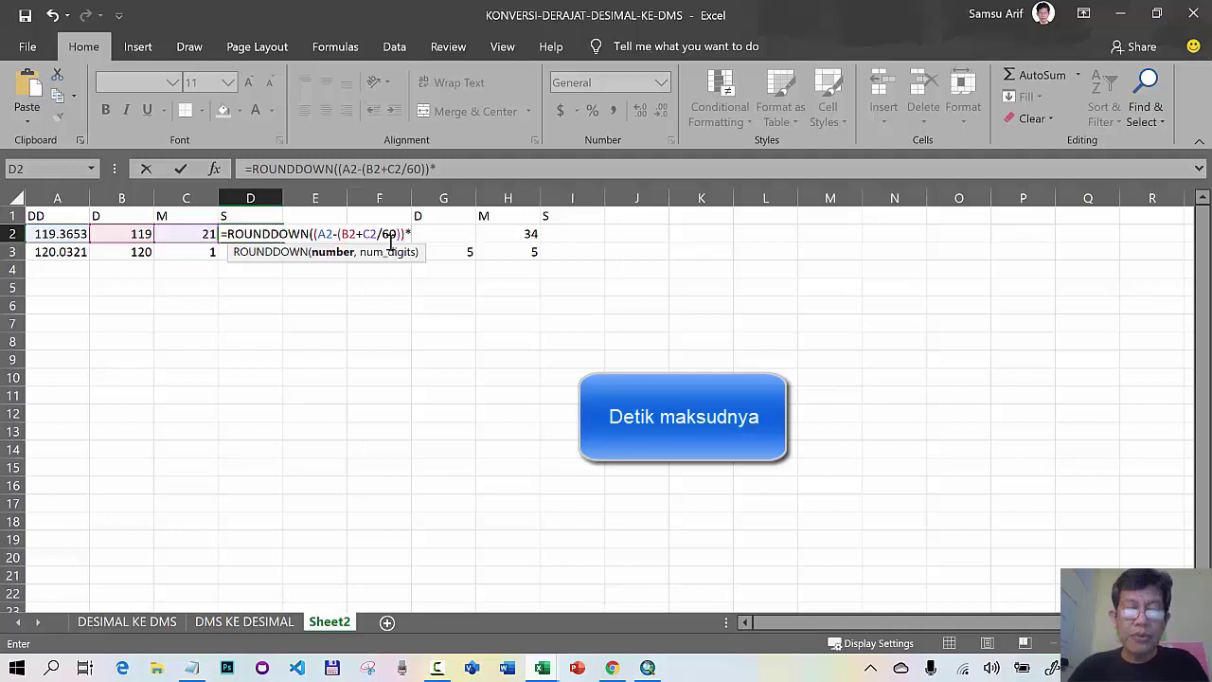
pyautogui.write('3600')
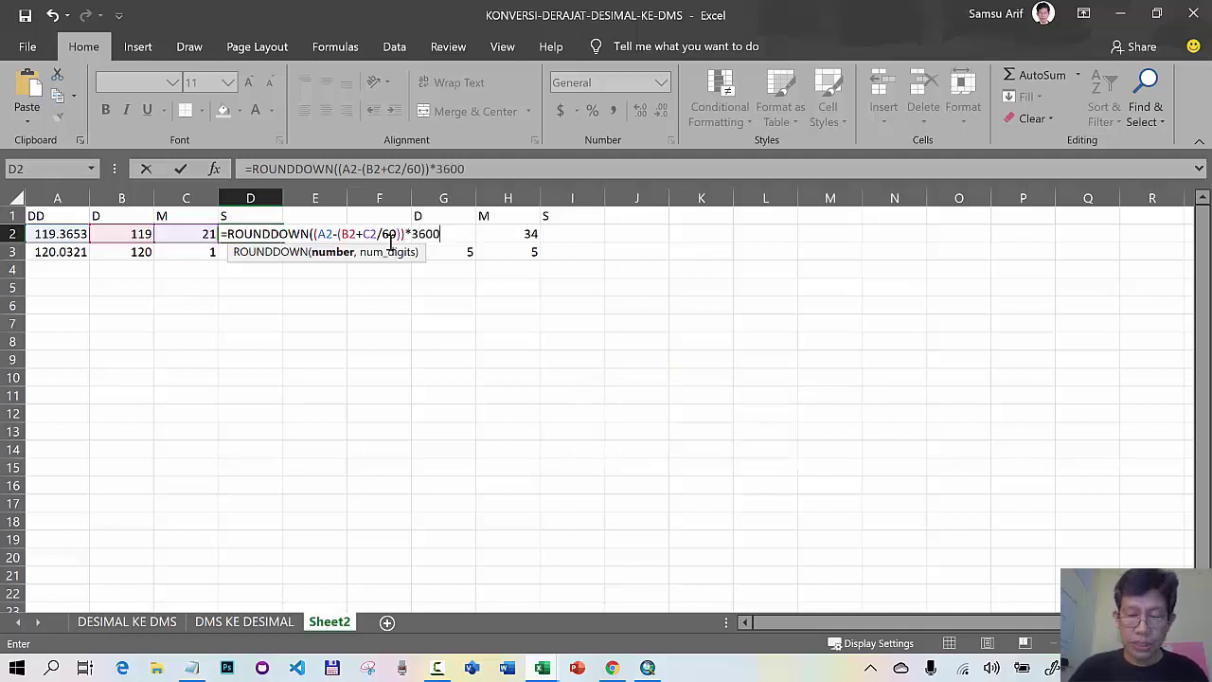
pyautogui.write(',')
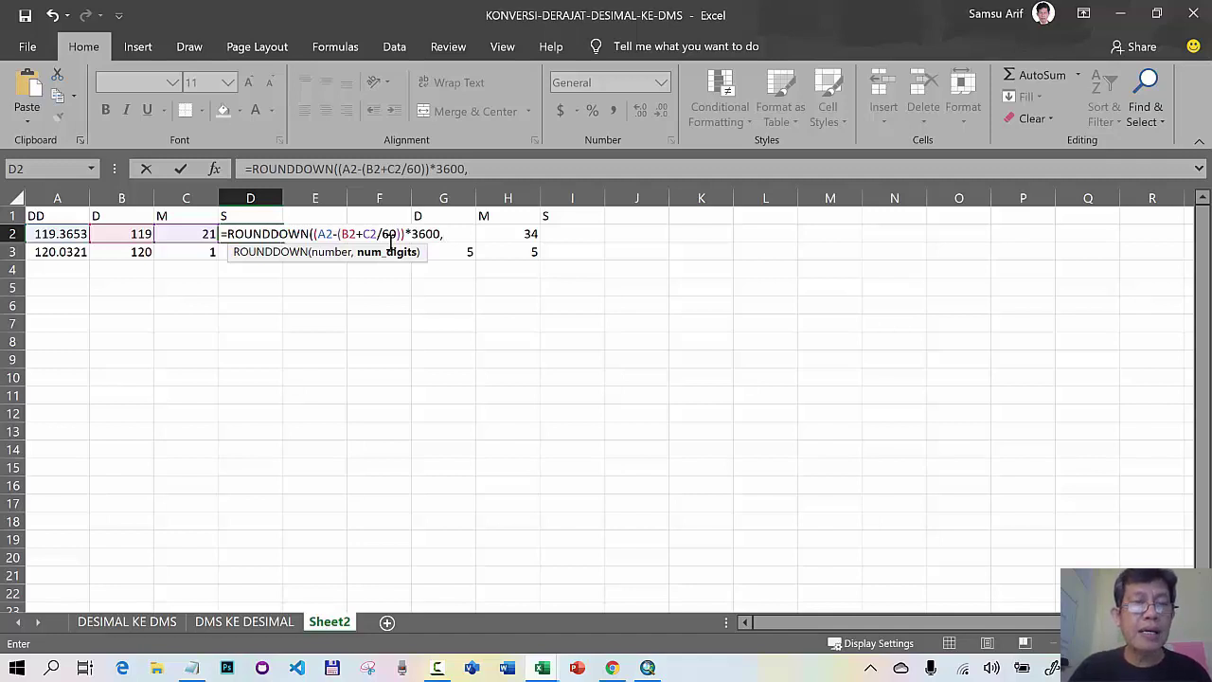
pyautogui.write('3')
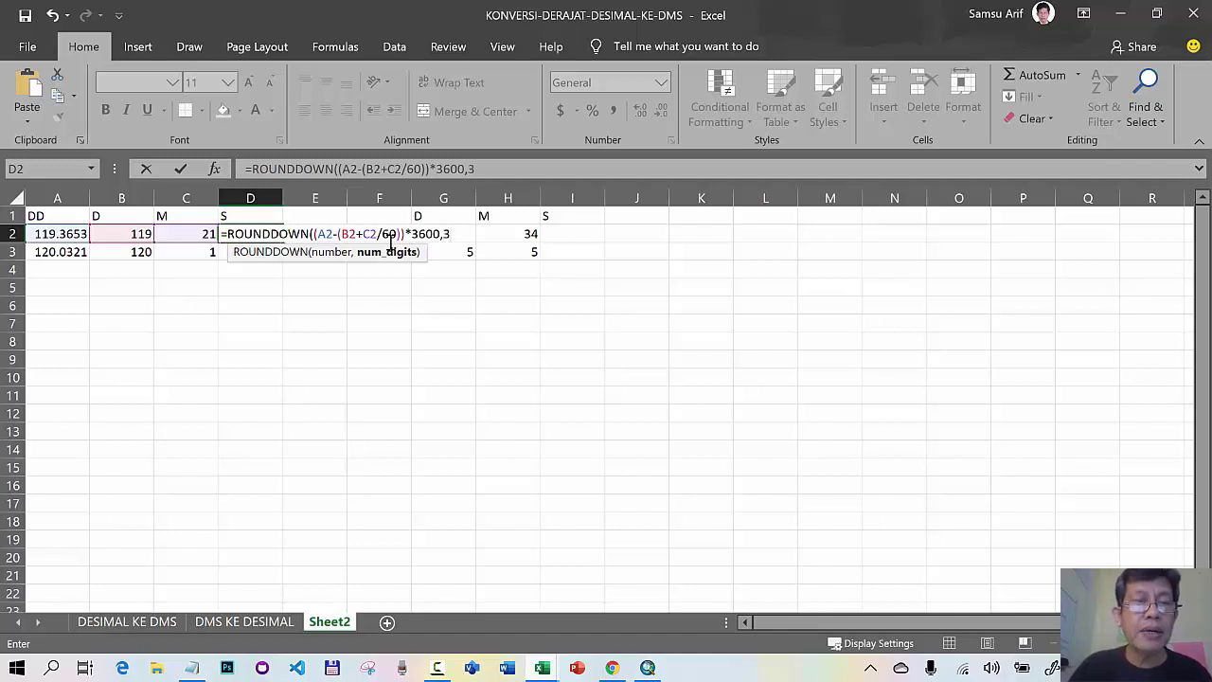
pyautogui.write(')')
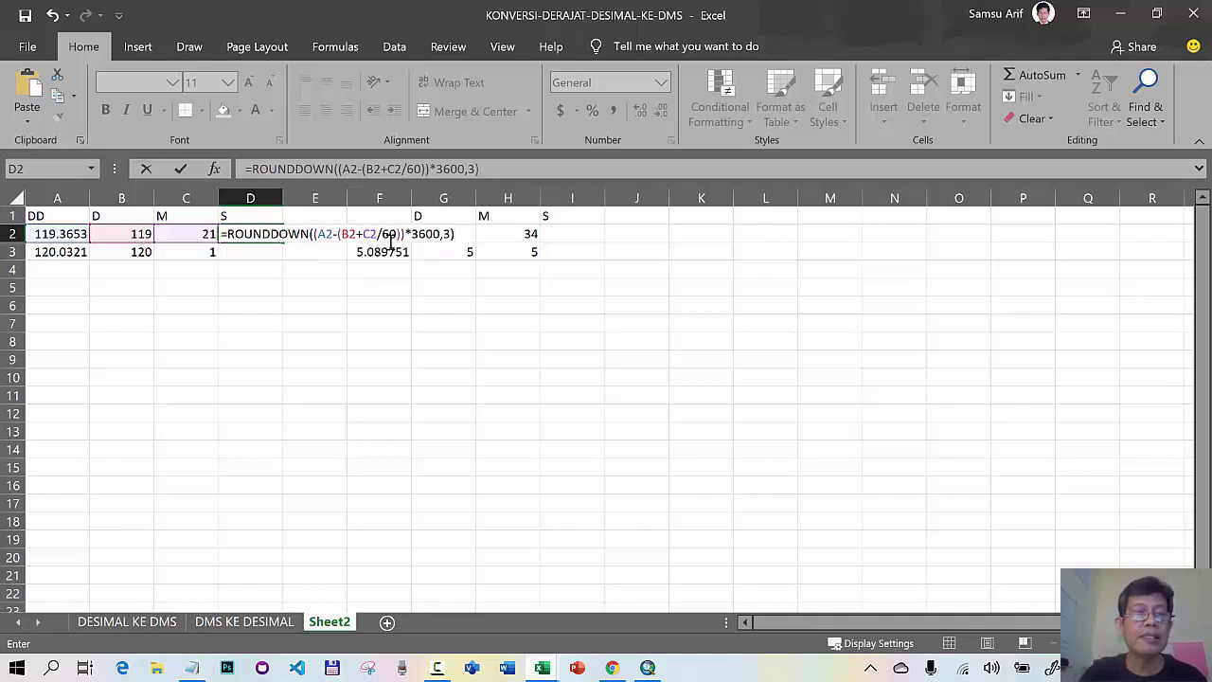
pyautogui.press('Return')
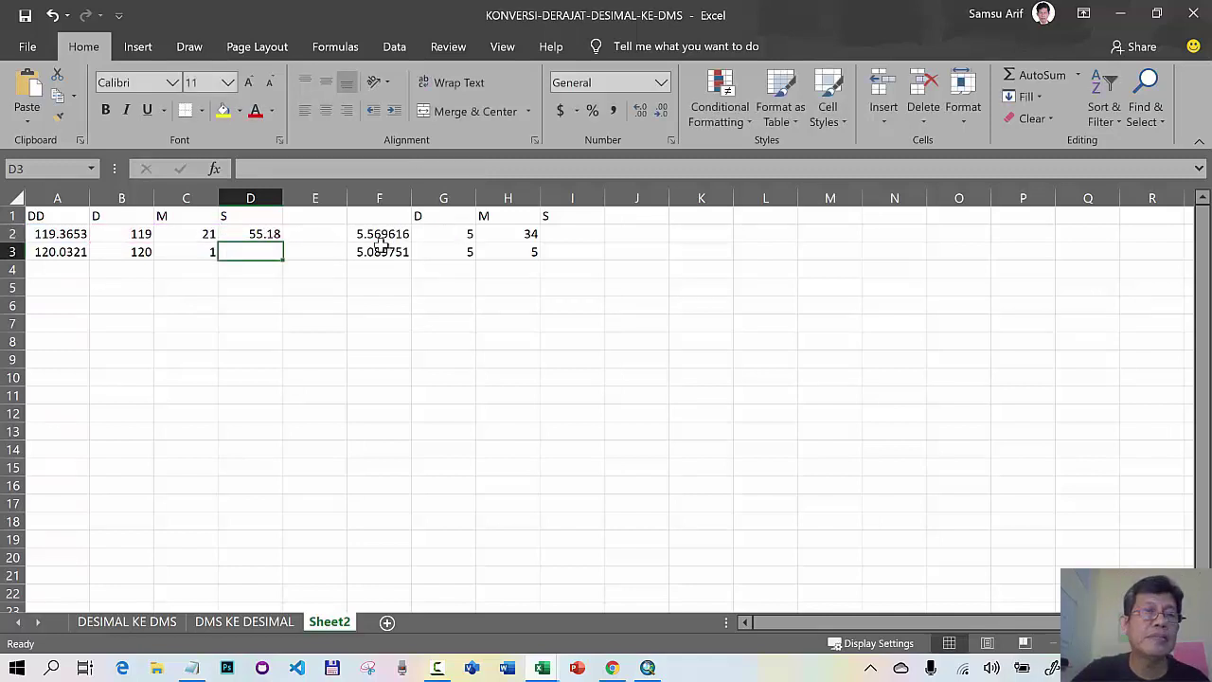
pyautogui.click(273, 236)
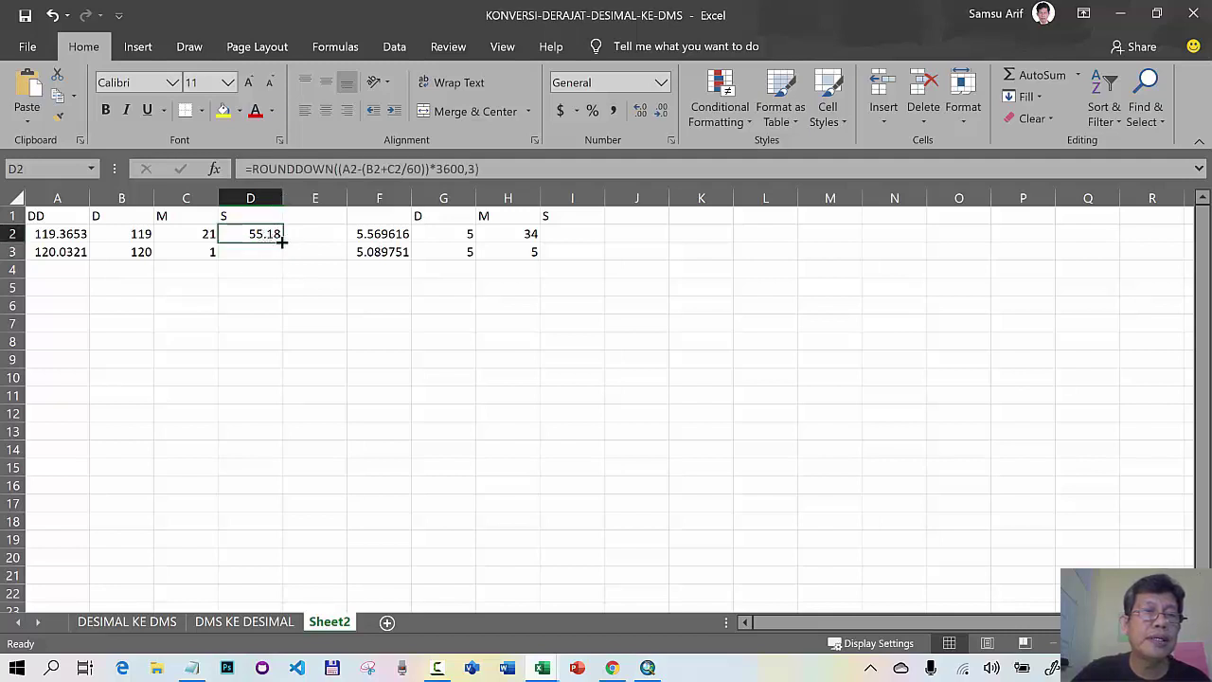
pyautogui.moveTo(282, 242); pyautogui.dragTo(280, 271)
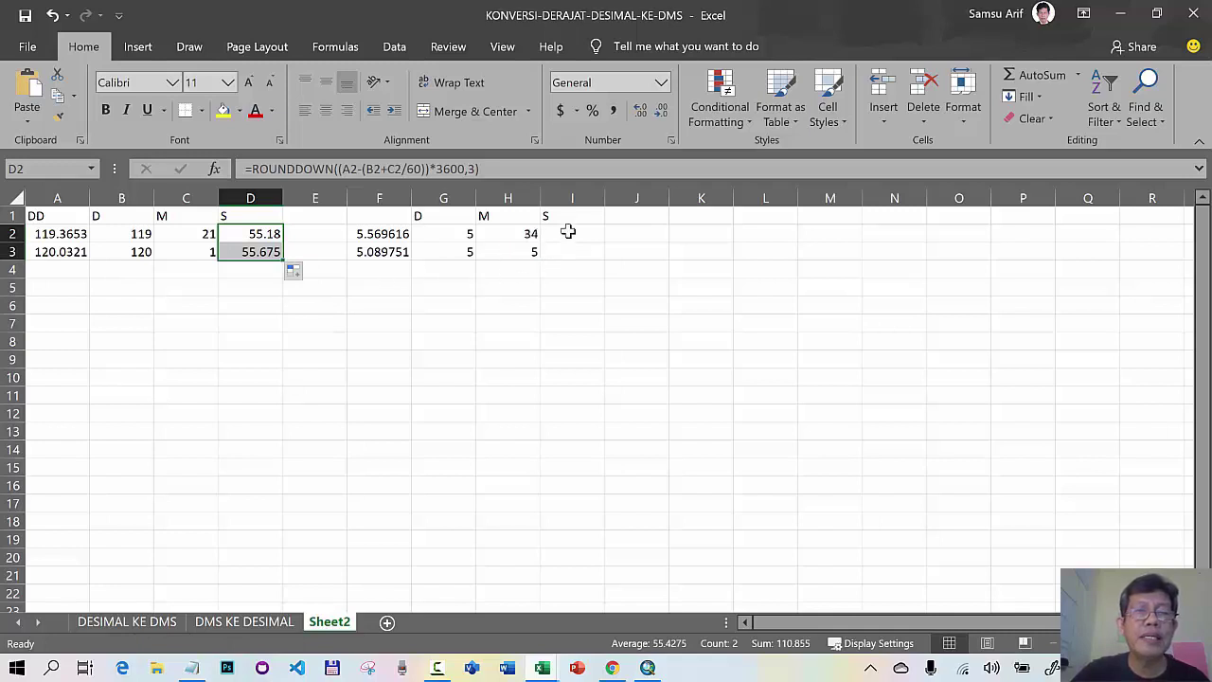
# - Enter the seconds formula =ROUNDDOWN((F2-(G2+H2/60))*3600,3) in cell I2 and fill it down to I3
pyautogui.click(568, 232)
pyautogui.write('=')
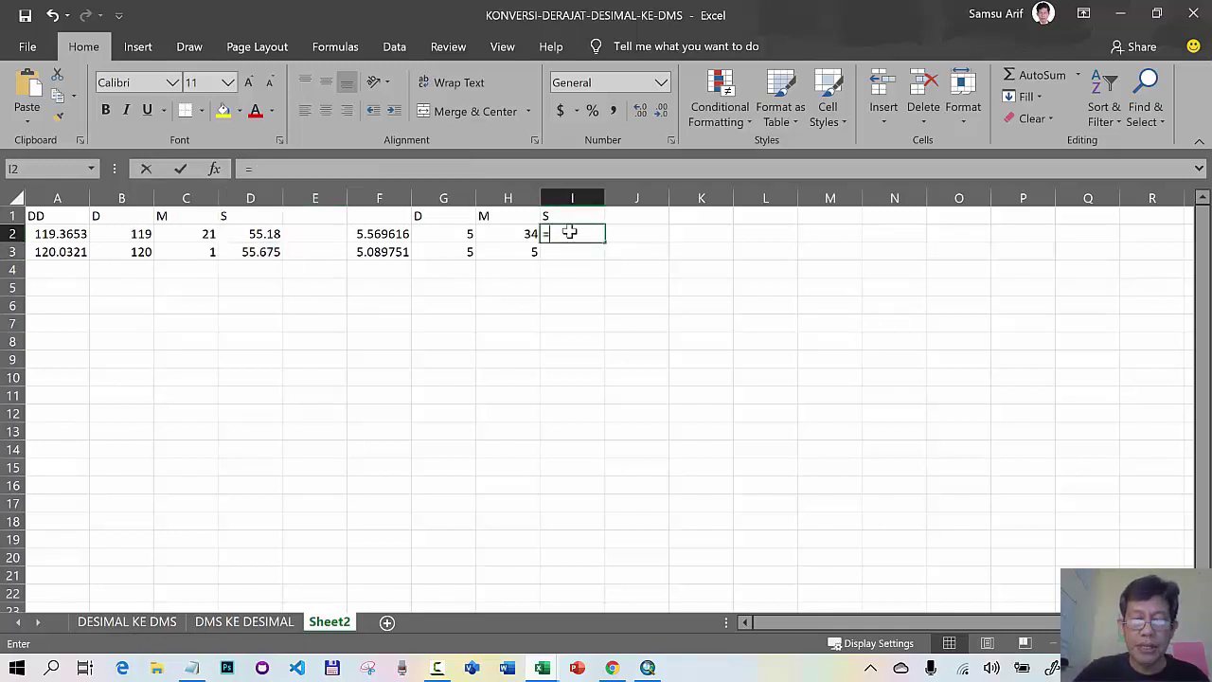
pyautogui.write('ROU')
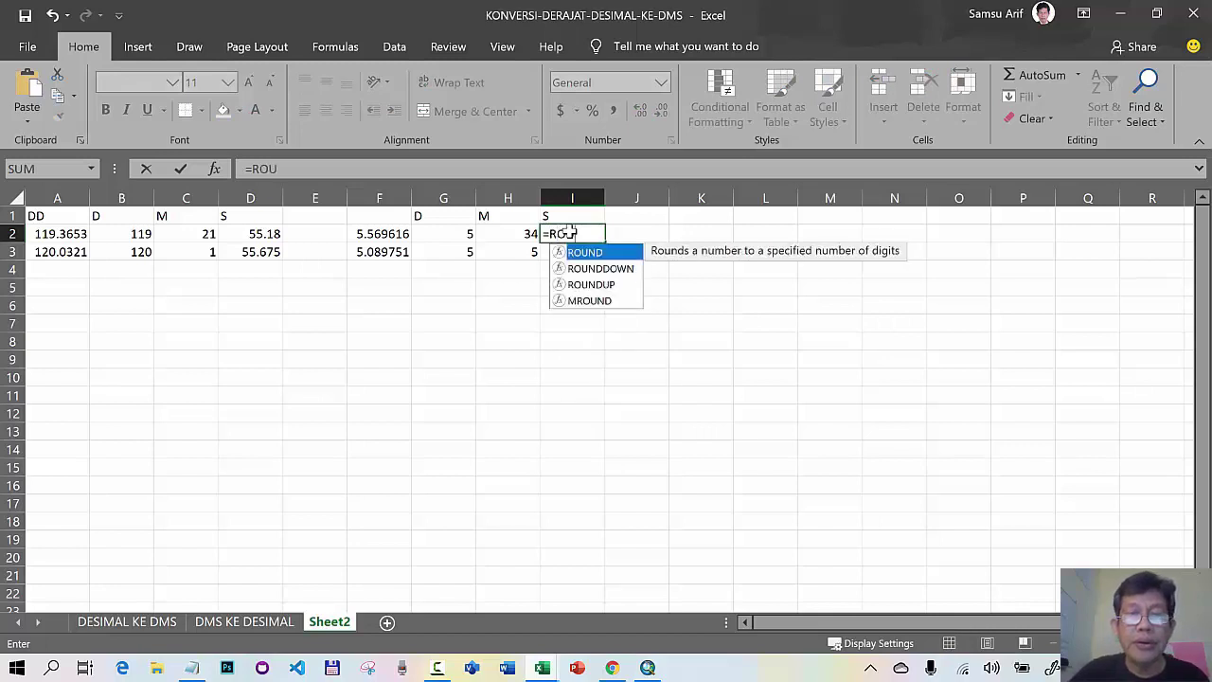
pyautogui.doubleClick(607, 269)
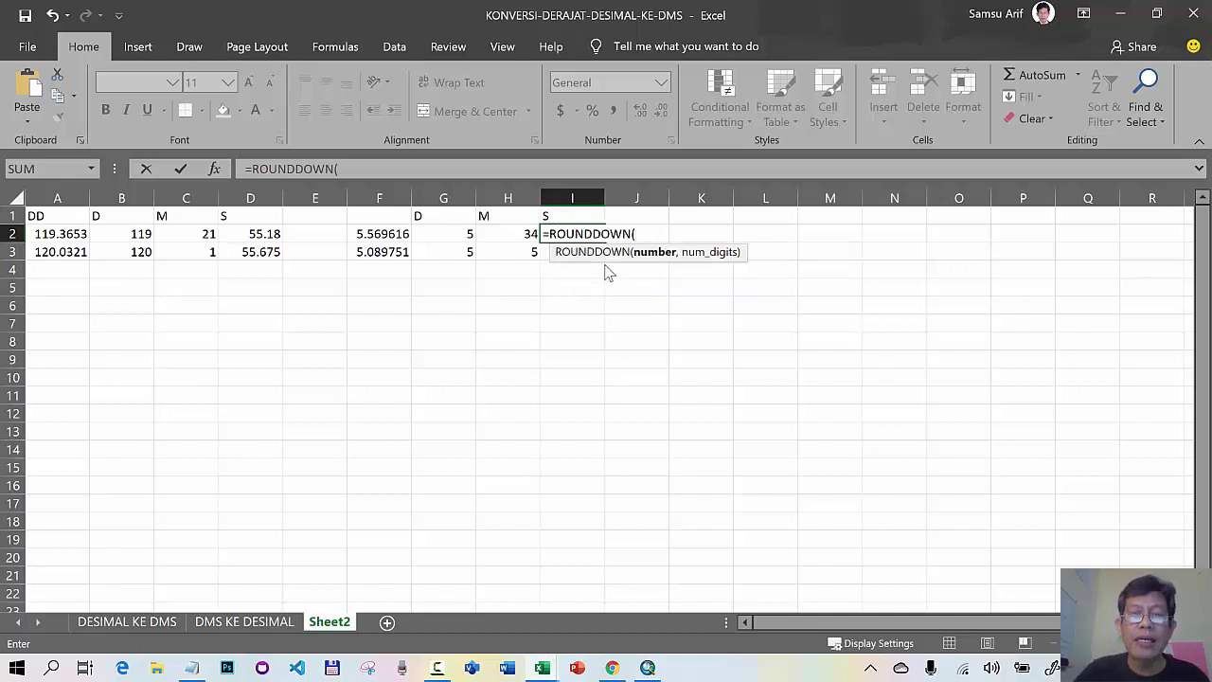
pyautogui.write('(')
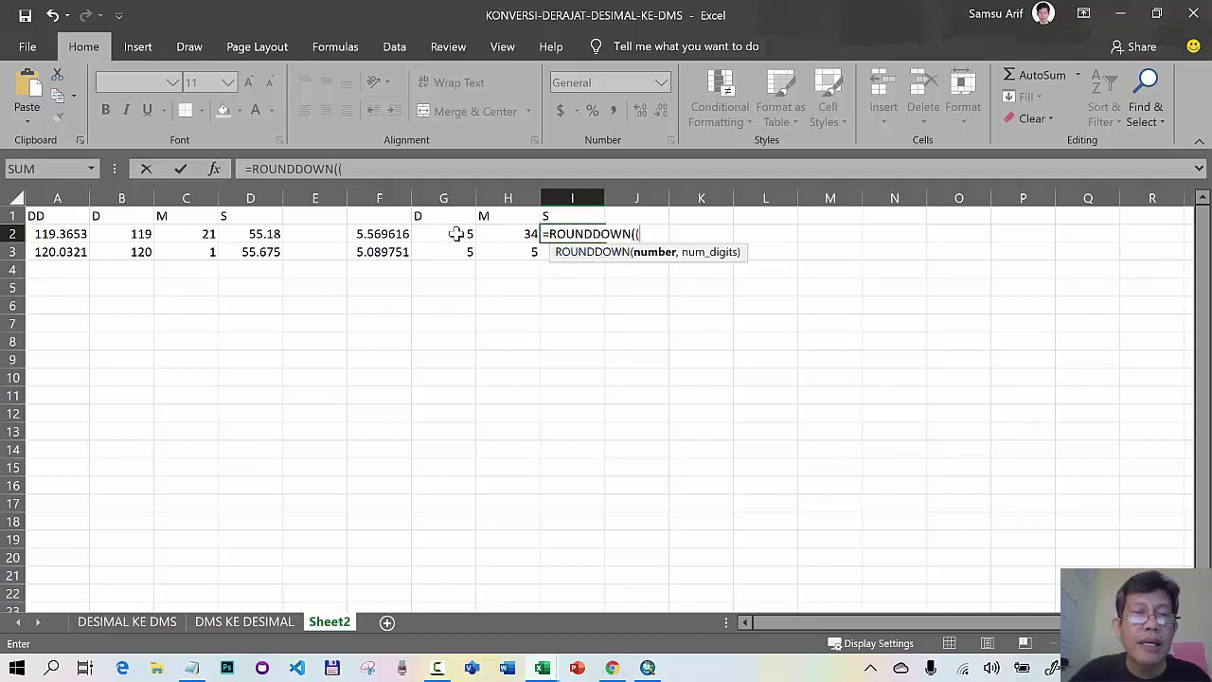
pyautogui.click(396, 241)
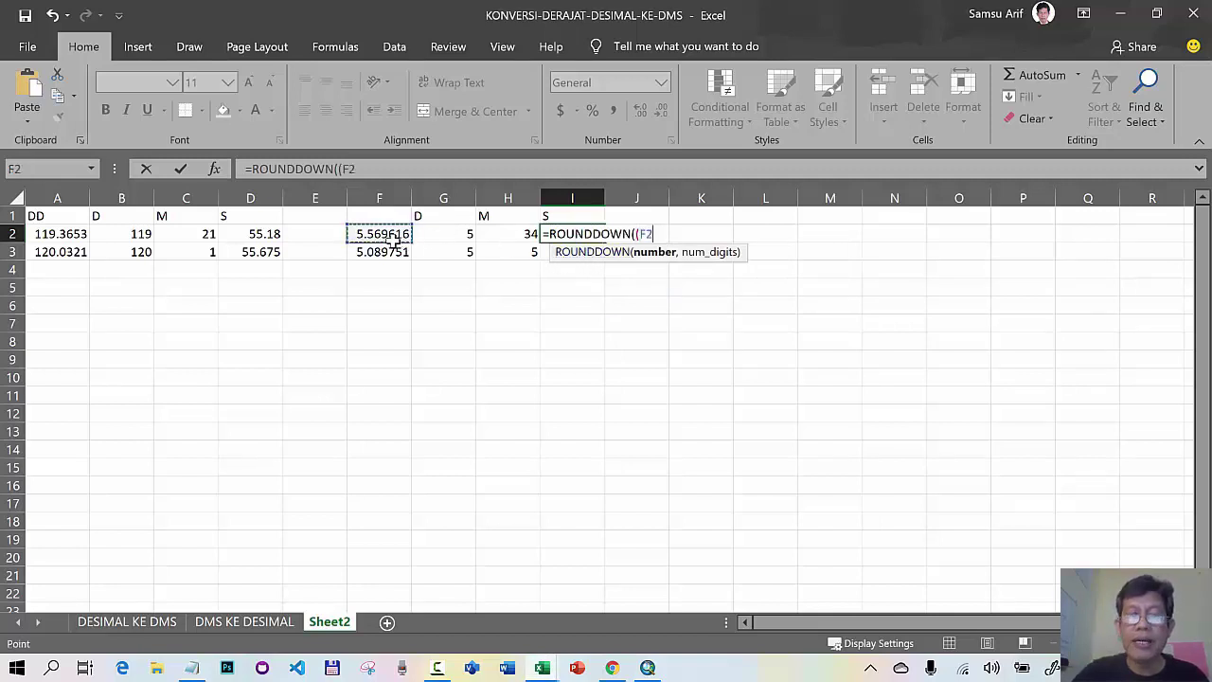
pyautogui.write('-')
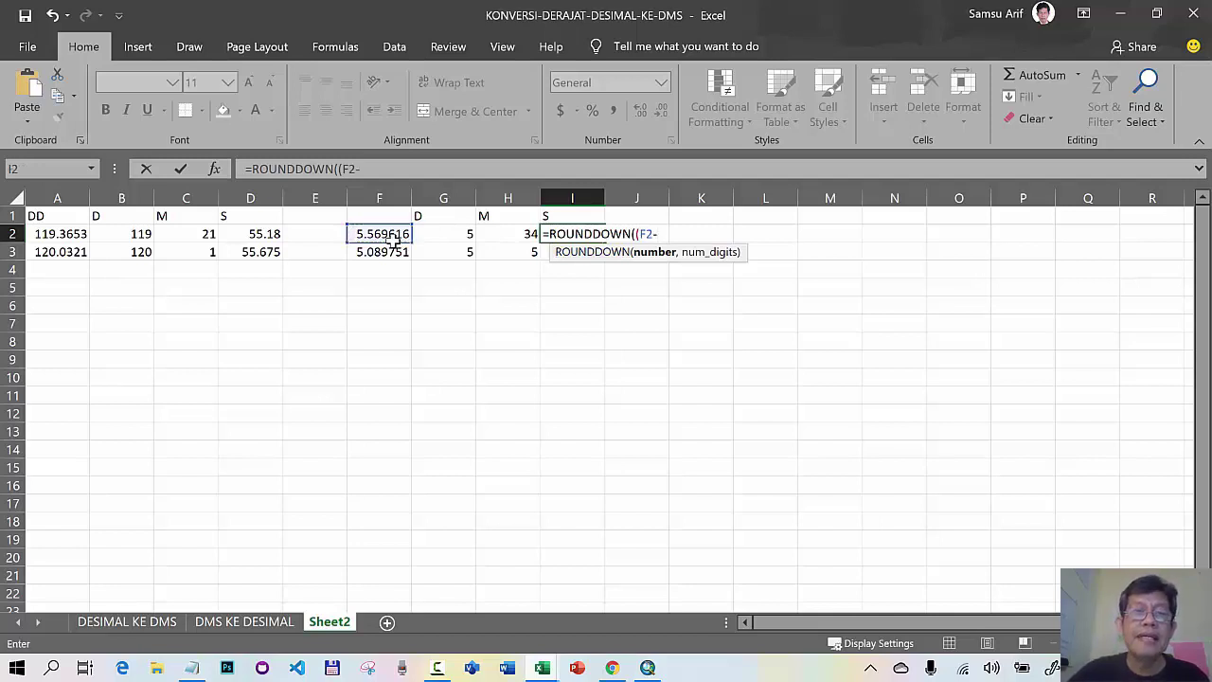
pyautogui.write('(')
pyautogui.click(441, 230)
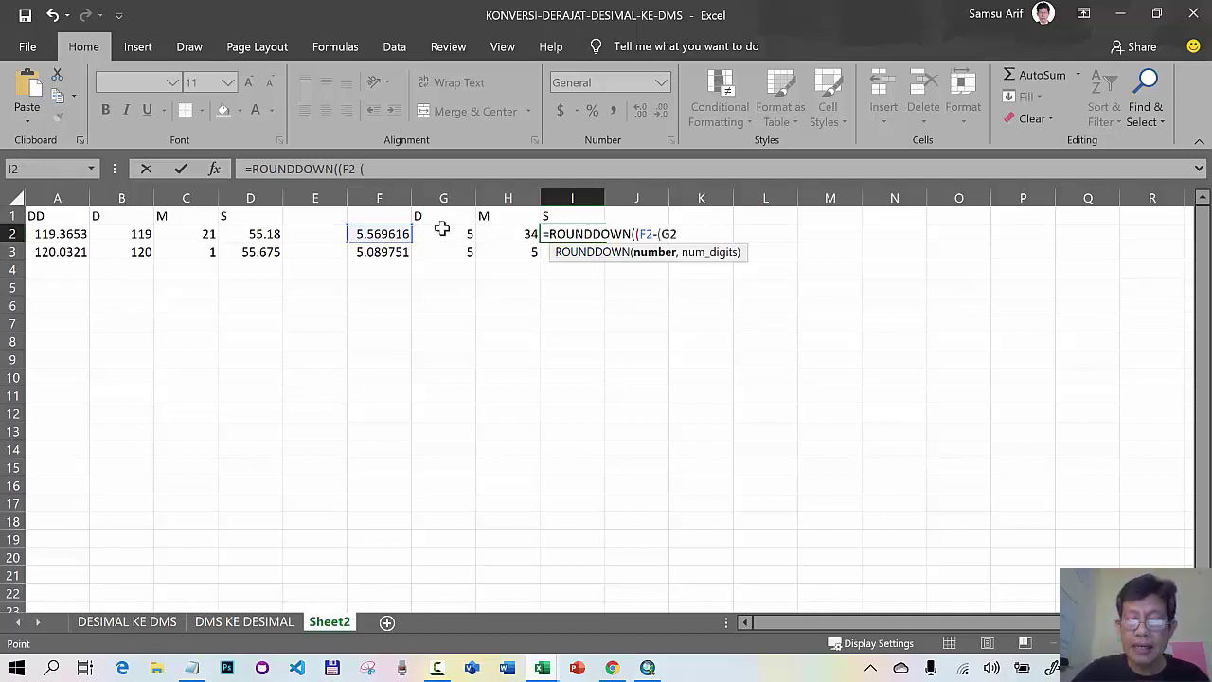
pyautogui.write('+')
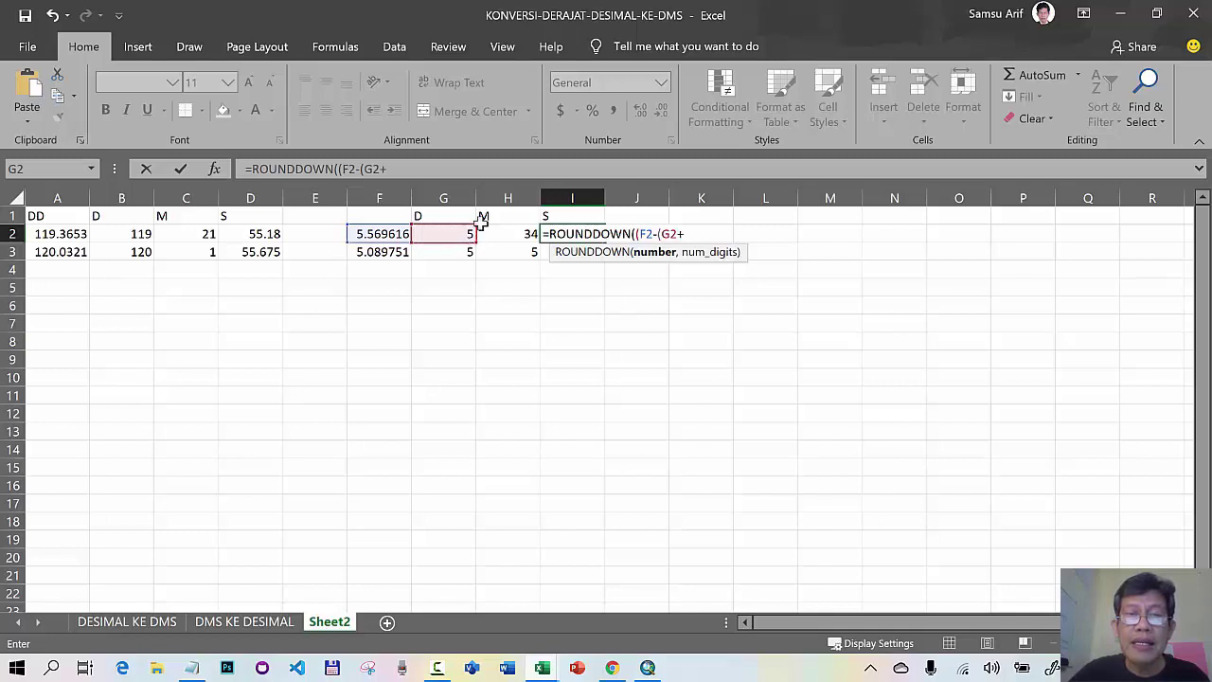
pyautogui.click(520, 231)
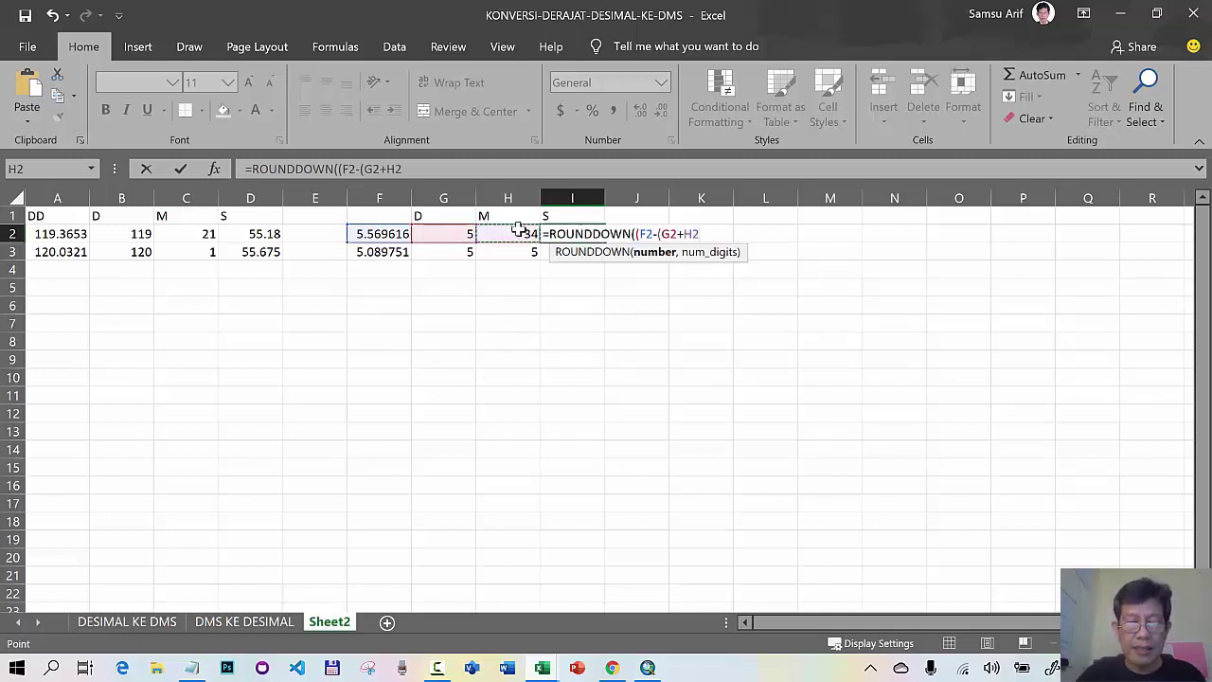
pyautogui.write('/60')
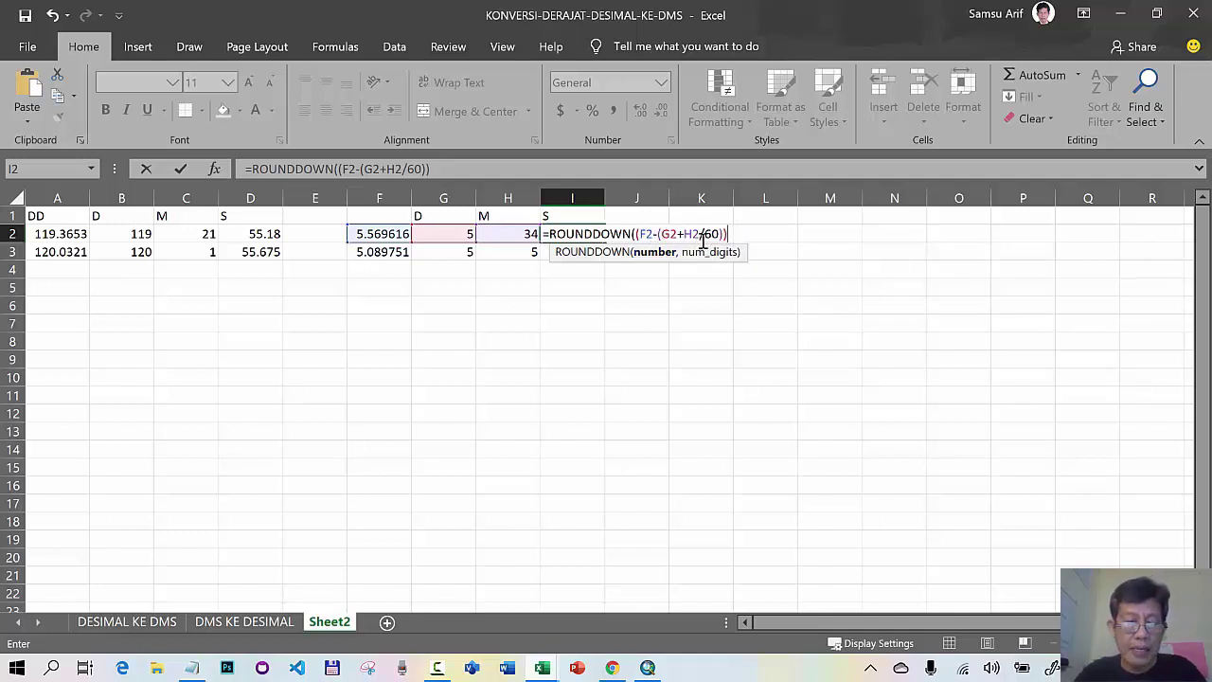
pyautogui.write('60')
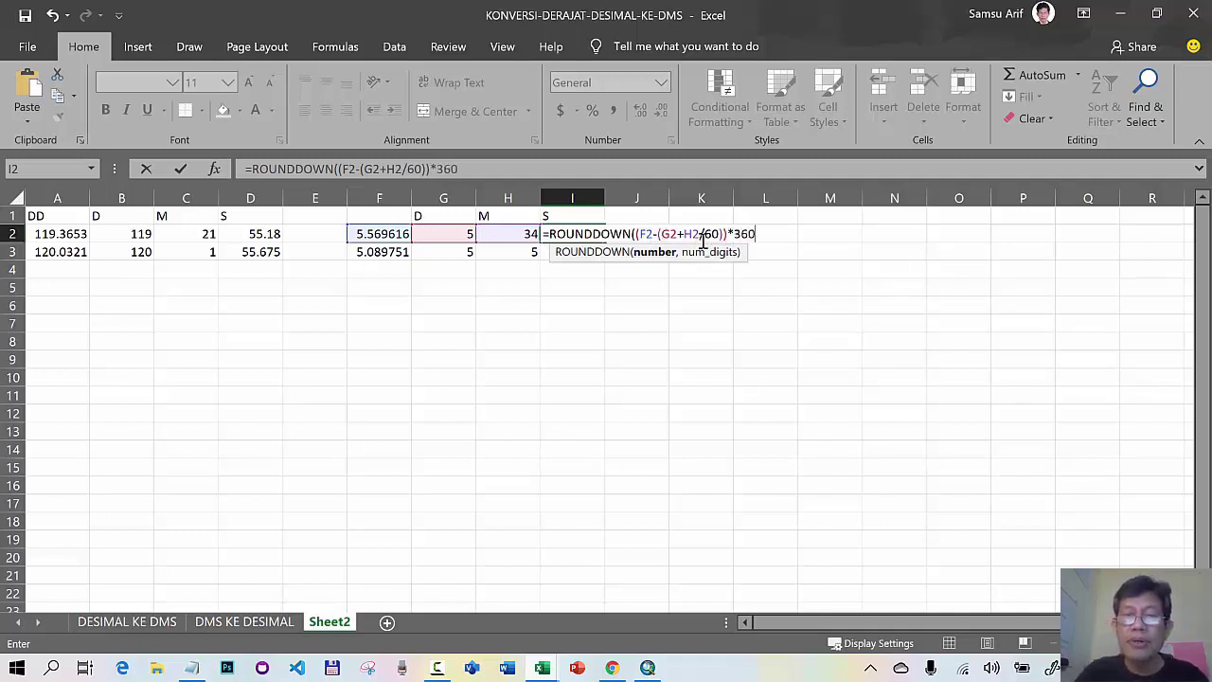
pyautogui.write('0')
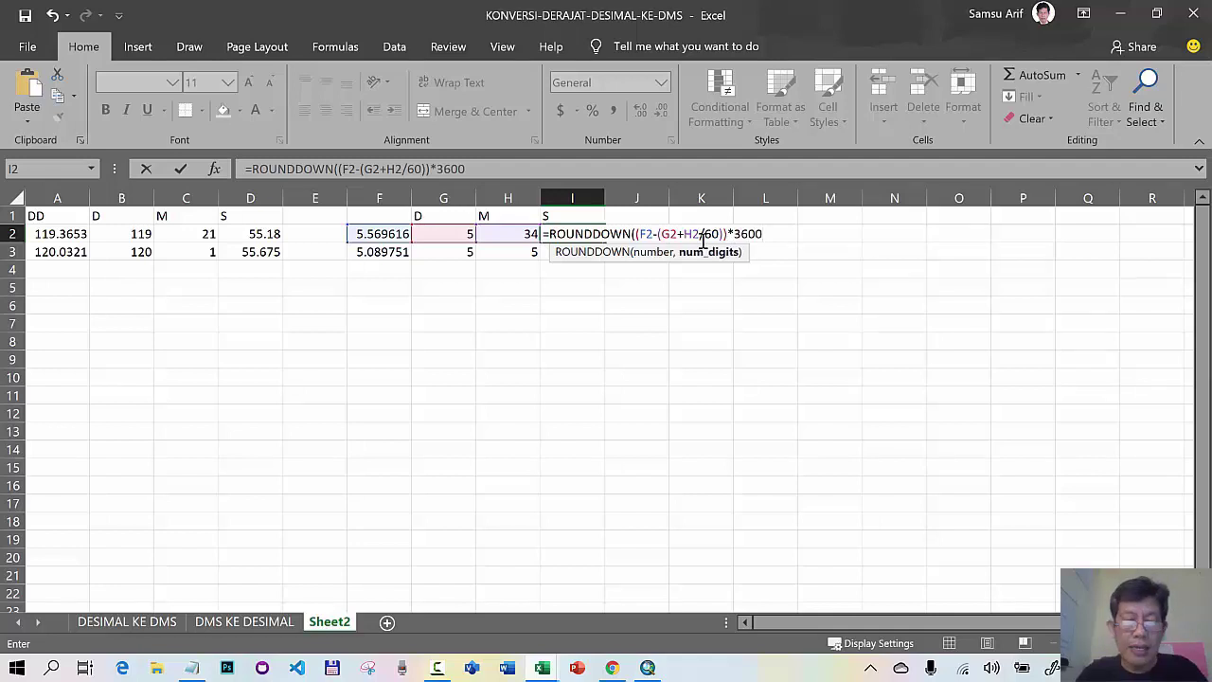
pyautogui.write(',3')
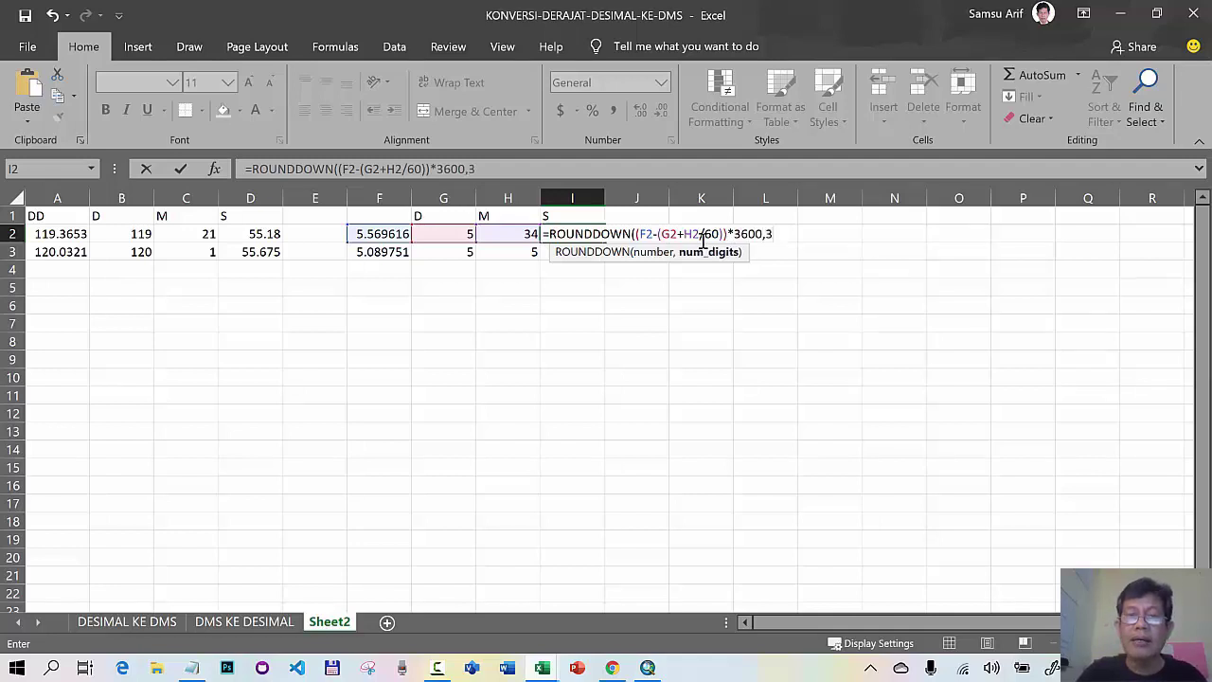
pyautogui.write(')')
pyautogui.press('Return')
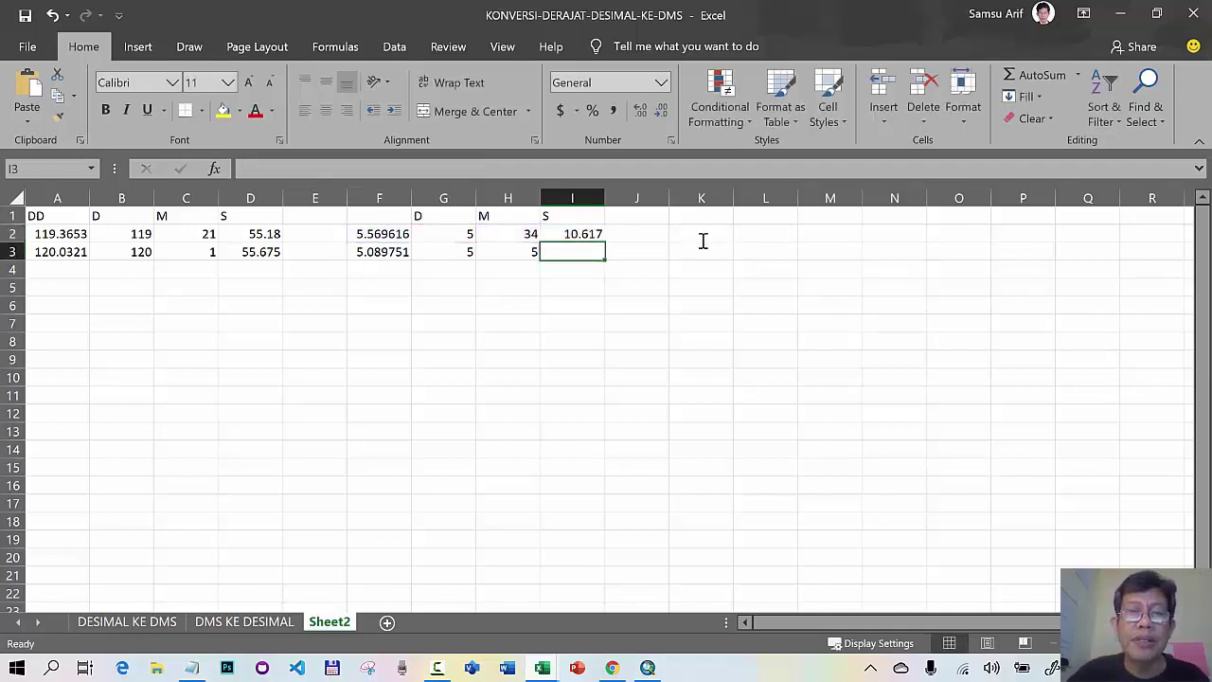
pyautogui.click(591, 235)
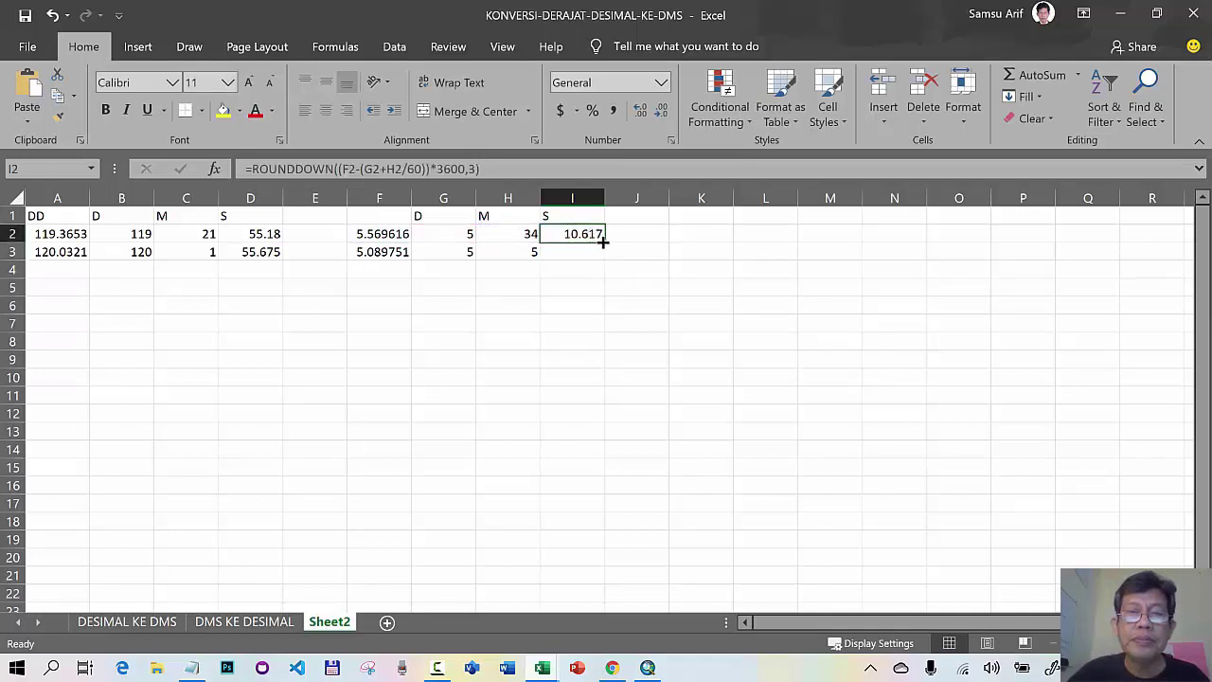
pyautogui.moveTo(603, 243); pyautogui.dragTo(612, 263)
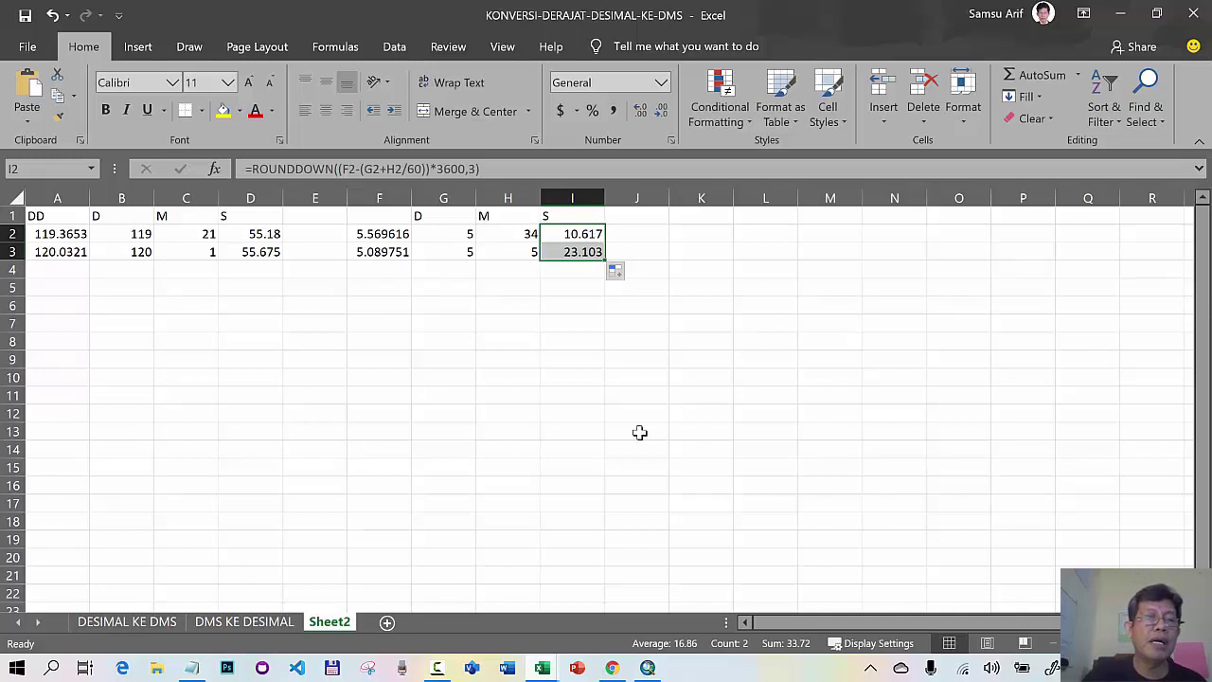
# - Examine the decimal value in A2 and the degree, minute and second formulas in B2, C2 and D2
pyautogui.click(71, 235)
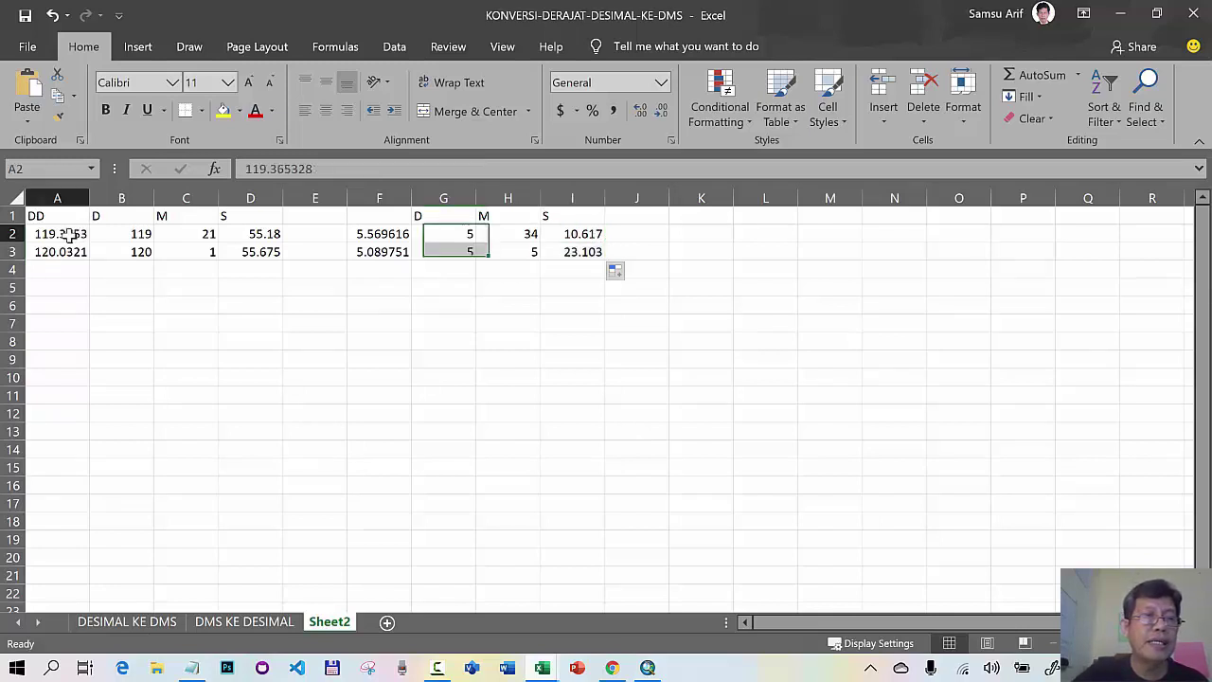
pyautogui.click(123, 234)
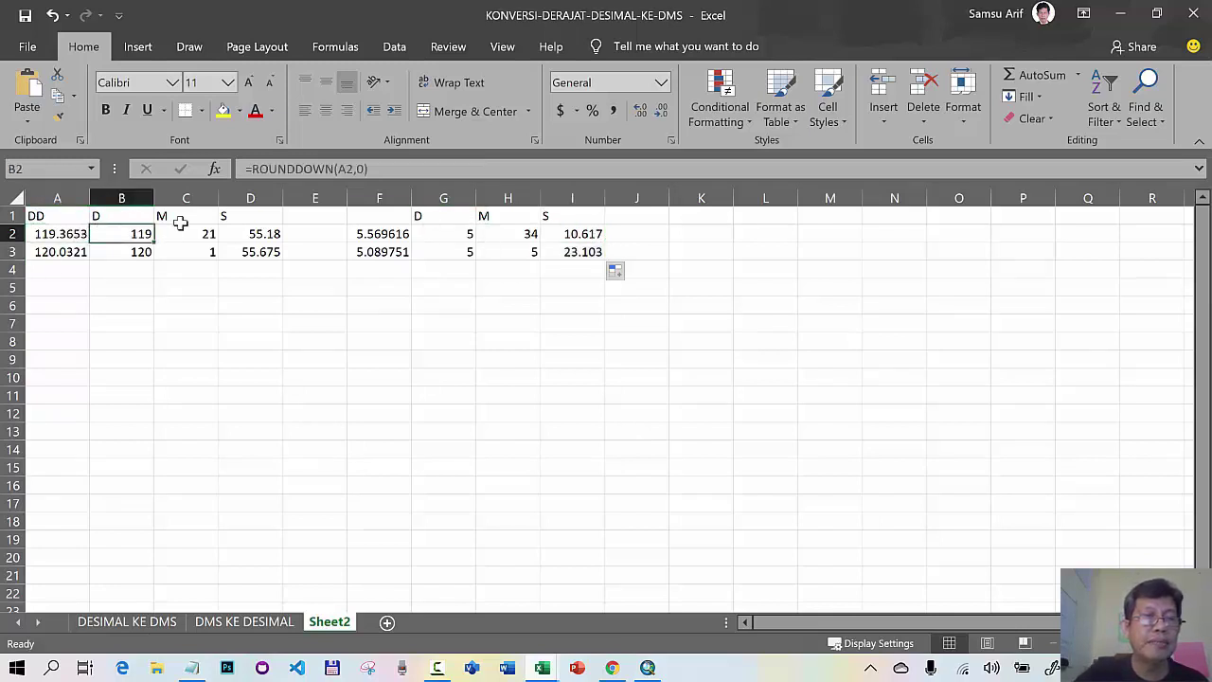
pyautogui.click(200, 233)
pyautogui.click(249, 233)
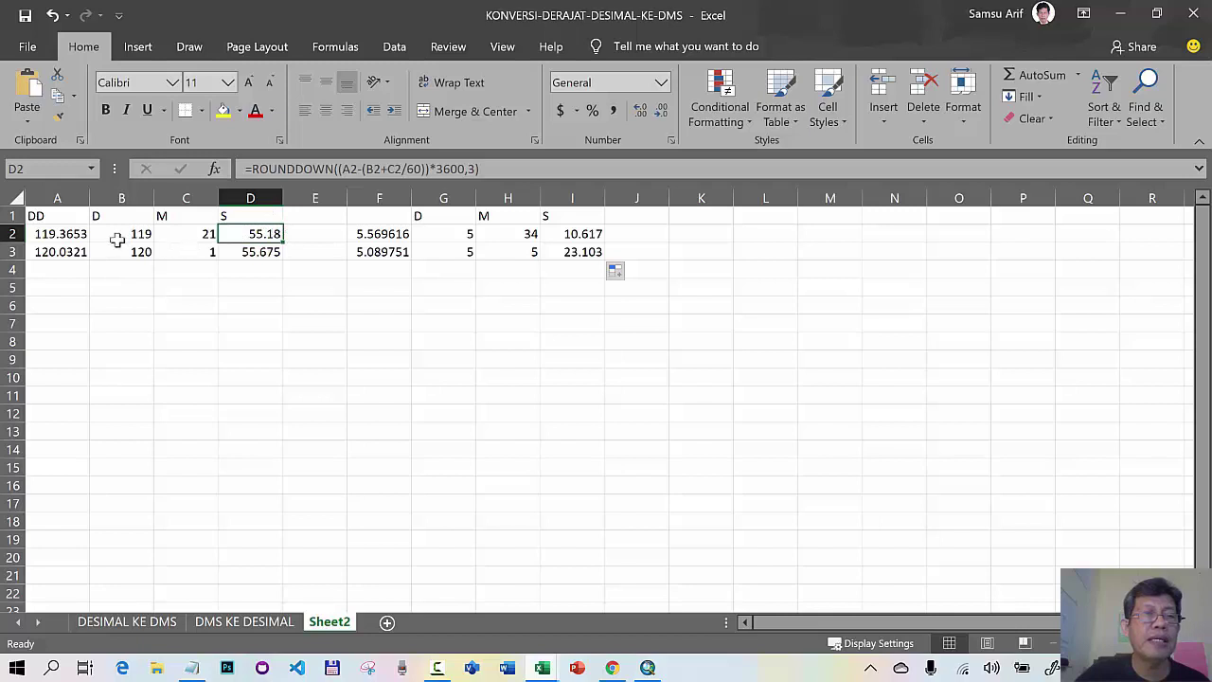
# - Enter the formula =B2+C2/60+D2/3600 in cell A7 to convert the first coordinate back to decimal degrees
pyautogui.click(66, 330)
pyautogui.write('=')
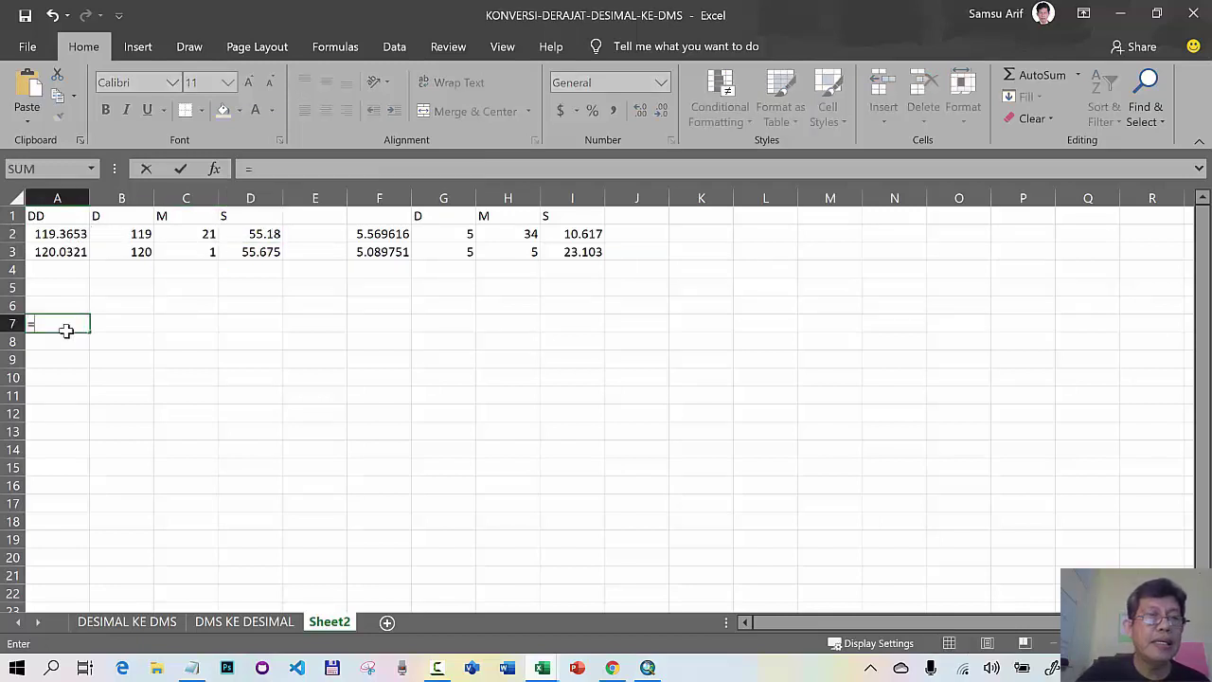
pyautogui.click(139, 235)
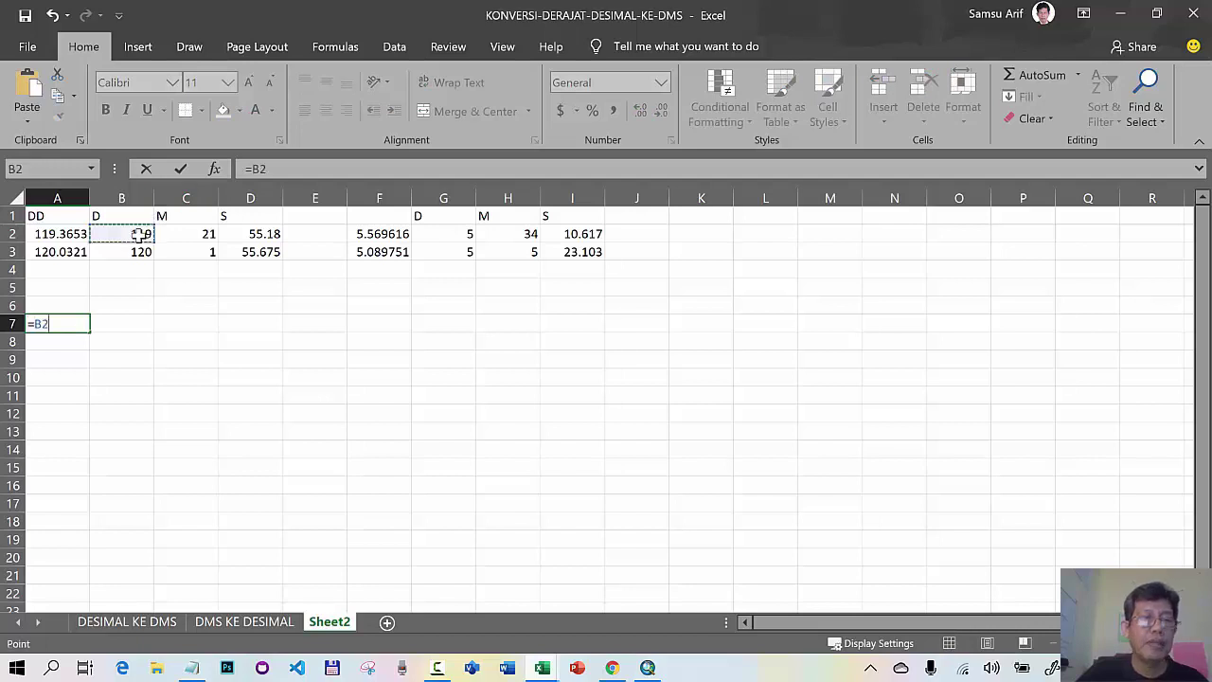
pyautogui.write('+')
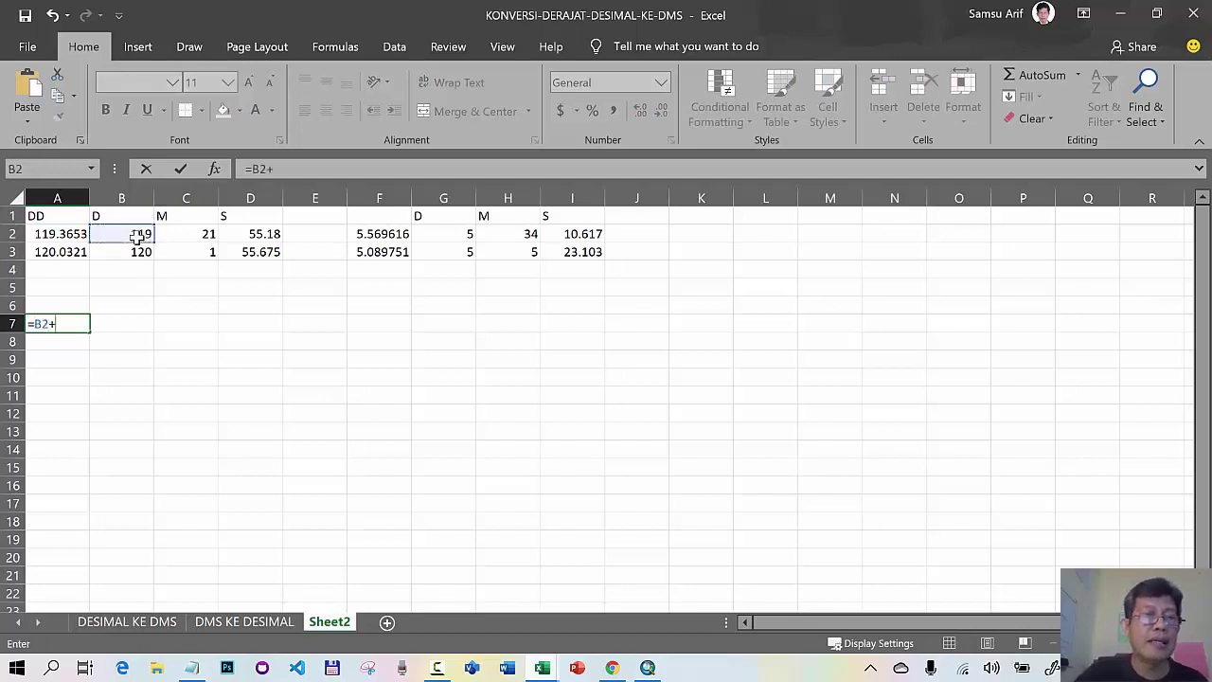
pyautogui.click(203, 234)
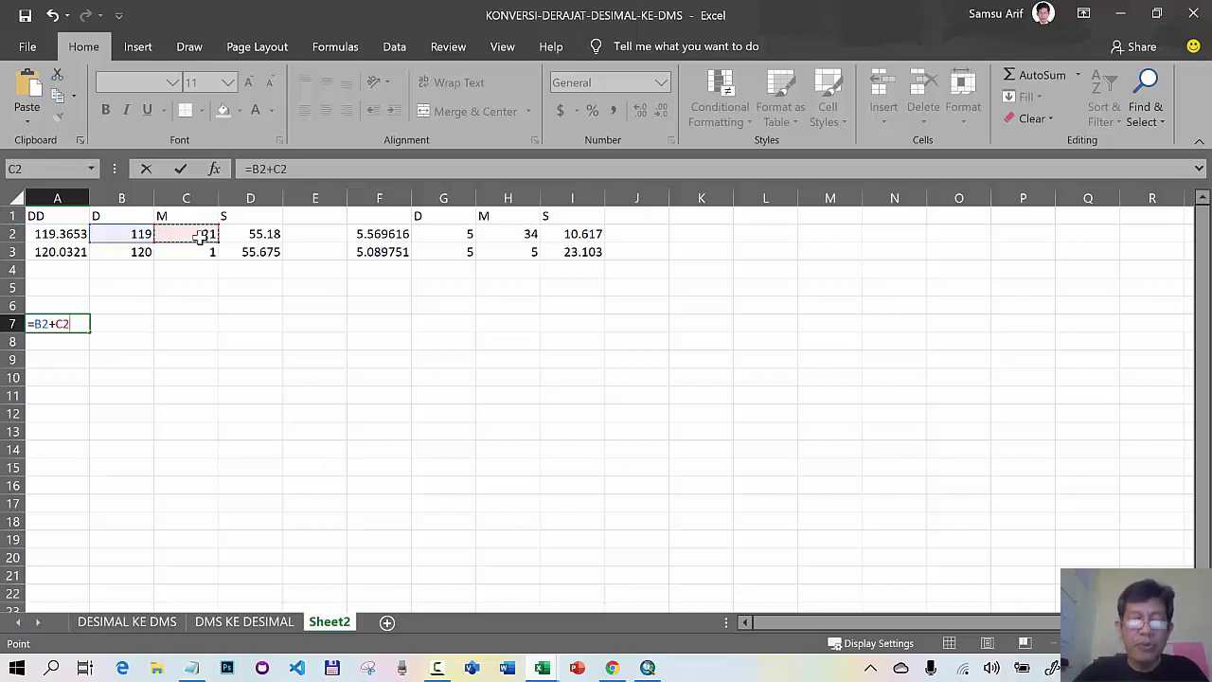
pyautogui.write('/60')
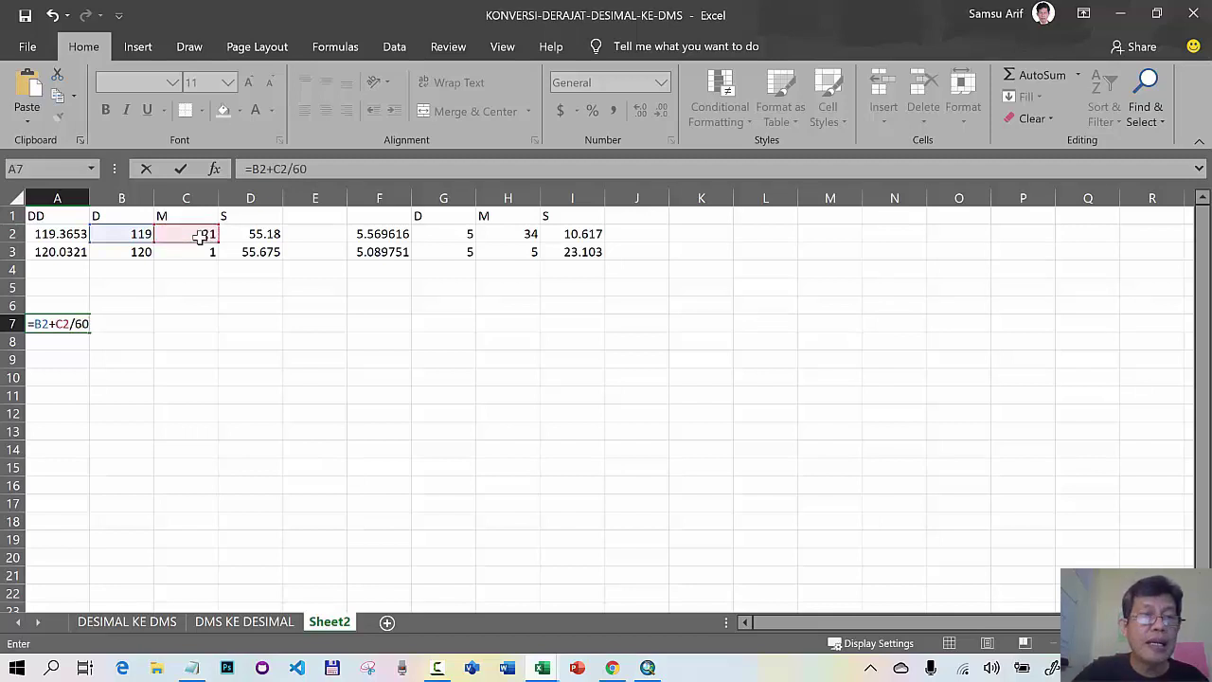
pyautogui.write('+')
pyautogui.click(260, 234)
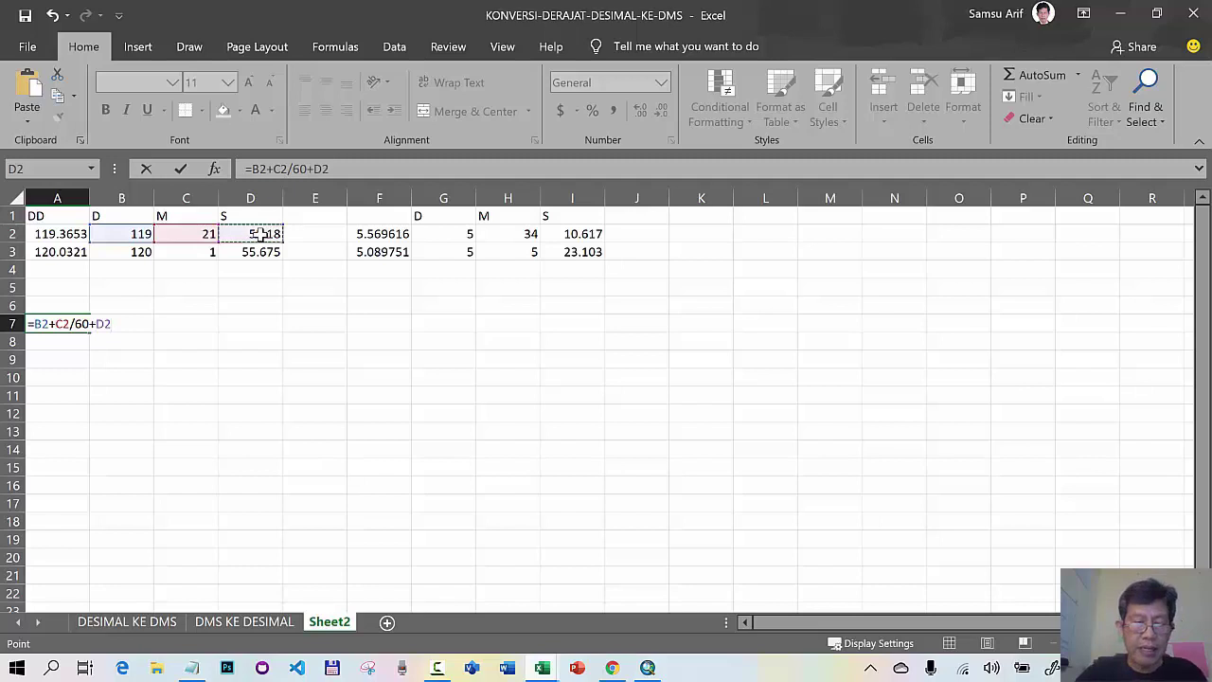
pyautogui.write('/3600')
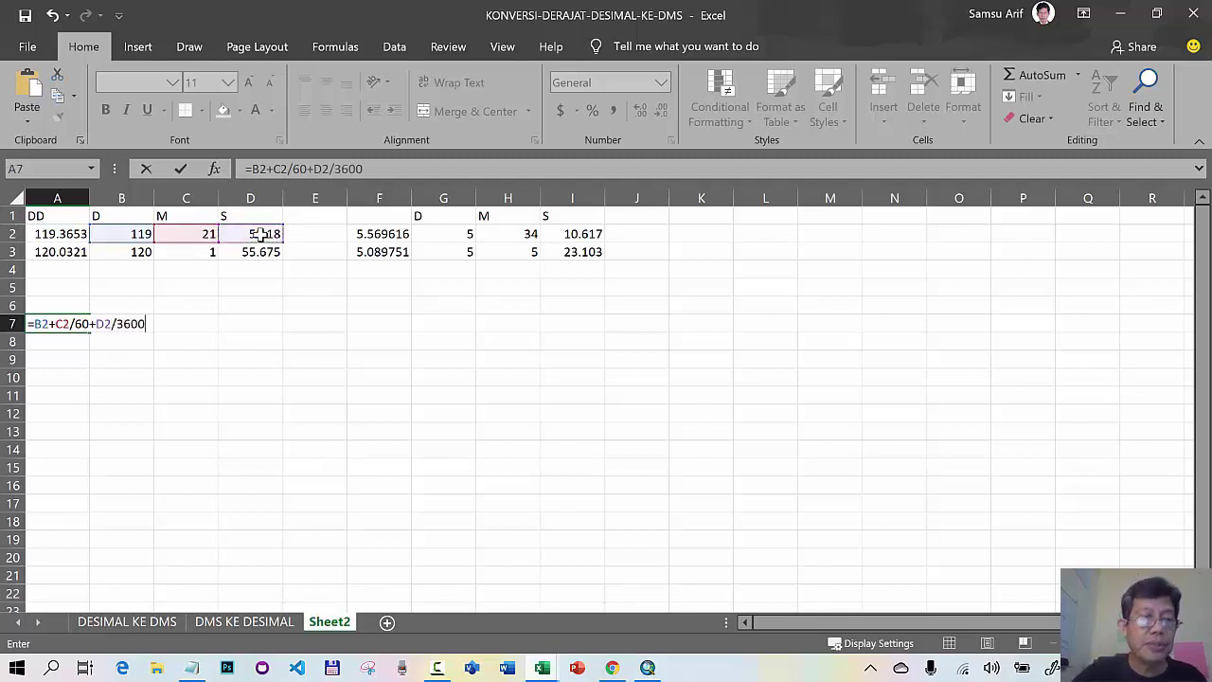
pyautogui.press('Return')
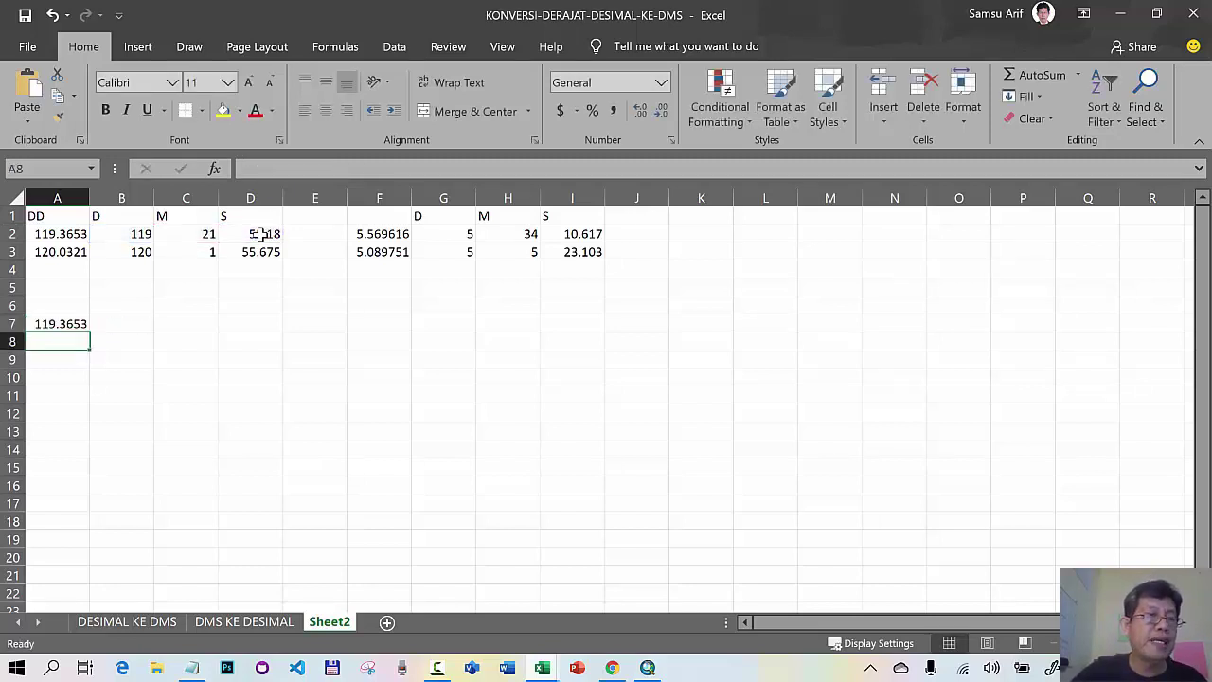
# - Compare the reconverted decimal degrees in cell A7 with the original coordinate in A2
pyautogui.click(79, 236)
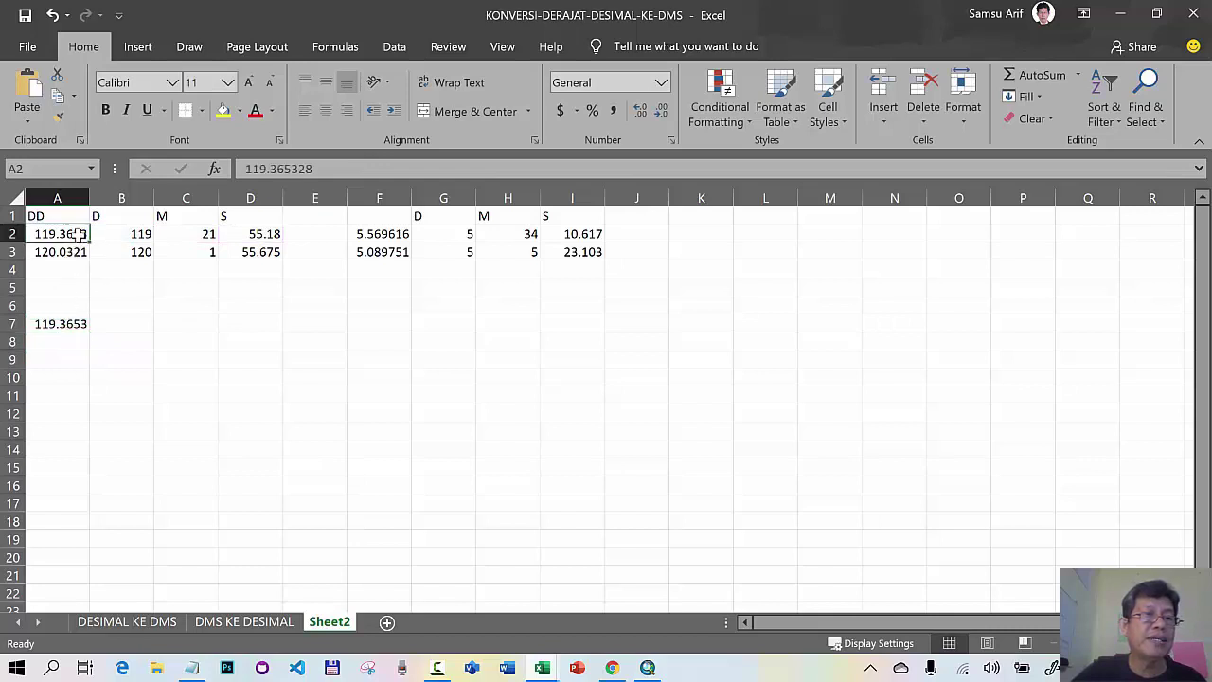
pyautogui.click(81, 323)
pyautogui.click(77, 233)
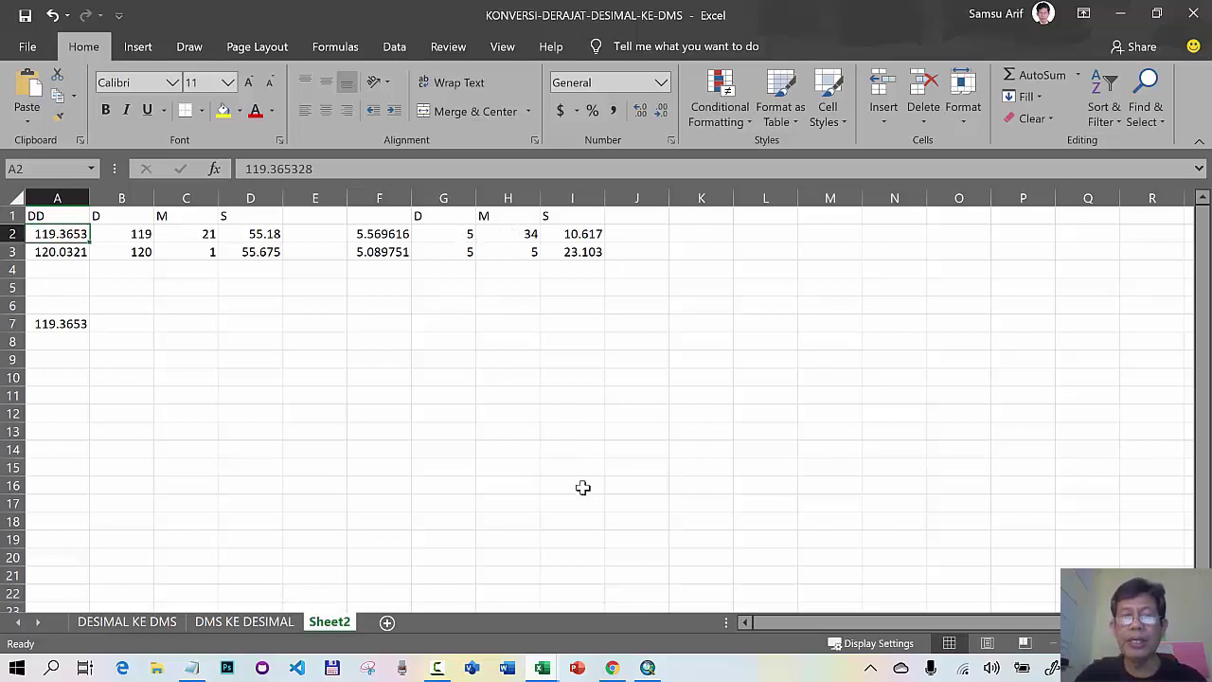
# - Switch back to ArcMap and dismiss the Layer Properties of Bts_kecamatan without applying changes
pyautogui.click(1121, 14)
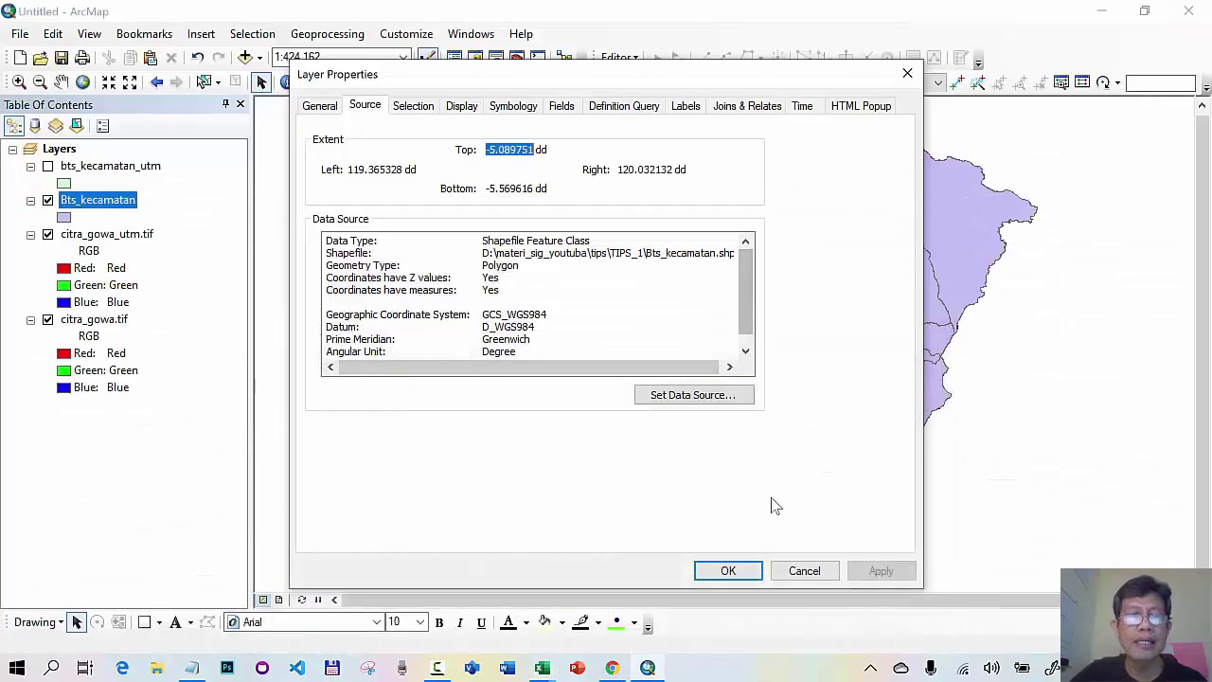
pyautogui.click(796, 569)
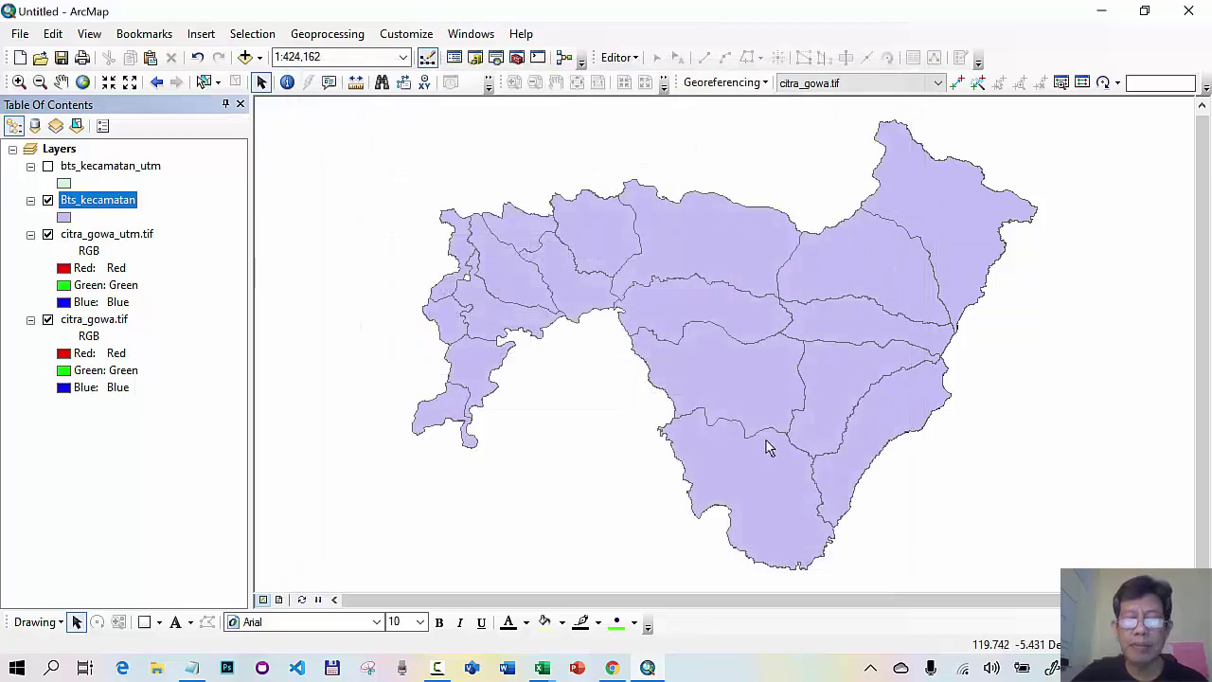